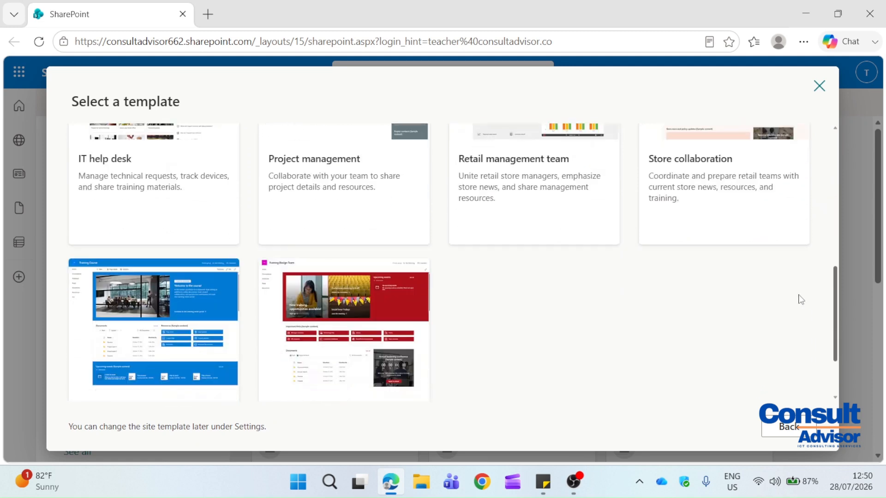
# Step: Preview the Training course template and choose to use it for the new site
pyautogui.click(148, 323)
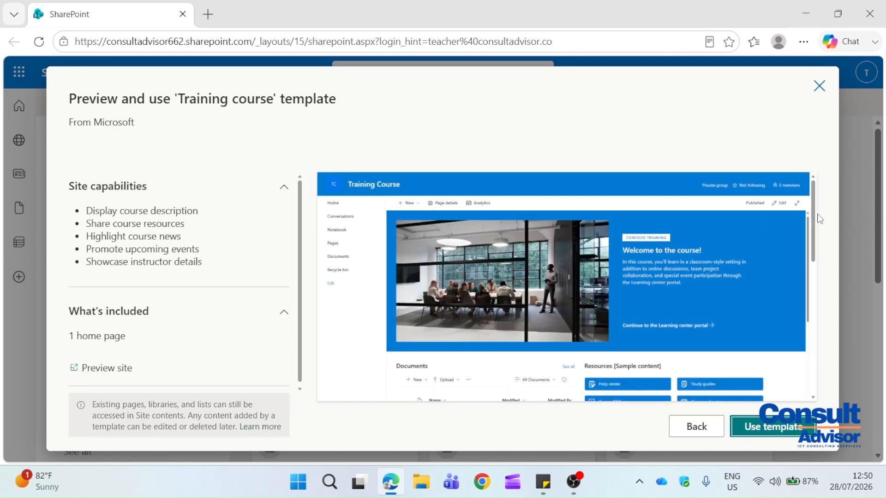
pyautogui.scroll(-5, 810, 276)
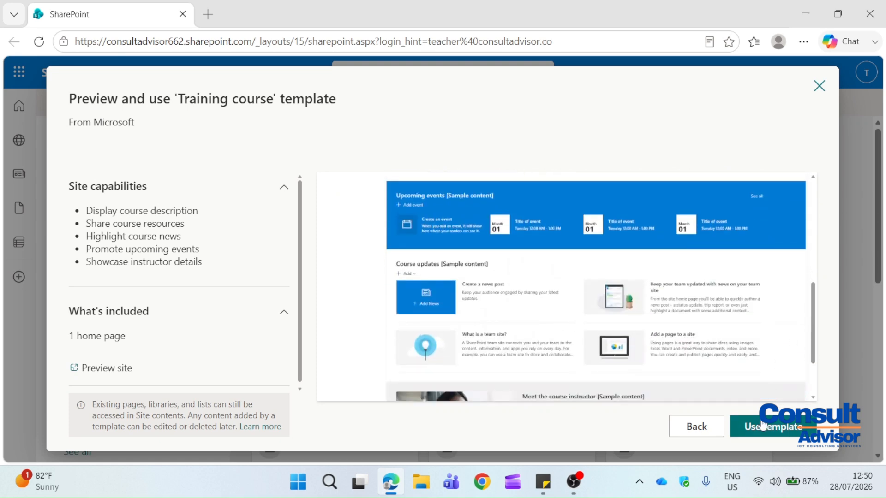
pyautogui.click(762, 425)
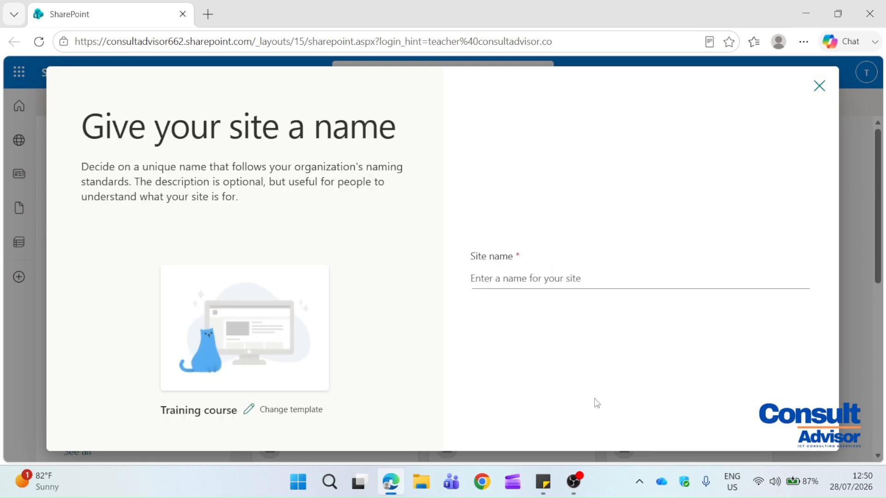
# Step: Name the site Grade 7 - English, paste a description of the shared Grade 7 English class workspace, and continue
pyautogui.click(603, 274)
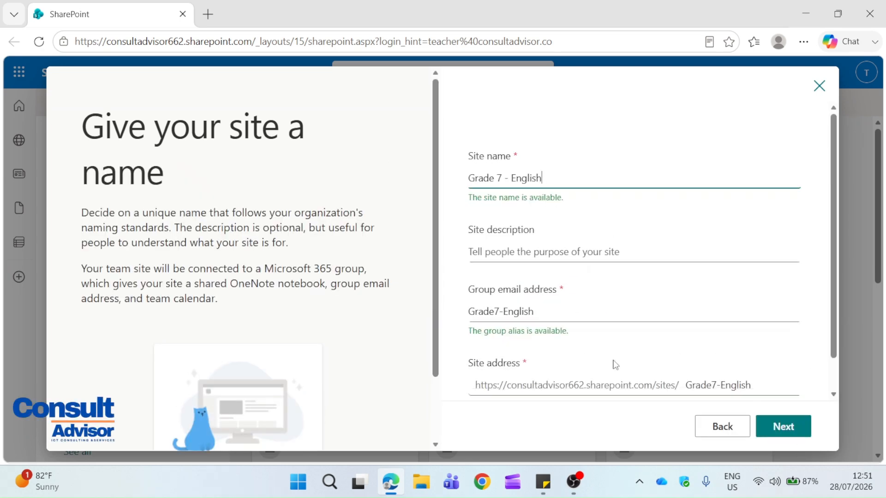
pyautogui.click(646, 256)
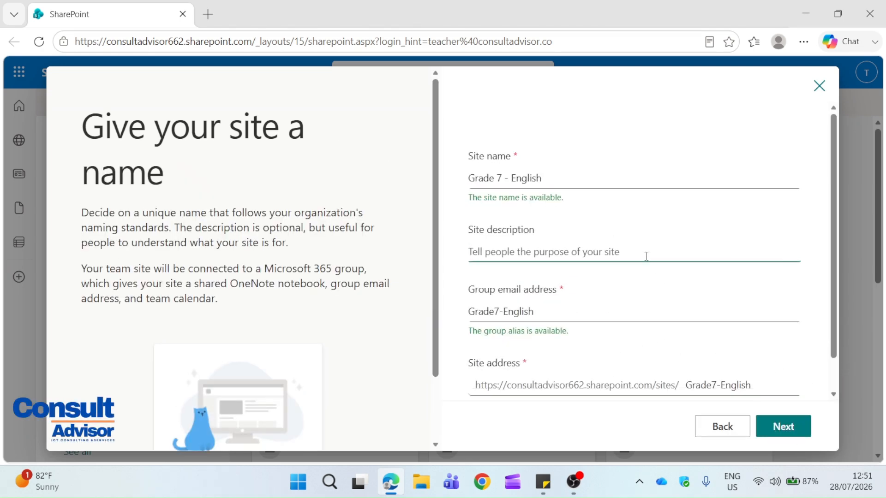
pyautogui.write('A shared class workspace for Grade 7 English resources, reading materials, writing tasks, grammar and vocabulary practice, class updates, and student projects')
pyautogui.hscroll(2, 603, 256)
pyautogui.hscroll(2, 603, 256)
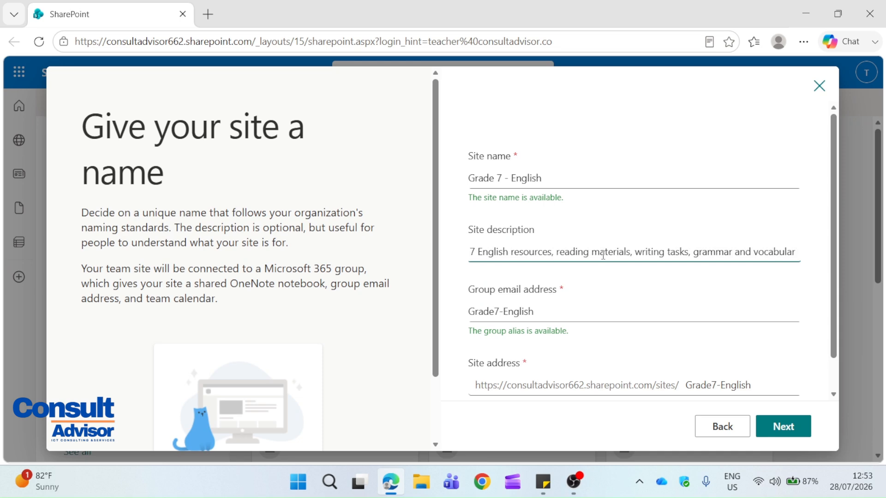
pyautogui.hscroll(3, 603, 256)
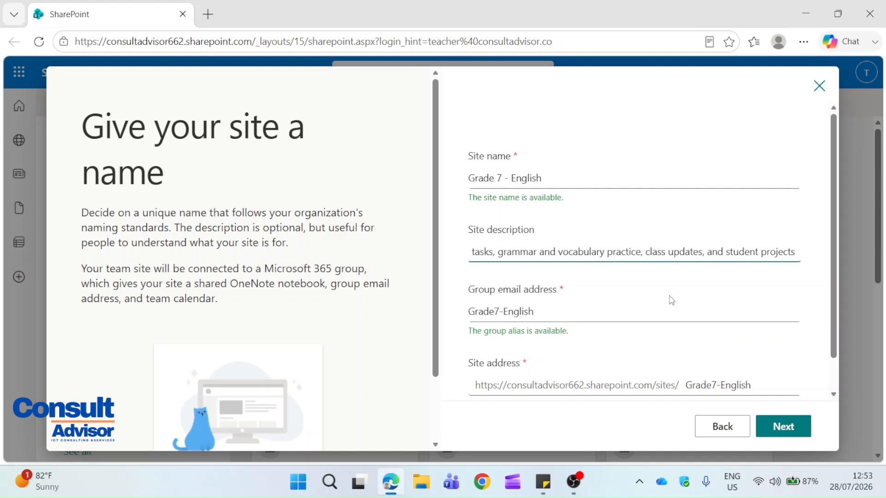
pyautogui.scroll(-1, 669, 312)
pyautogui.click(803, 433)
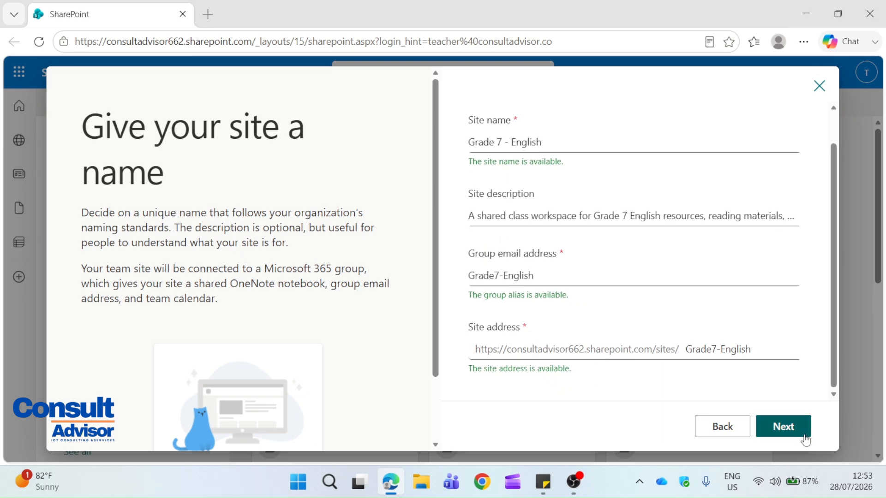
# Step: Keep the privacy setting as Private with English as the language and create the site
pyautogui.click(520, 226)
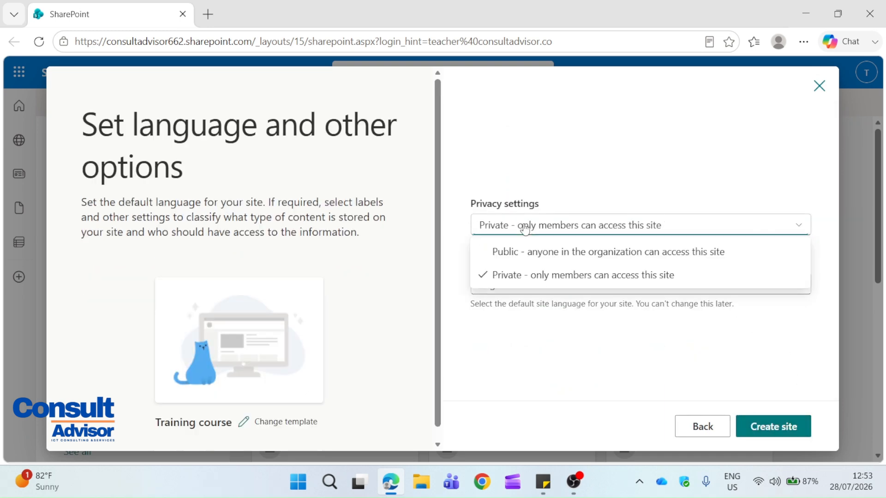
pyautogui.click(512, 276)
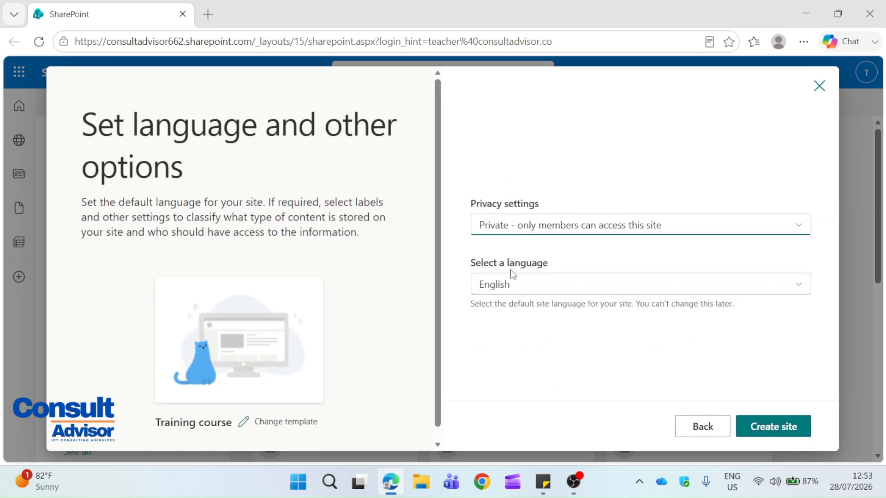
pyautogui.click(777, 426)
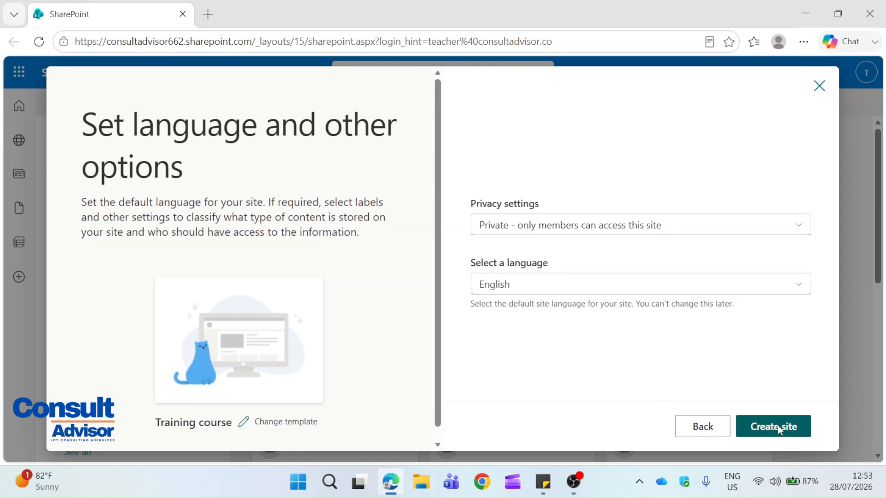
# Step: Add the Teacher account to the site and change its role to Owner
pyautogui.write('Teacher')
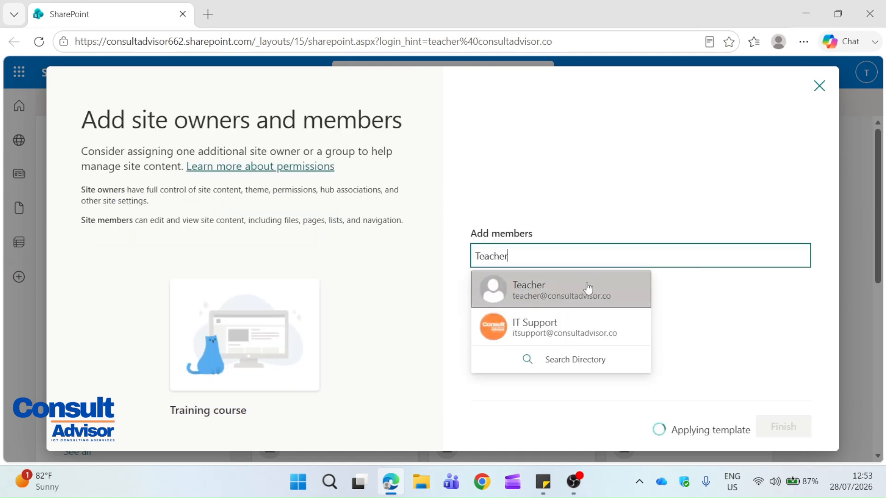
pyautogui.click(588, 288)
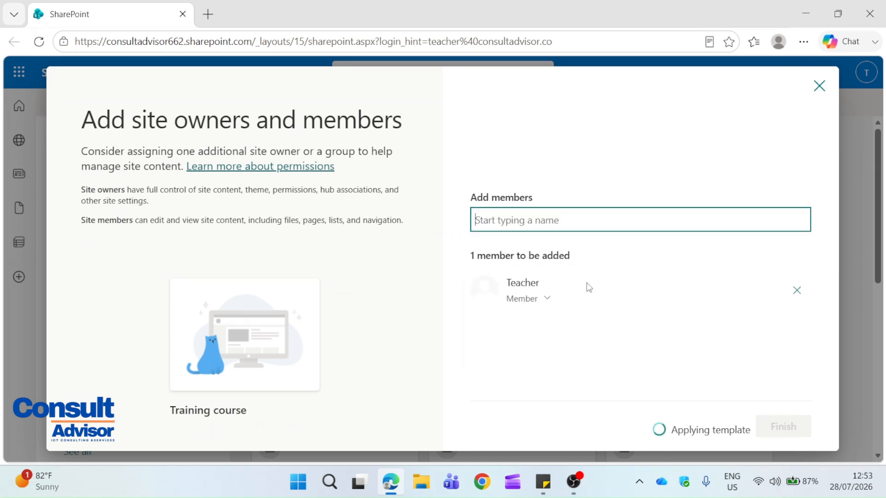
pyautogui.click(545, 299)
pyautogui.click(549, 345)
# Step: Add the Student account as a member and finish the site setup
pyautogui.click(549, 222)
pyautogui.write('At')
pyautogui.press('BackSpace')
pyautogui.press('BackSpace')
pyautogui.write('student')
pyautogui.click(529, 253)
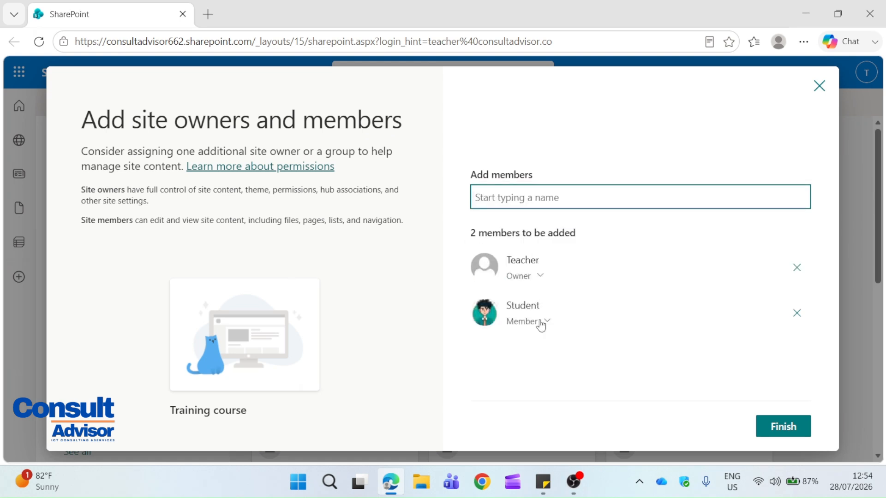
pyautogui.click(783, 427)
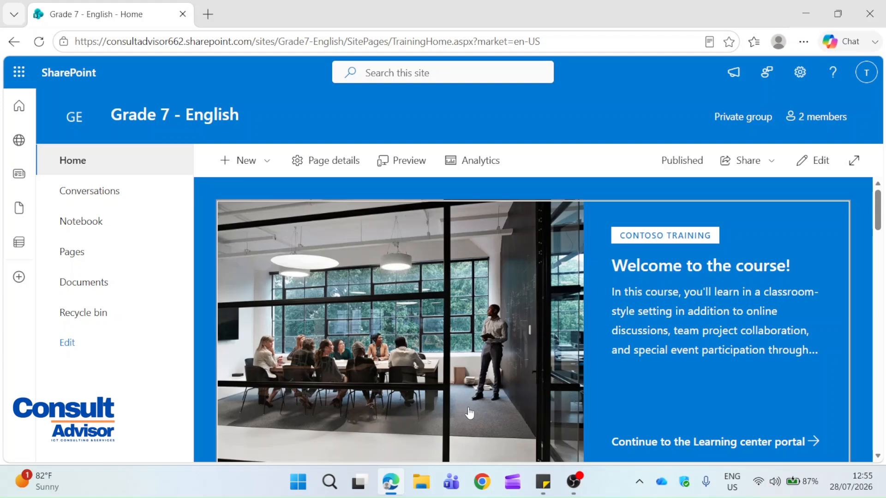
# Step: Review the new site's home page and open it for editing
pyautogui.scroll(-10, 509, 376)
pyautogui.scroll(10, 510, 376)
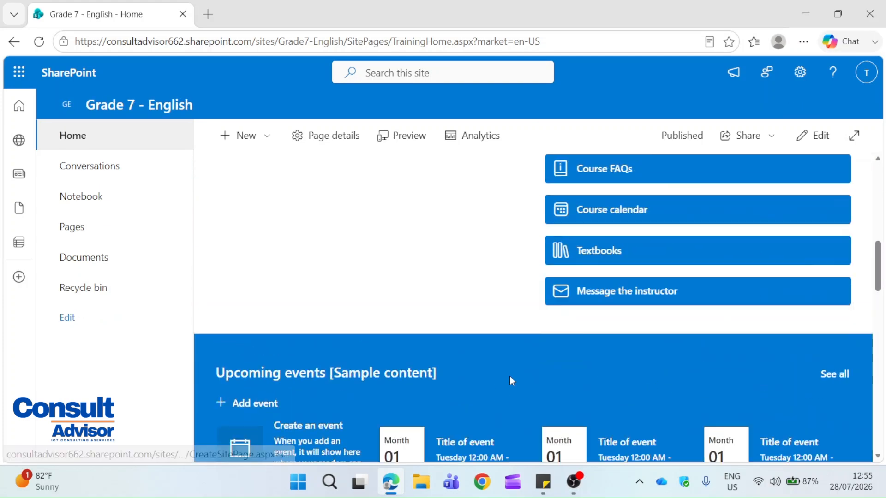
pyautogui.scroll(-5, 511, 379)
pyautogui.scroll(-15, 511, 380)
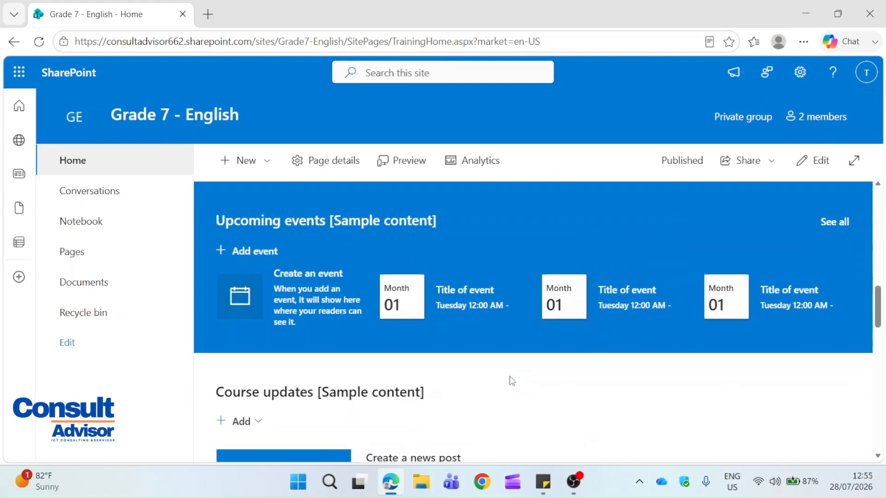
pyautogui.scroll(20, 510, 377)
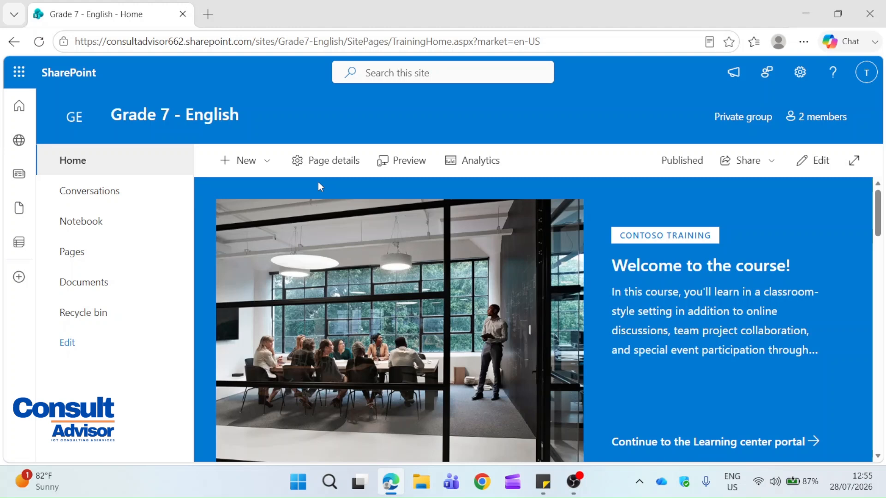
pyautogui.click(808, 166)
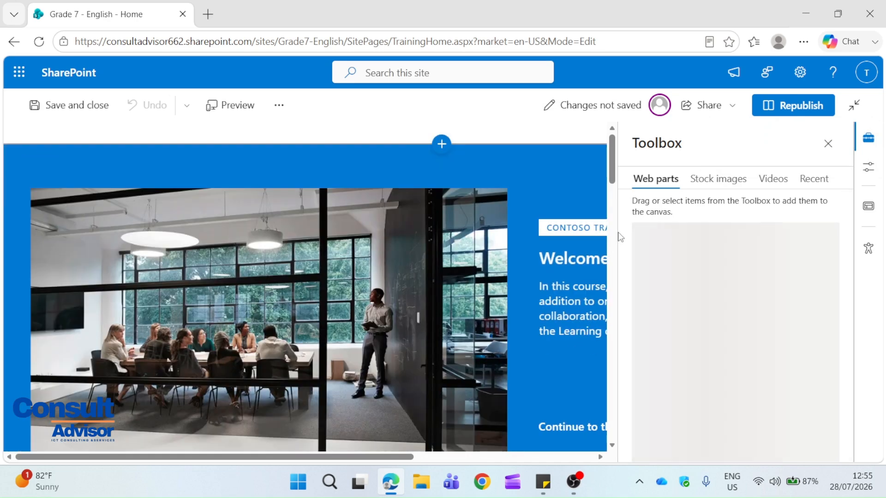
# Step: Examine the toolbox web parts and the Properties, Section layouts and Accessibility assistant panes
pyautogui.hotkey('ctrl', '-')
pyautogui.hotkey('ctrl', '-')
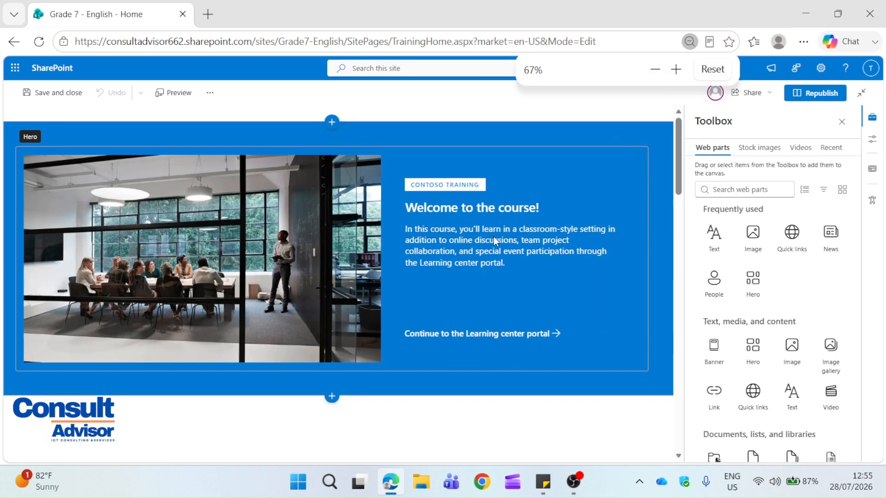
pyautogui.hotkey('ctrl', '0')
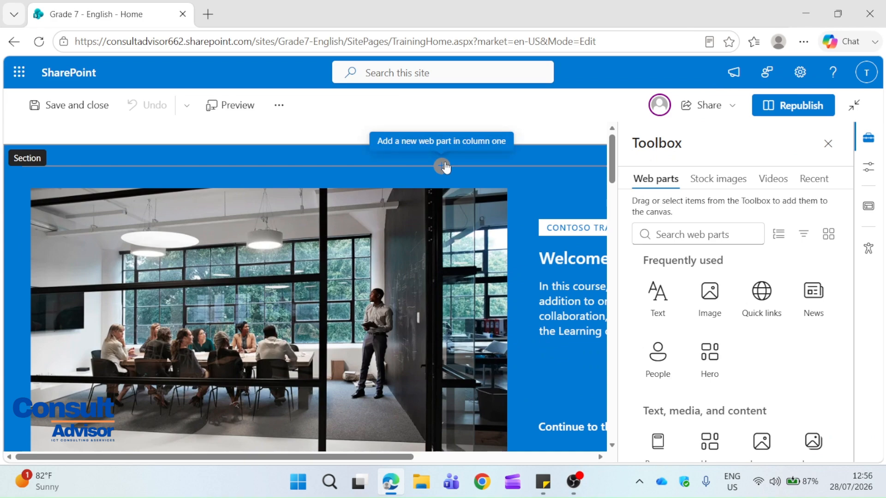
pyautogui.hotkey('ctrl', '-')
pyautogui.hotkey('ctrl', '-')
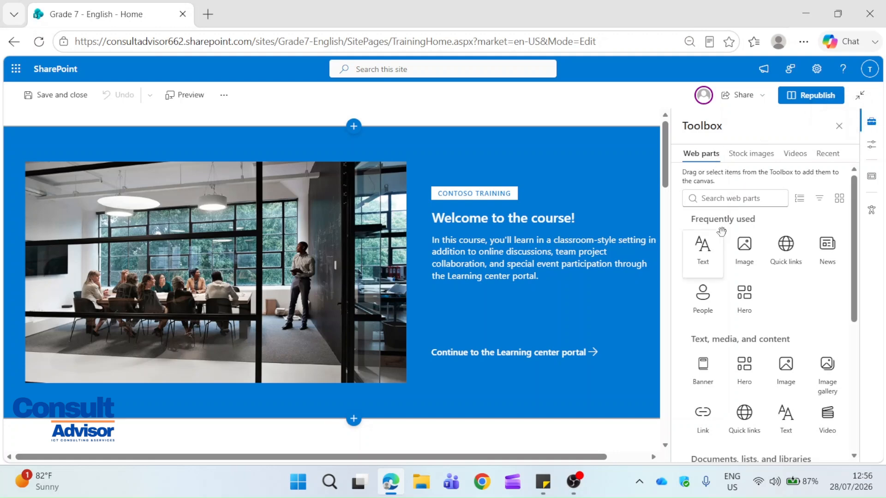
pyautogui.scroll(-5, 741, 295)
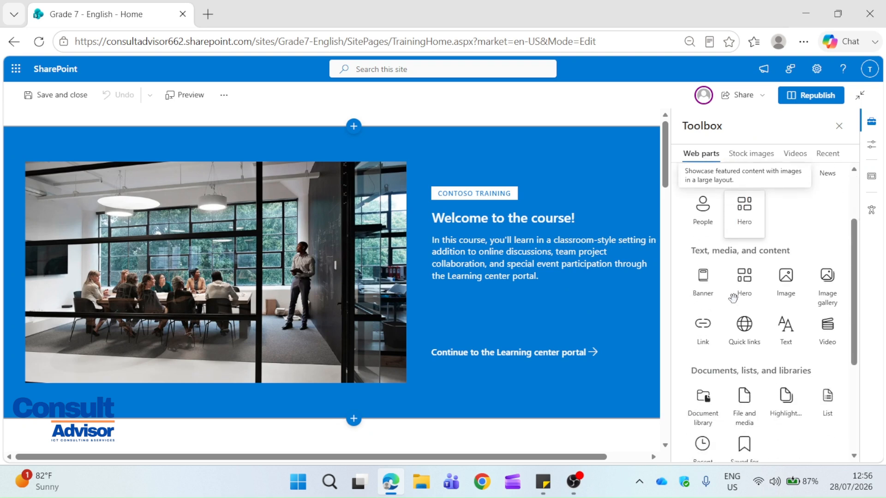
pyautogui.scroll(5, 736, 295)
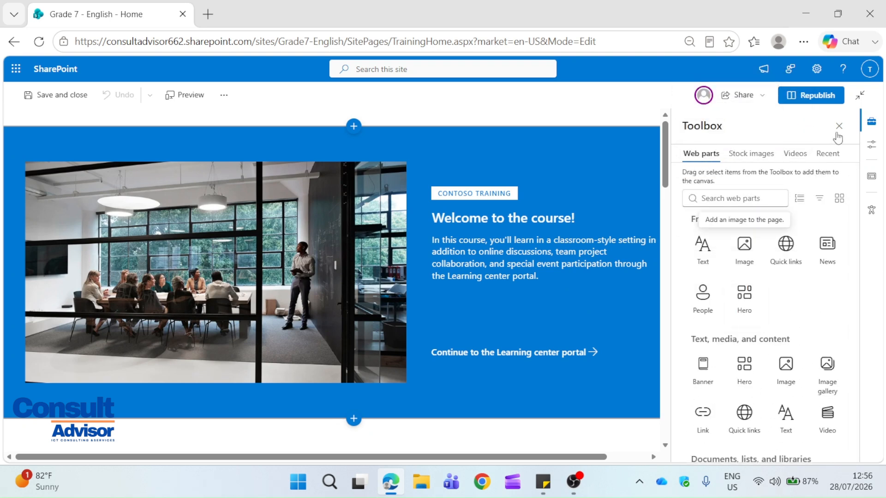
pyautogui.click(871, 145)
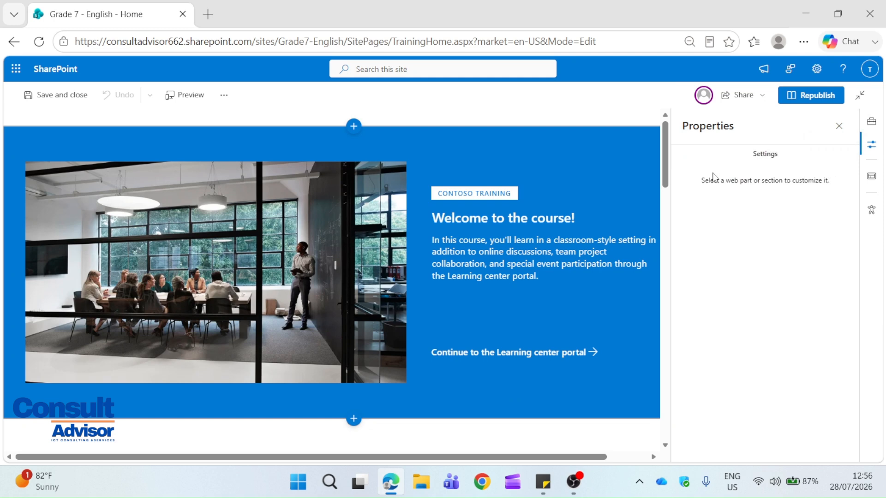
pyautogui.click(872, 176)
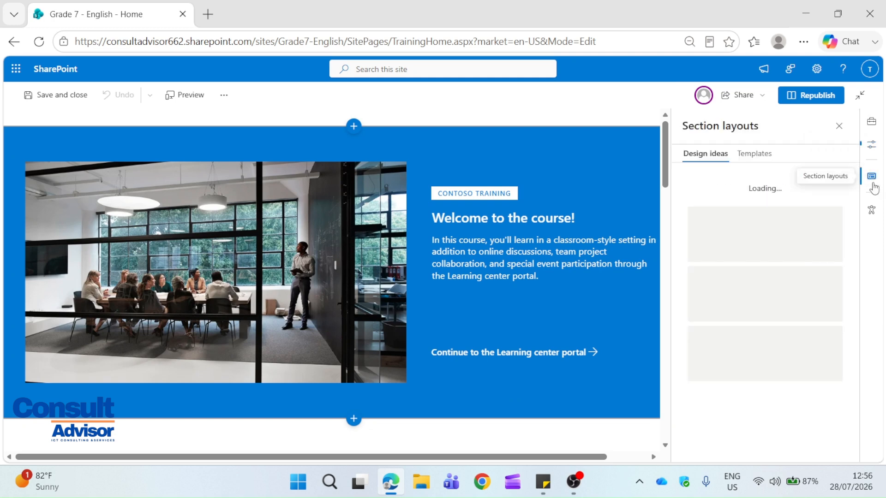
pyautogui.click(871, 210)
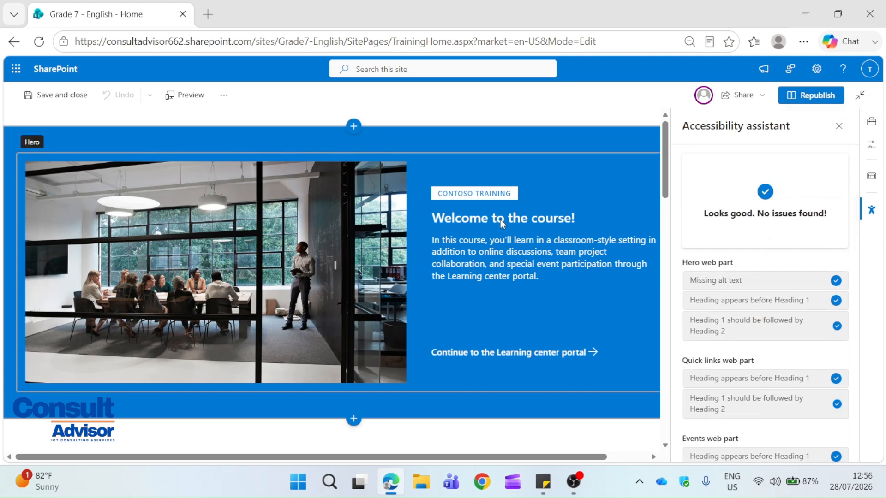
# Step: Change the hero heading to Welcome to Grade 7 - English!
pyautogui.click(520, 216)
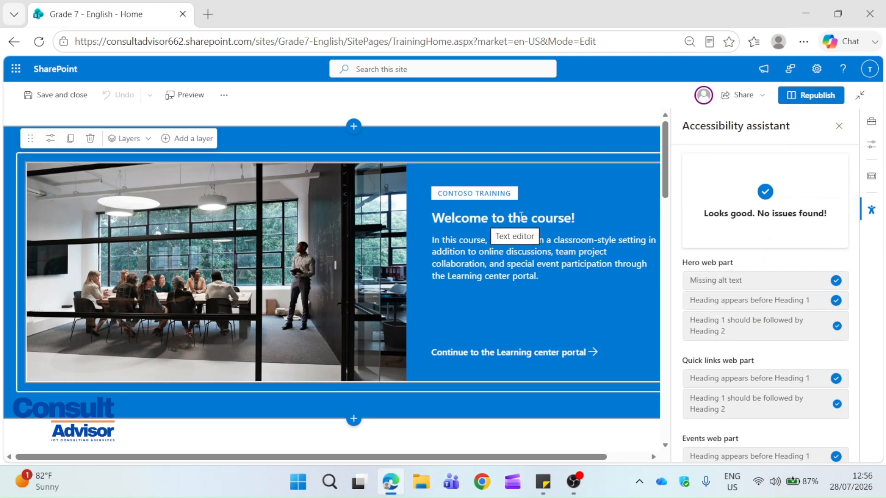
pyautogui.click(572, 219)
pyautogui.doubleClick(571, 219)
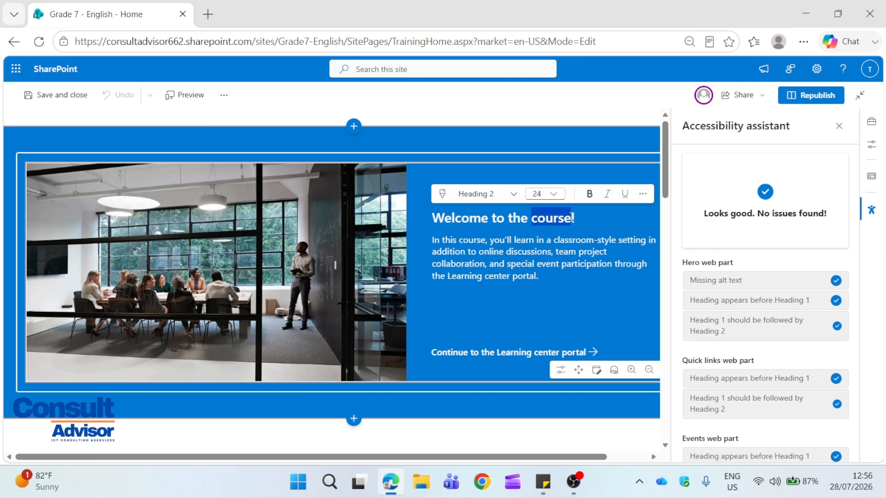
pyautogui.press('BackSpace')
pyautogui.press('BackSpace')
pyautogui.press('BackSpace')
pyautogui.press('BackSpace')
pyautogui.press('BackSpace')
pyautogui.write('Grade')
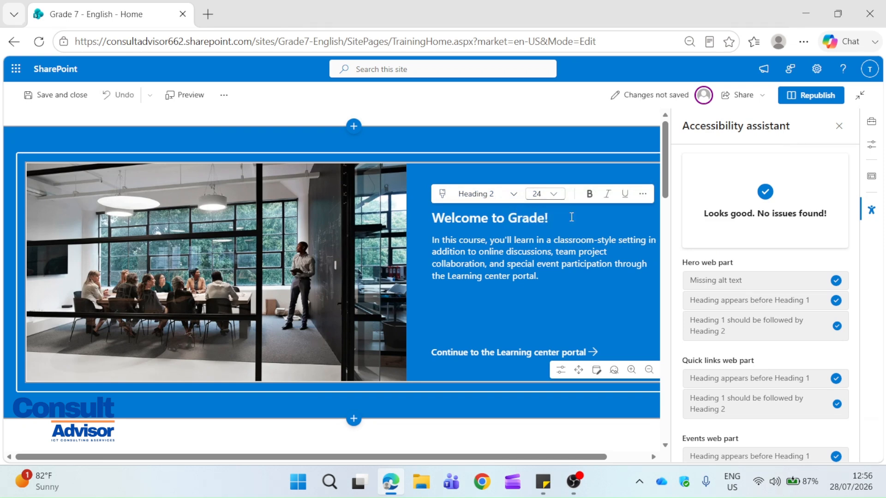
pyautogui.write(' 7 - En')
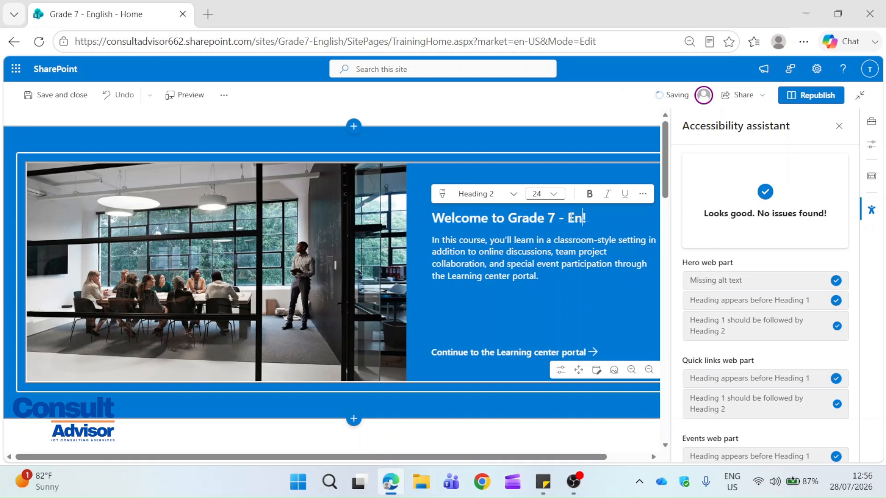
pyautogui.write('glish')
# Step: Replace the hero description with pasted text about the Grade 7 English main workspace
pyautogui.click(623, 287)
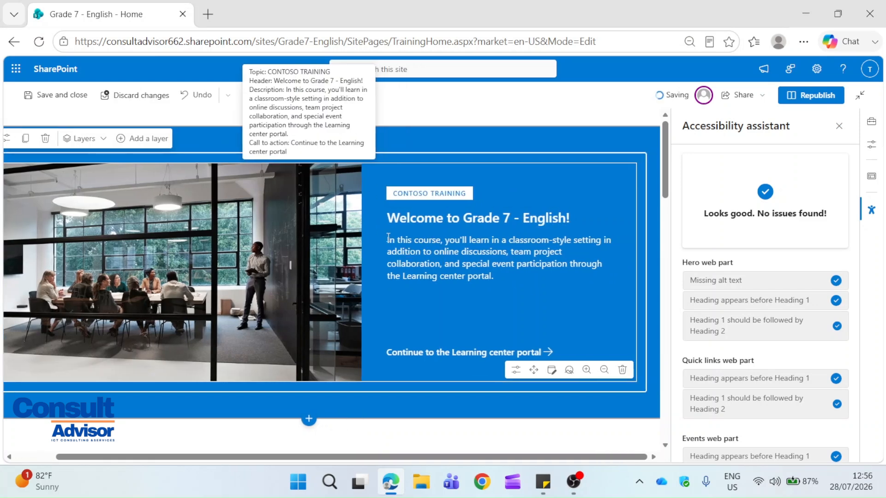
pyautogui.moveTo(389, 239); pyautogui.dragTo(507, 276)
pyautogui.write('This is the main workspace for Grade 7 English. Students and teachers will use it to access reading materials, writing tasks, grammar and vocabulary resources, class updates, assignments, and shared documents.')
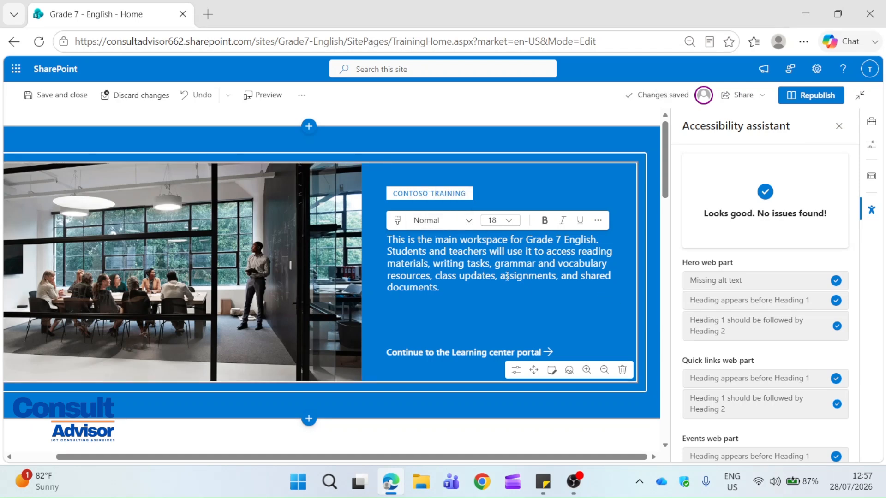
# Step: Make the entire hero description text bold
pyautogui.click(544, 221)
pyautogui.hotkey('ctrl', 'a')
pyautogui.hotkey('ctrl', 'b')
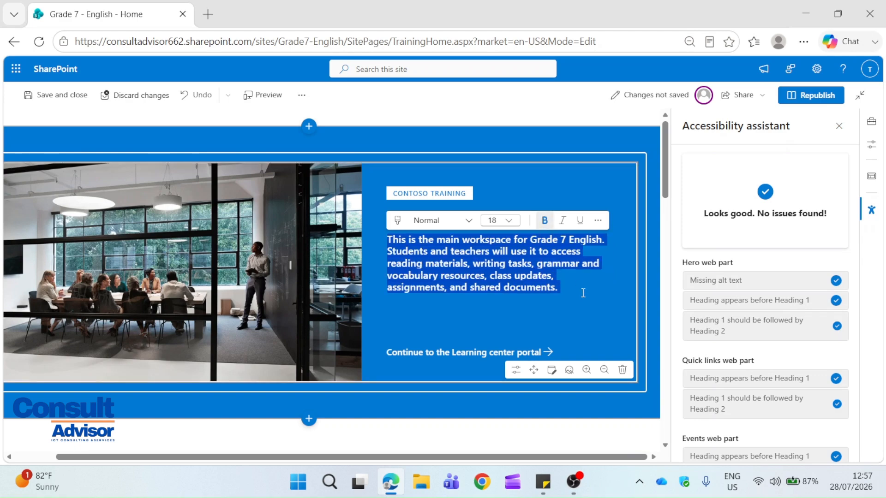
# Step: Set the hero's call-to-action text to Open Course Documents
pyautogui.click(583, 293)
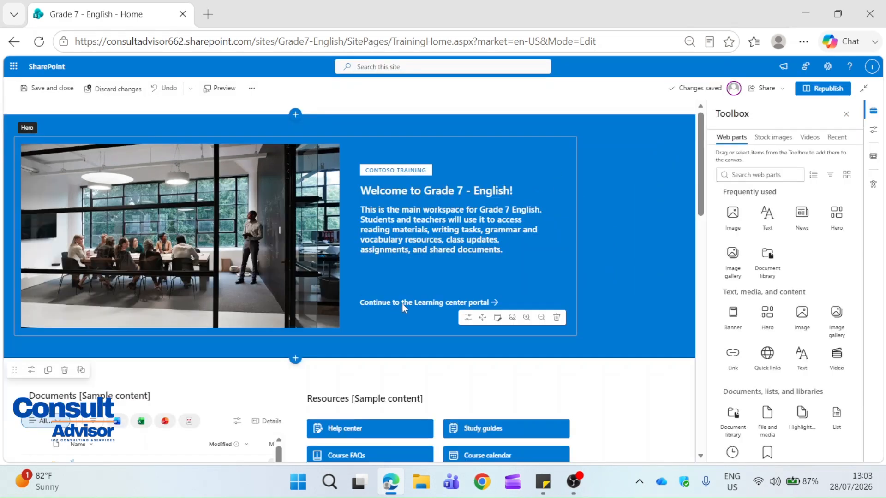
pyautogui.click(445, 322)
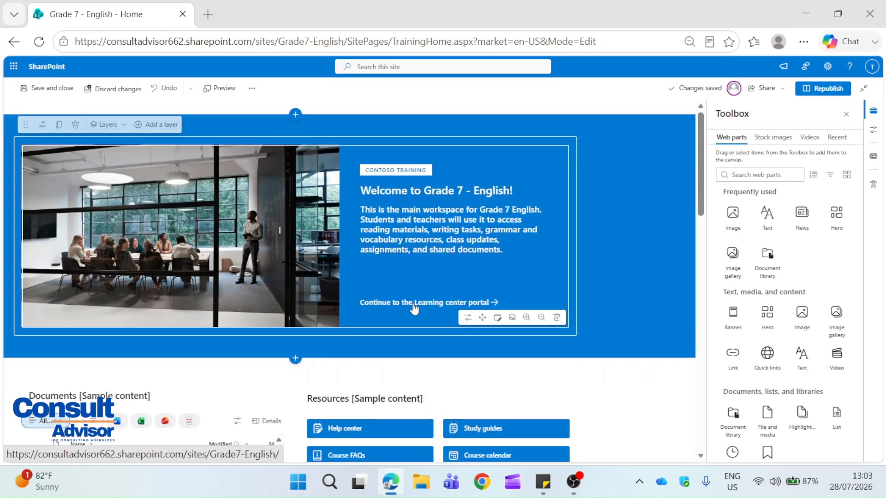
pyautogui.click(467, 318)
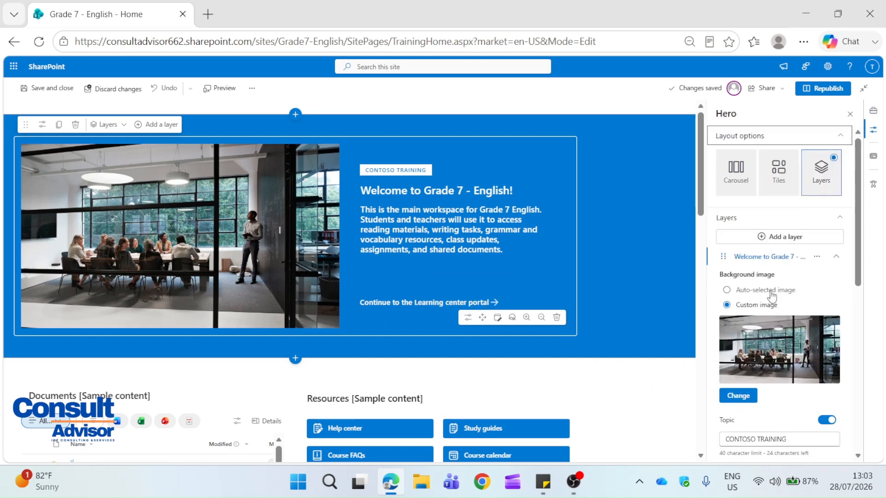
pyautogui.scroll(-5, 768, 295)
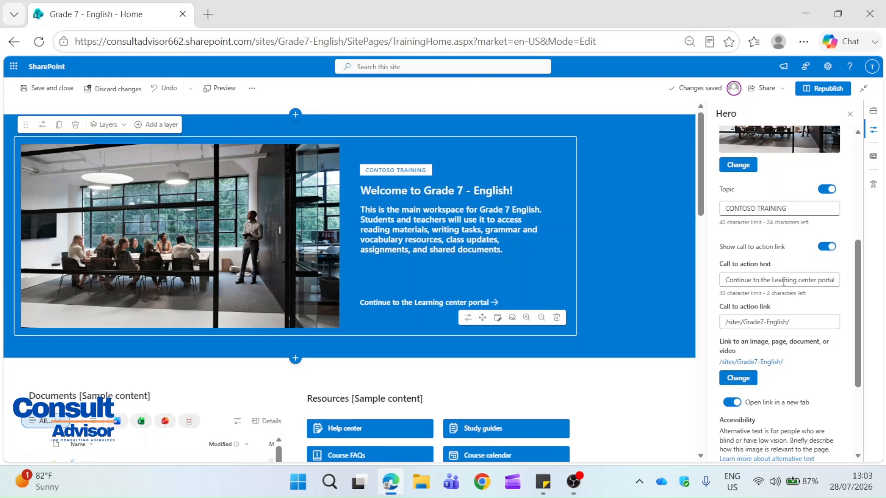
pyautogui.tripleClick(747, 278)
pyautogui.write('Open Course Documents')
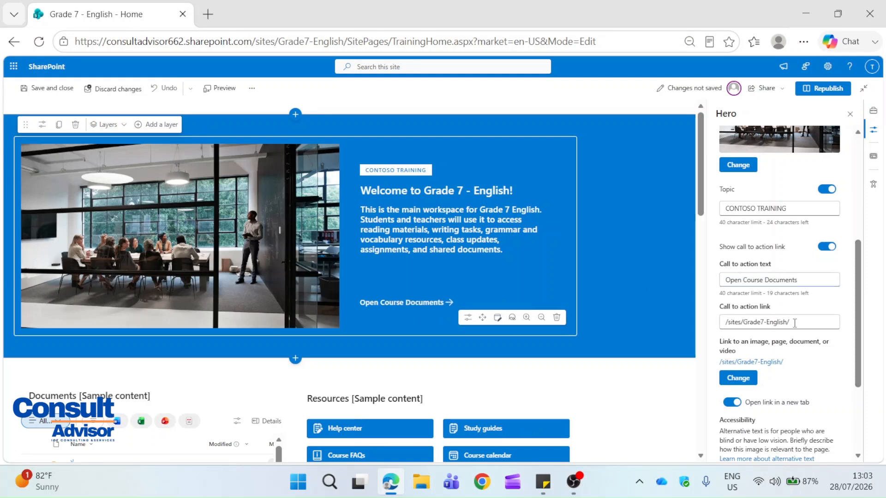
# Step: Replace the hero's call-to-action link with the pasted URL of the site's Shared Documents library
pyautogui.scroll(-2, 780, 332)
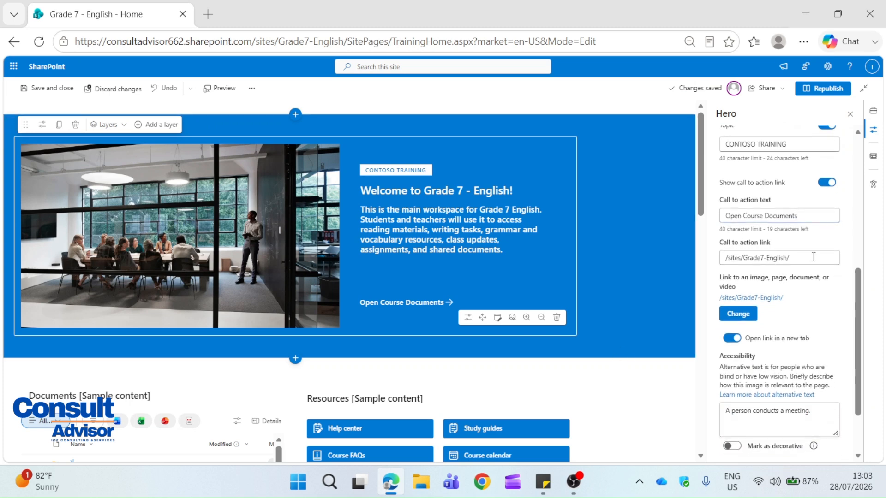
pyautogui.hotkey('ctrl', 'a')
pyautogui.press('BackSpace')
pyautogui.scroll(-2, 784, 299)
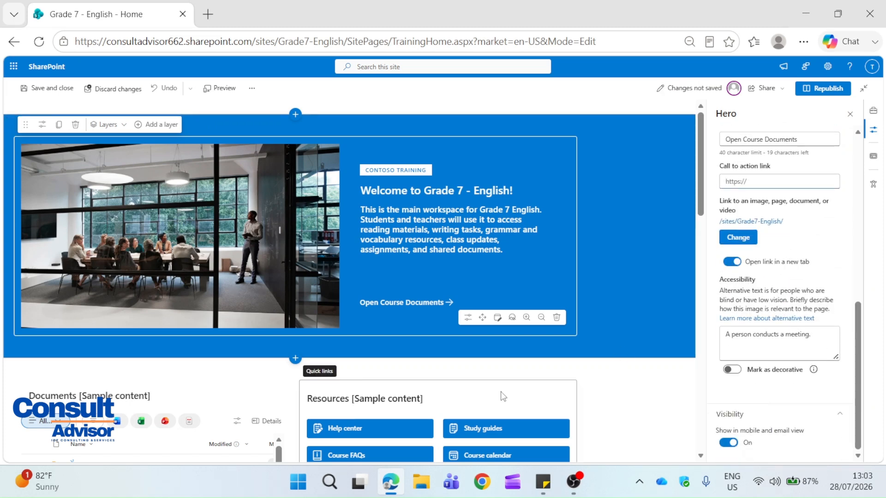
pyautogui.scroll(-2, 503, 397)
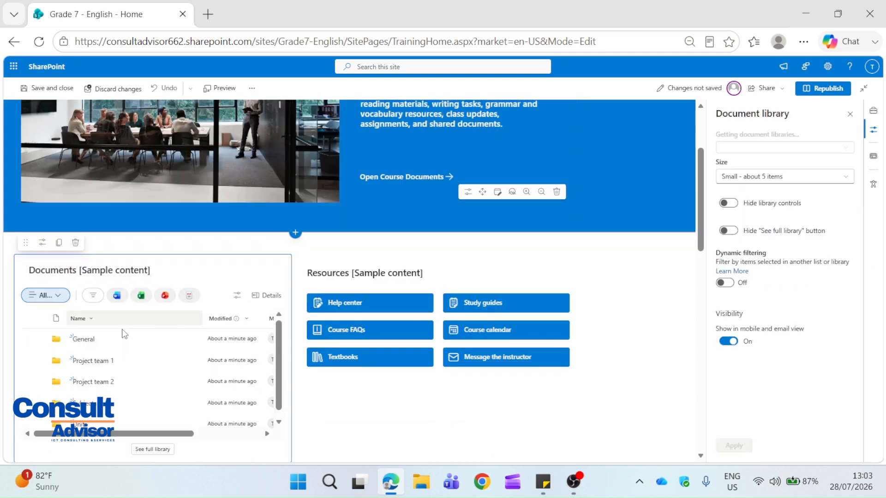
pyautogui.rightClick(19, 254)
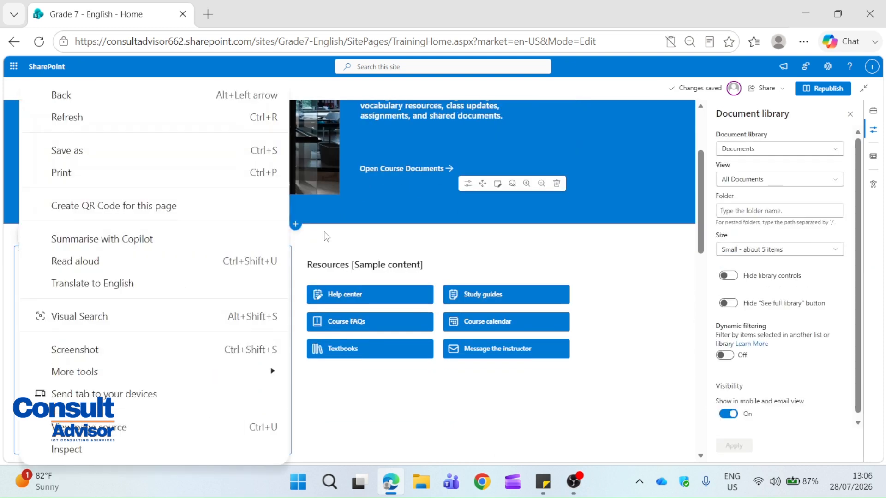
pyautogui.click(325, 236)
pyautogui.scroll(-1, 224, 313)
pyautogui.rightClick(220, 316)
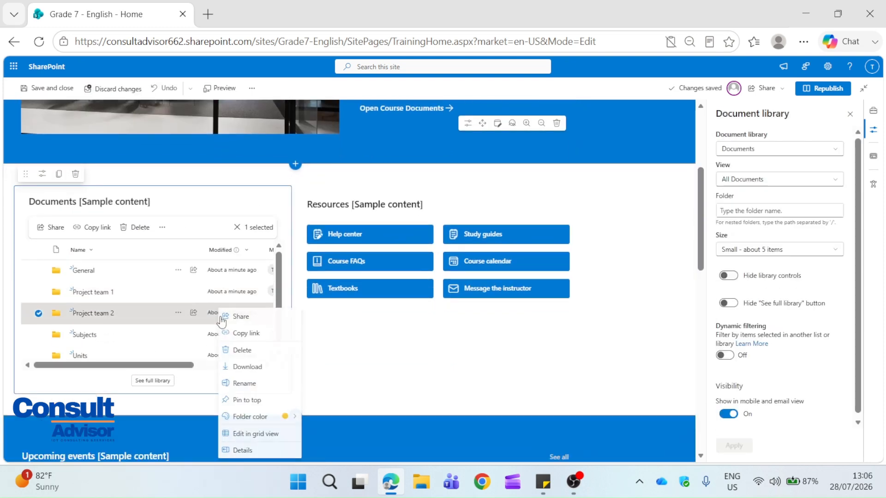
pyautogui.click(257, 166)
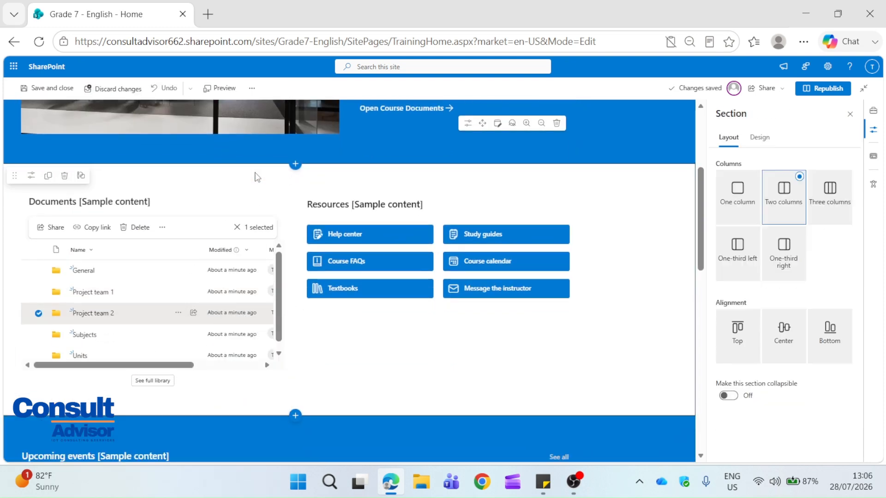
pyautogui.rightClick(145, 277)
pyautogui.click(164, 298)
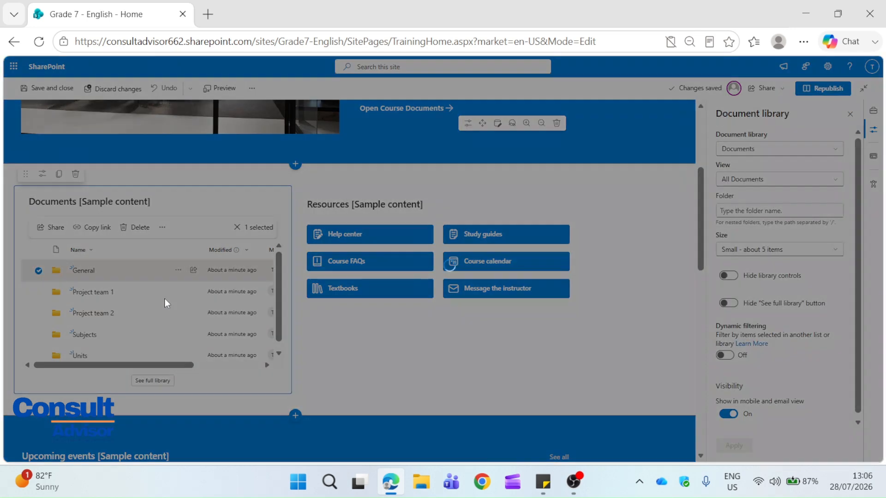
pyautogui.click(245, 75)
pyautogui.click(534, 252)
pyautogui.scroll(4, 449, 335)
pyautogui.click(467, 317)
pyautogui.scroll(-5, 788, 319)
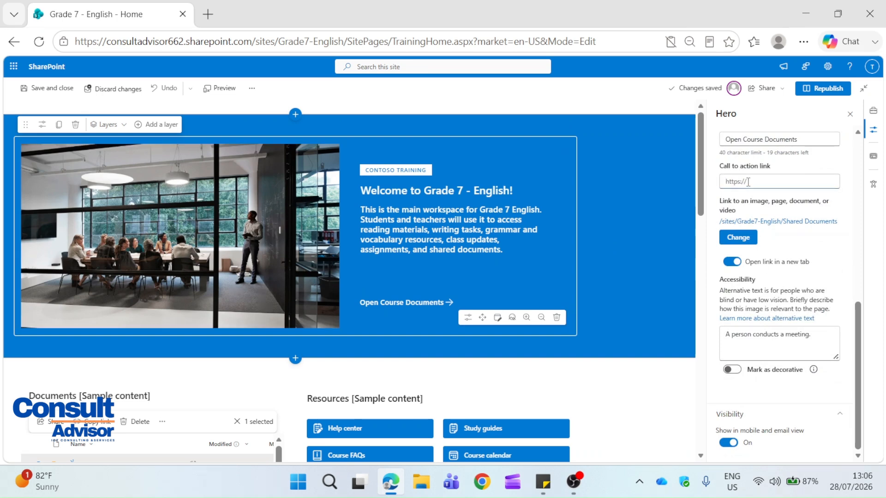
pyautogui.hotkey('ctrl', 'v')
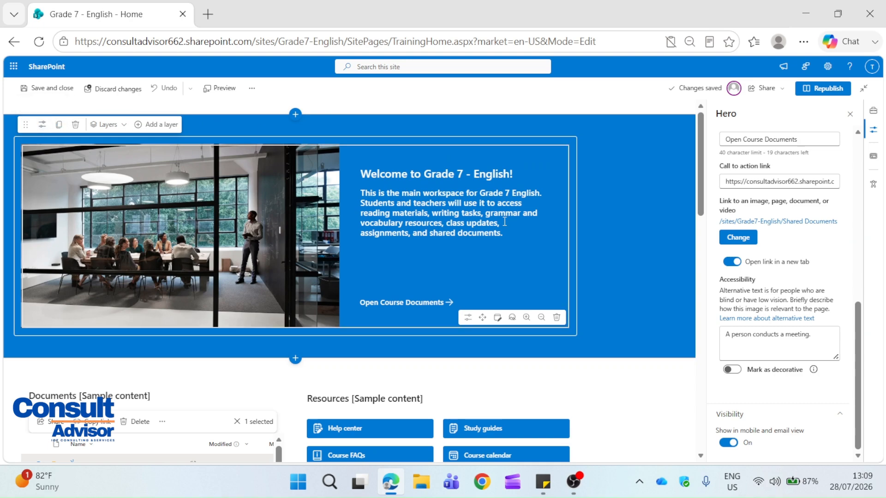
# Step: Change the hero background image to a stock image found by searching for english class
pyautogui.scroll(10, 769, 315)
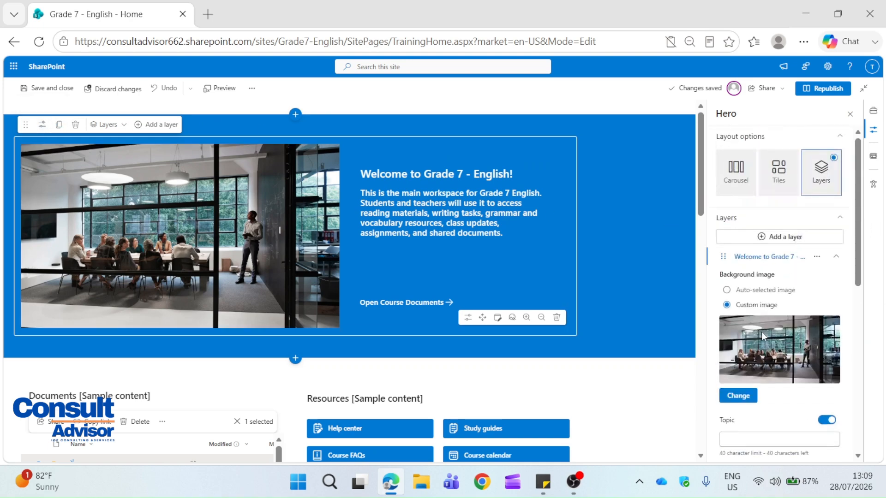
pyautogui.click(738, 396)
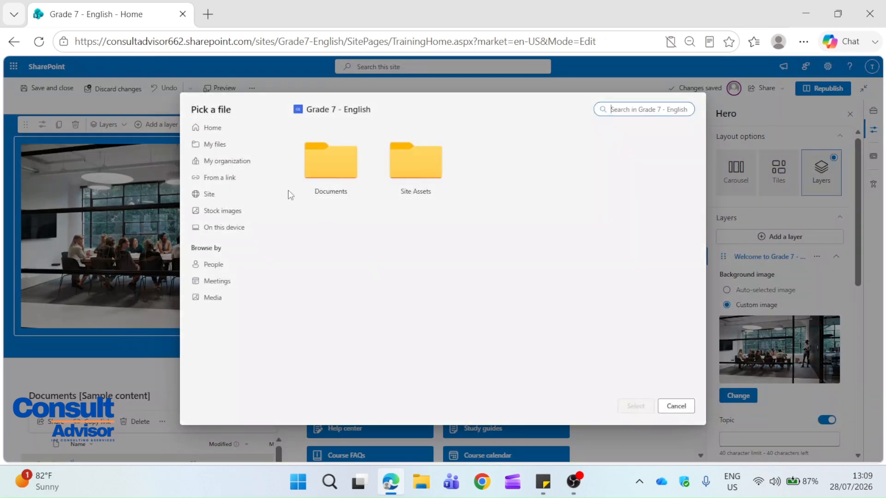
pyautogui.click(216, 212)
pyautogui.click(348, 143)
pyautogui.write('english class')
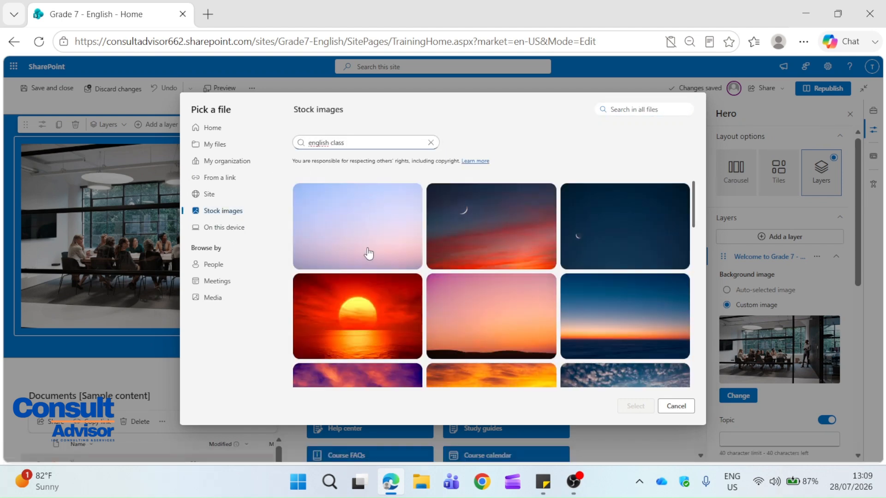
pyautogui.scroll(-5, 482, 280)
pyautogui.scroll(-10, 482, 280)
pyautogui.scroll(-5, 431, 277)
pyautogui.click(353, 227)
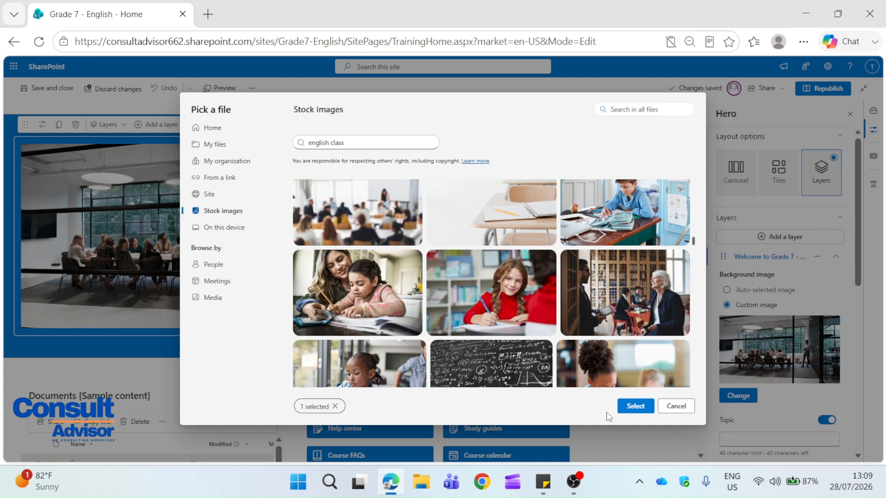
pyautogui.click(632, 406)
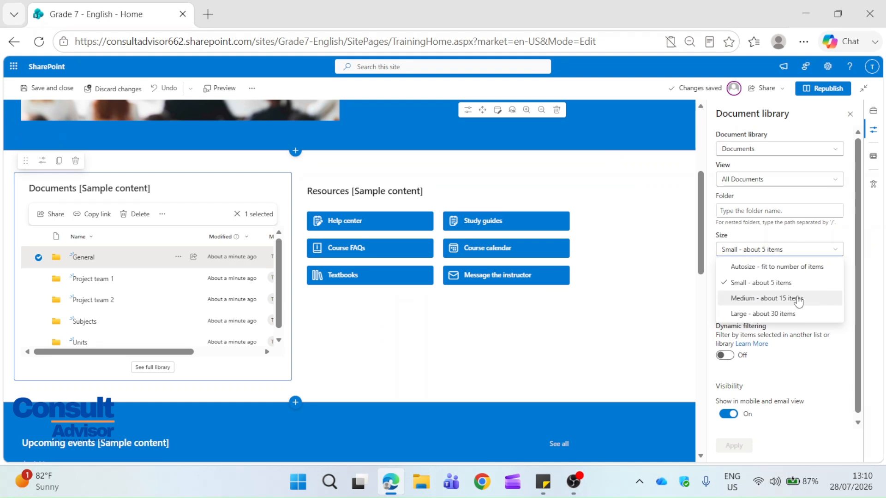
# Step: Rename the document library web part's title to Documents
pyautogui.click(823, 252)
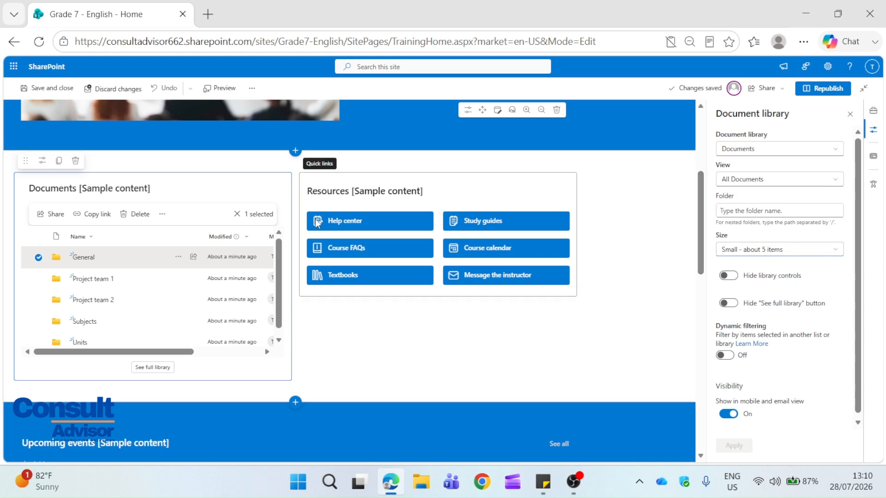
pyautogui.click(44, 164)
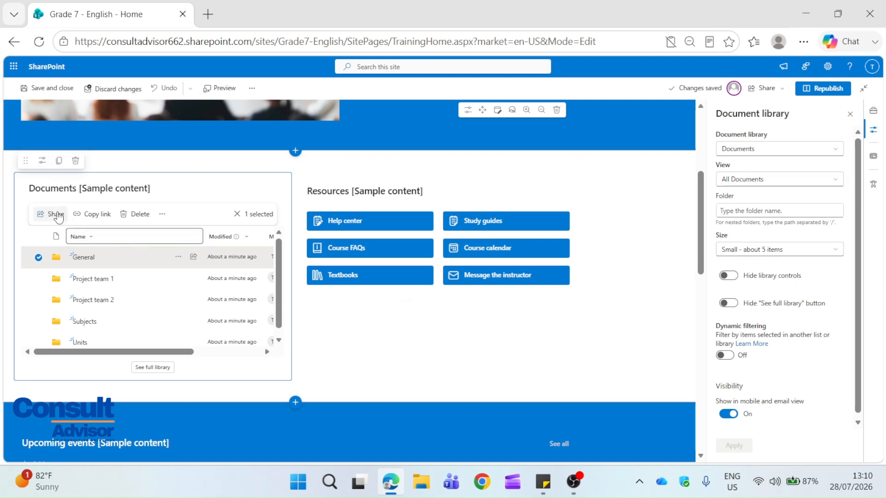
pyautogui.doubleClick(59, 188)
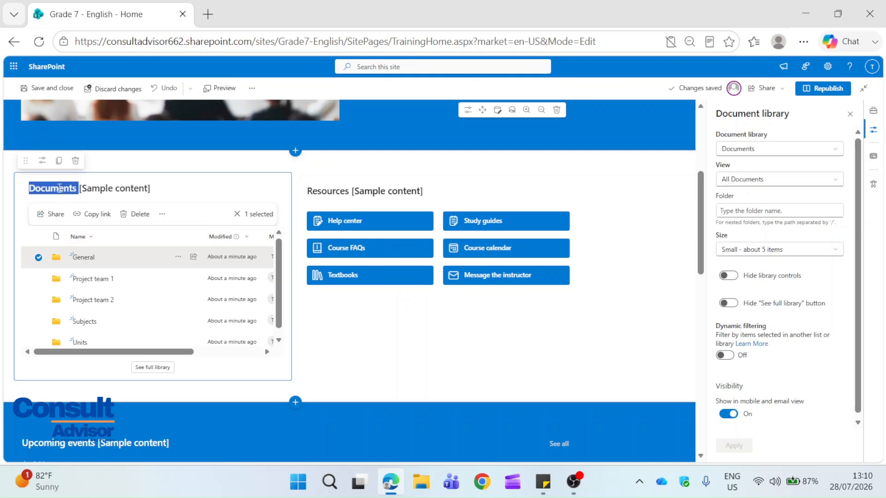
pyautogui.press('BackSpace')
pyautogui.hotkey('ctrl', 'a')
pyautogui.press('BackSpace')
pyautogui.write('Documents')
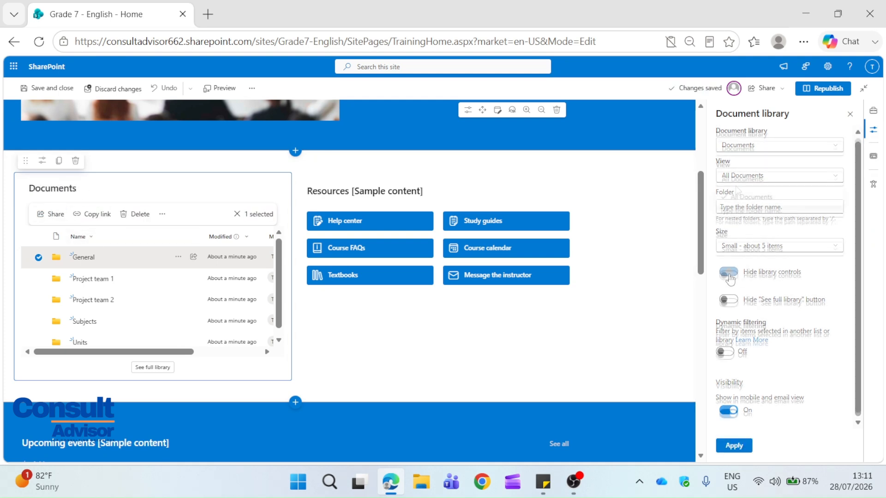
# Step: Set the document library web part size to Medium - about 15 items and apply it
pyautogui.click(840, 249)
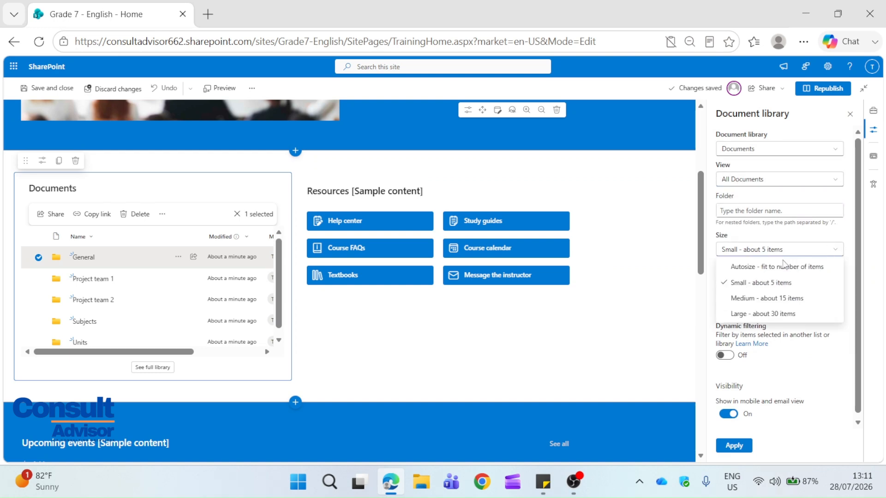
pyautogui.click(770, 303)
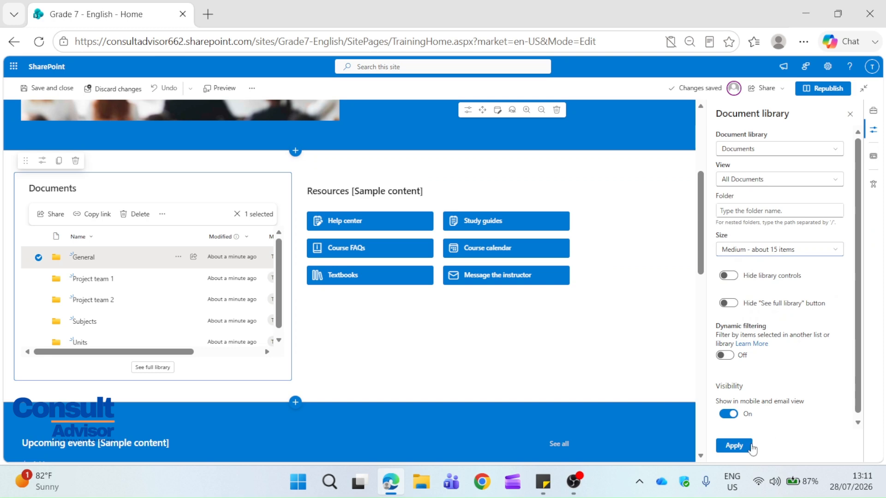
pyautogui.click(739, 450)
# Step: Select all the sample folders in the document library and delete them
pyautogui.scroll(-5, 255, 401)
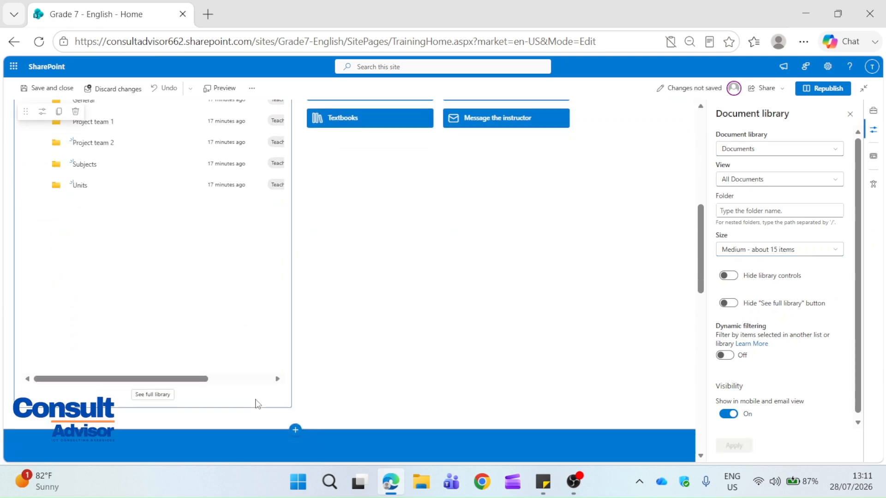
pyautogui.scroll(5, 229, 237)
pyautogui.scroll(-2, 229, 236)
pyautogui.scroll(2, 228, 242)
pyautogui.scroll(1, 228, 242)
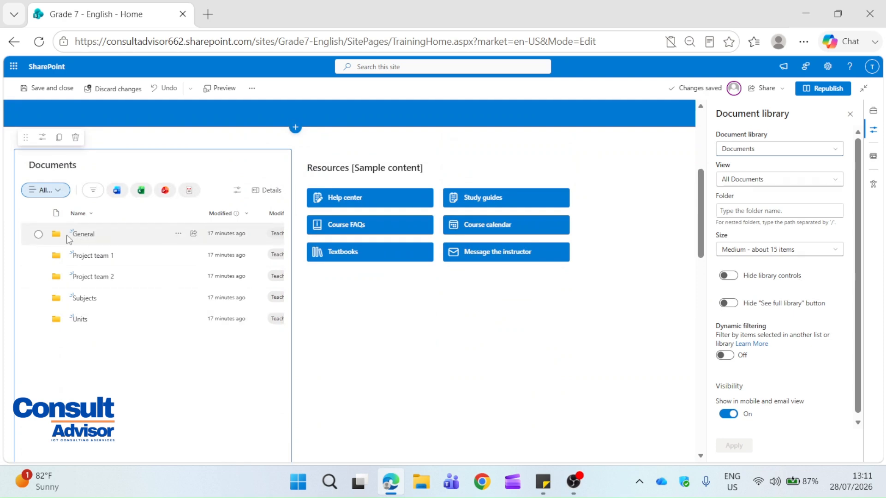
pyautogui.click(38, 213)
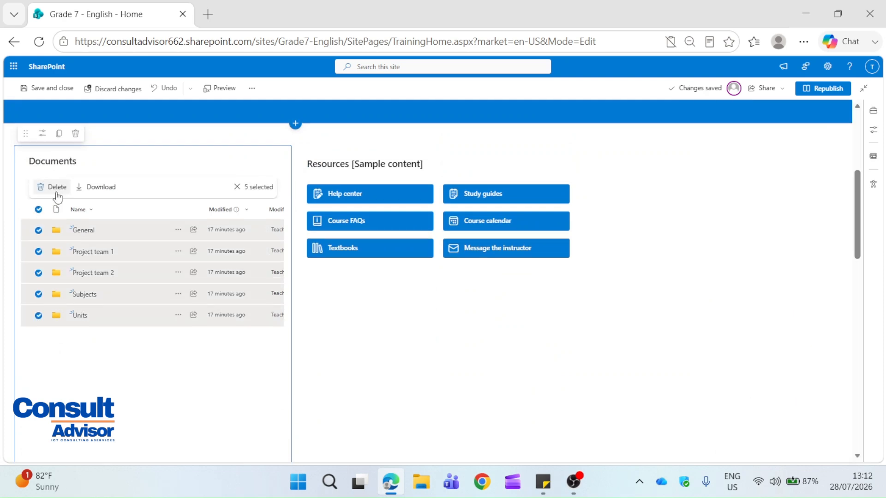
pyautogui.click(57, 187)
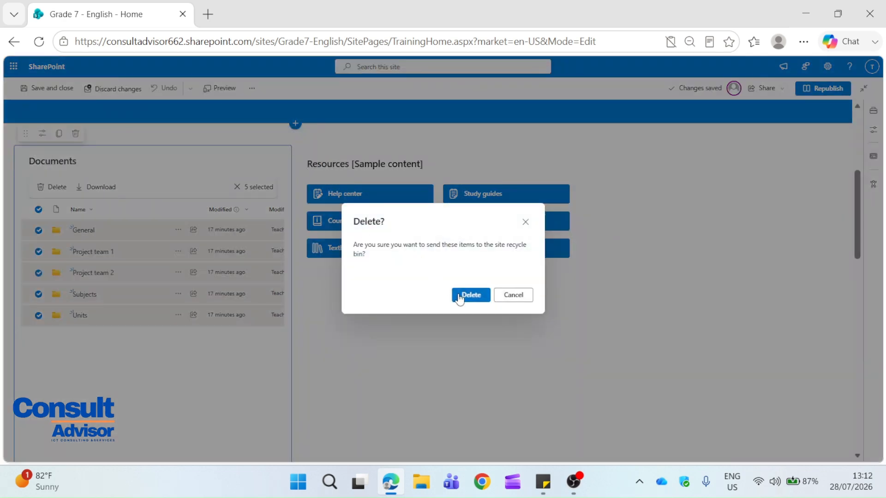
pyautogui.click(460, 295)
# Step: Upload the folders 01 Reading Materials, 02 Writing Tasks, 03 Grammar and Vocabulary and 04 Short Story Writing Project into the library
pyautogui.moveTo(509, 133); pyautogui.dragTo(188, 279)
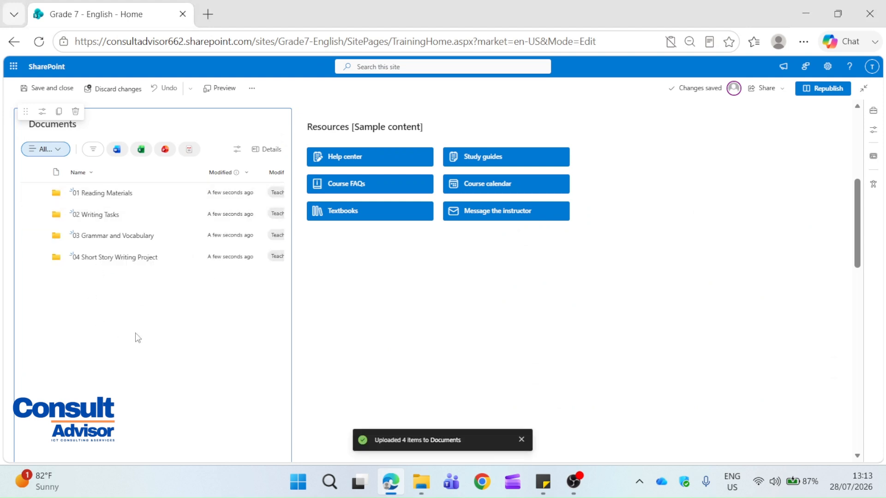
pyautogui.scroll(5, 117, 309)
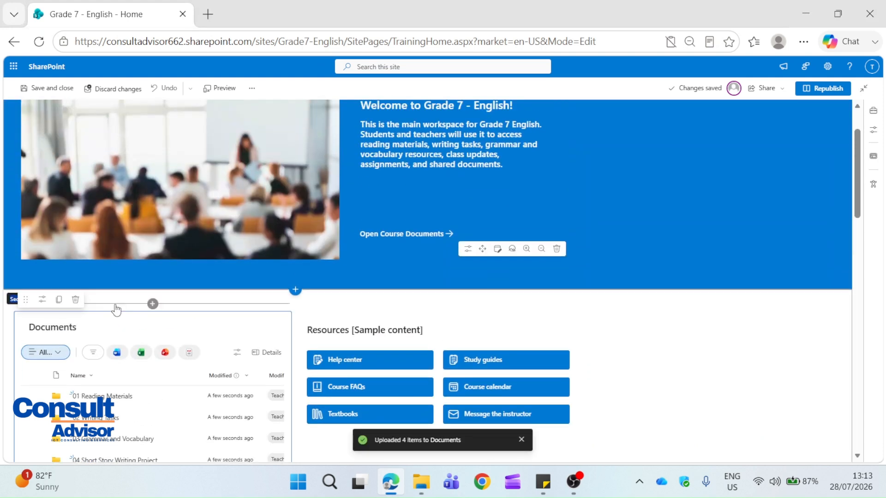
pyautogui.scroll(-2, 113, 310)
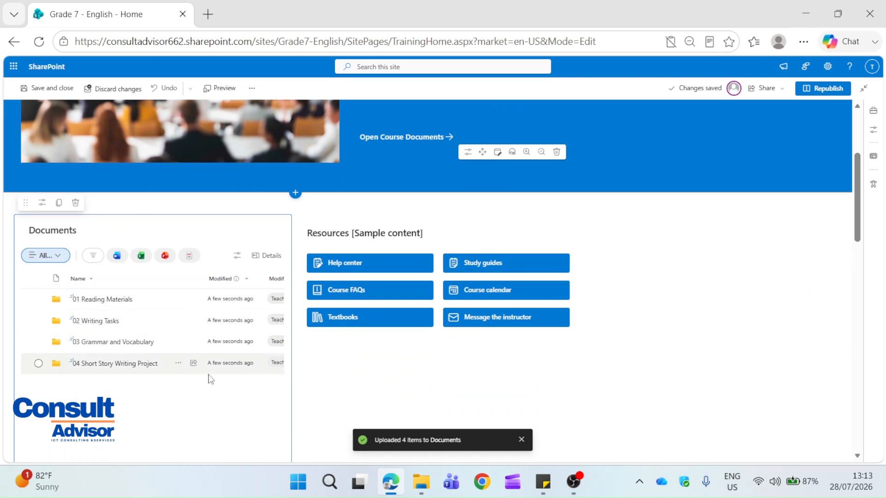
pyautogui.scroll(-1, 210, 378)
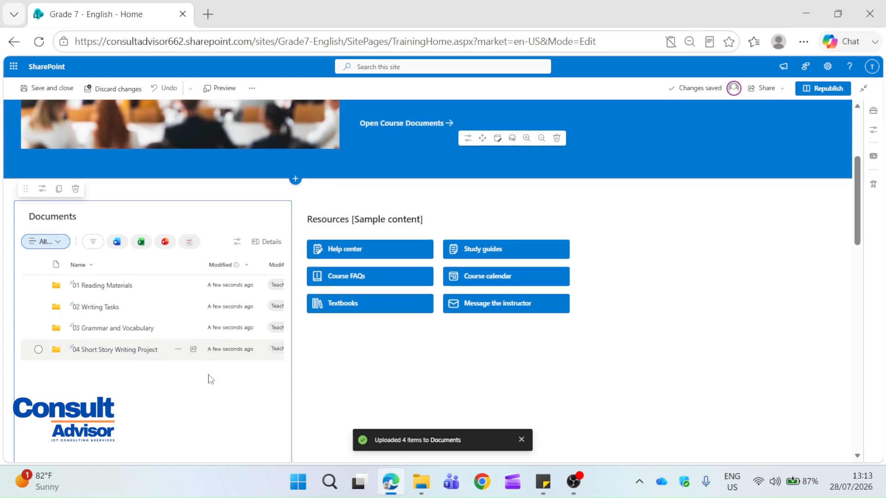
# Step: Switch the Resources quick links web part to the Compact layout
pyautogui.click(360, 219)
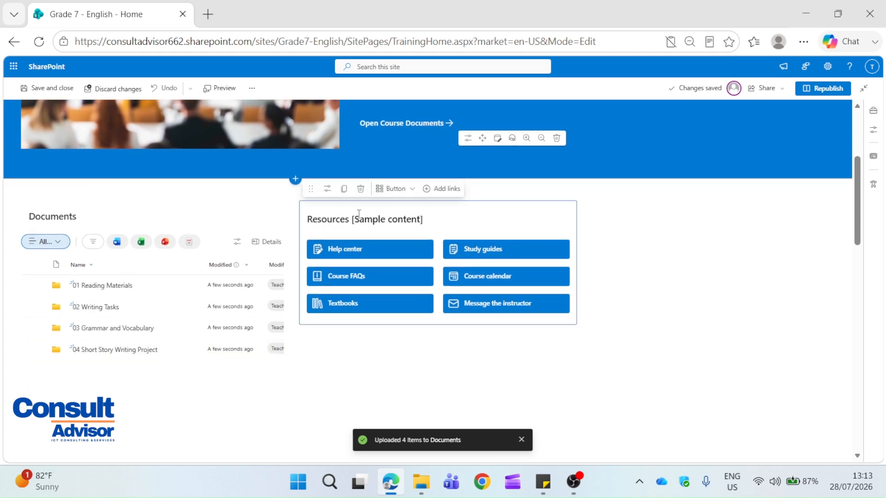
pyautogui.click(326, 198)
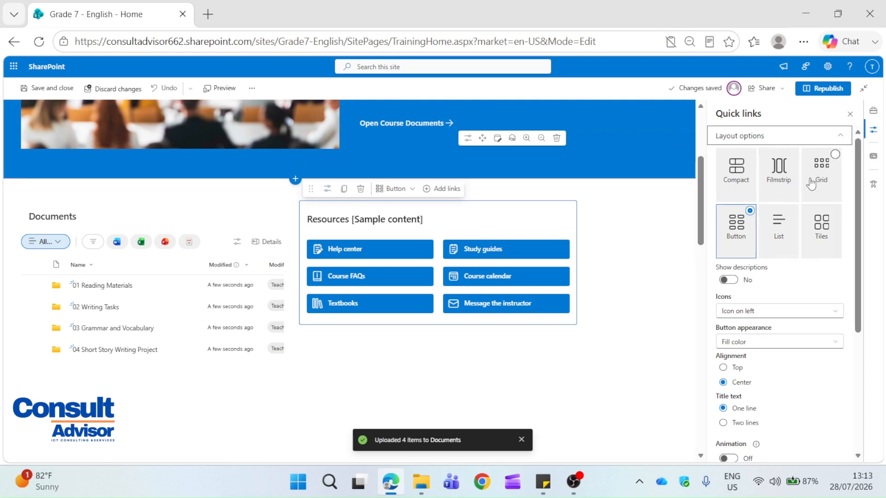
pyautogui.click(735, 170)
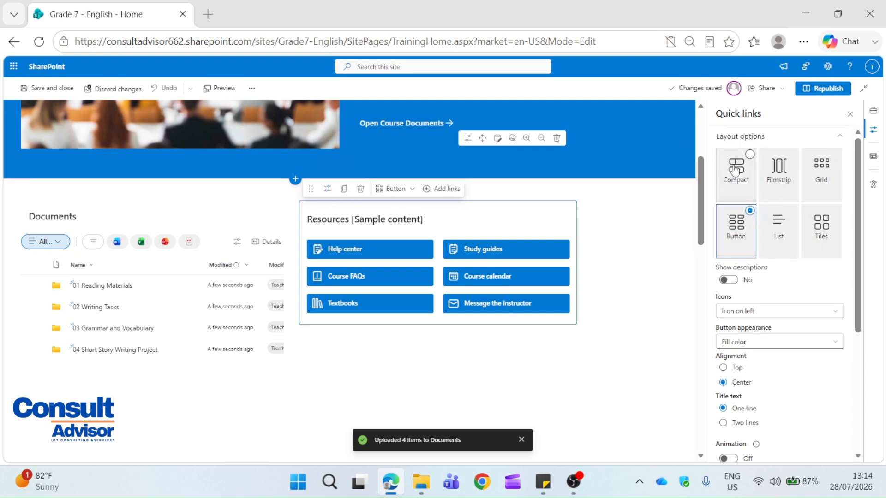
# Step: Try the Filmstrip, Button and List layouts for the Resources quick links and settle on Tiles
pyautogui.click(765, 172)
pyautogui.click(477, 349)
pyautogui.click(477, 349)
pyautogui.click(399, 349)
pyautogui.click(399, 349)
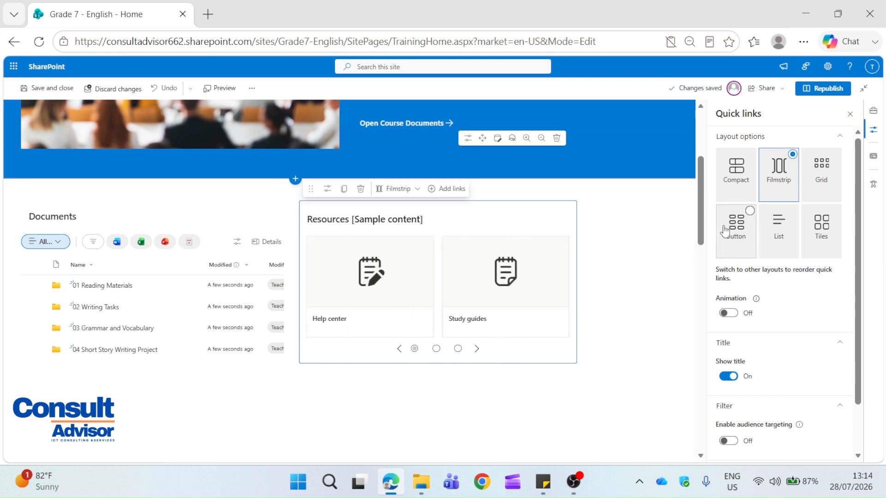
pyautogui.click(726, 231)
pyautogui.click(782, 233)
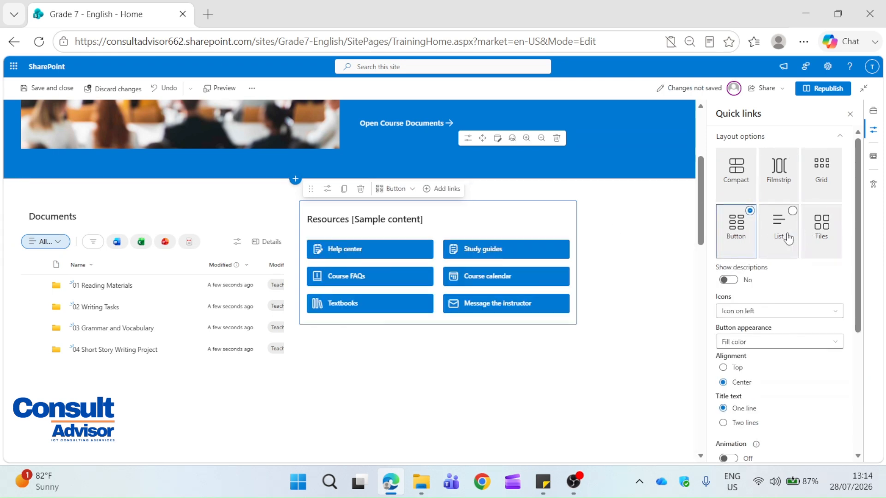
pyautogui.click(812, 239)
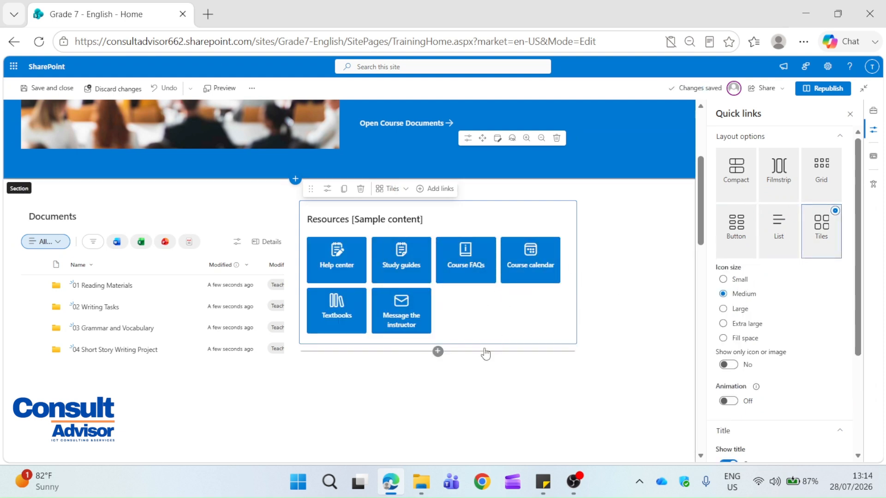
# Step: Set the tiles' icon size to Medium and turn on animation for the quick links
pyautogui.scroll(-1, 768, 288)
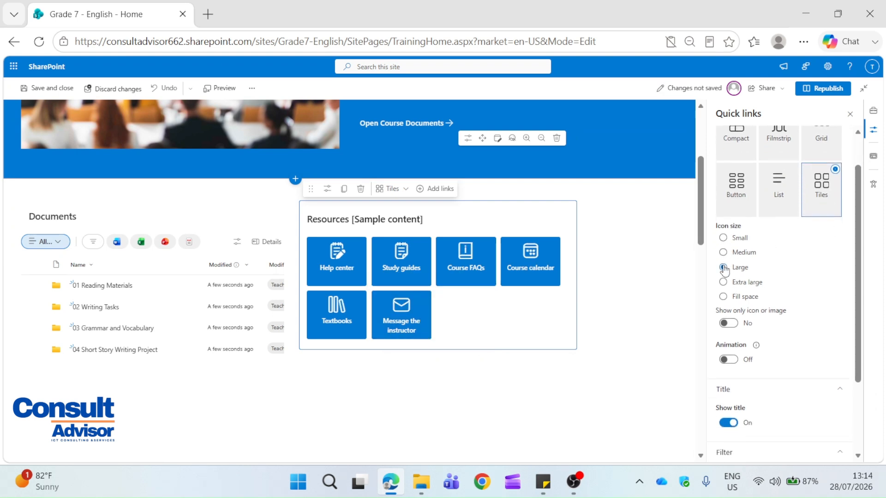
pyautogui.click(723, 281)
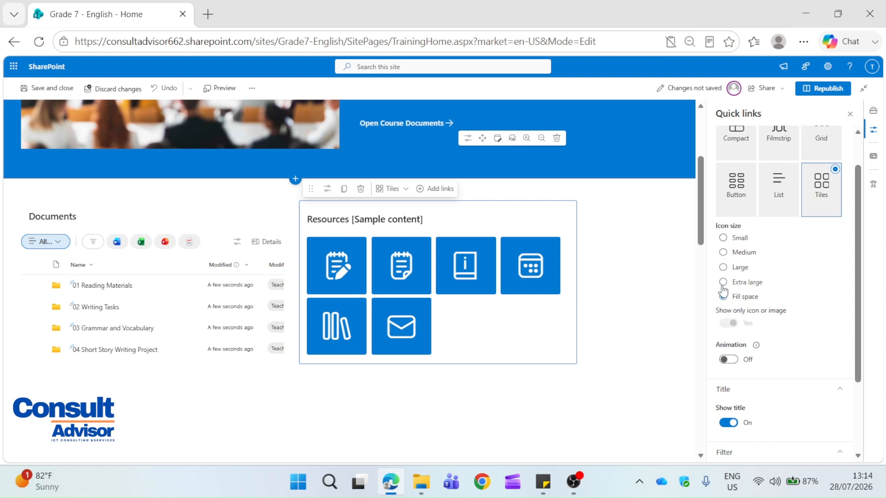
pyautogui.click(723, 253)
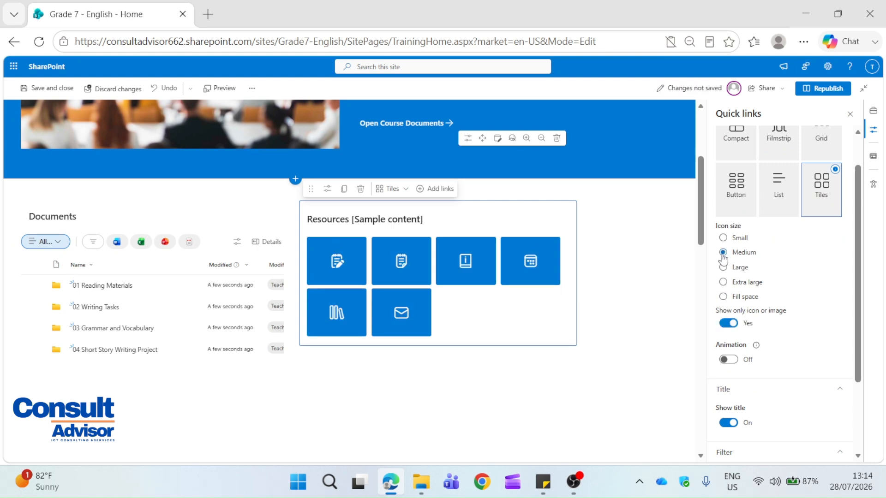
pyautogui.click(729, 359)
pyautogui.scroll(-2, 736, 358)
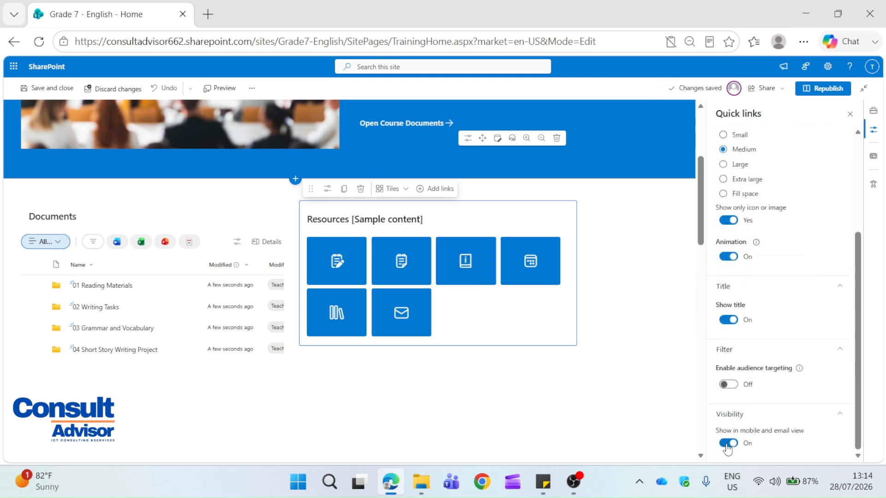
# Step: Open the first quick link tile for editing and set its title to Writing Tasks
pyautogui.scroll(3, 781, 301)
pyautogui.scroll(-3, 782, 301)
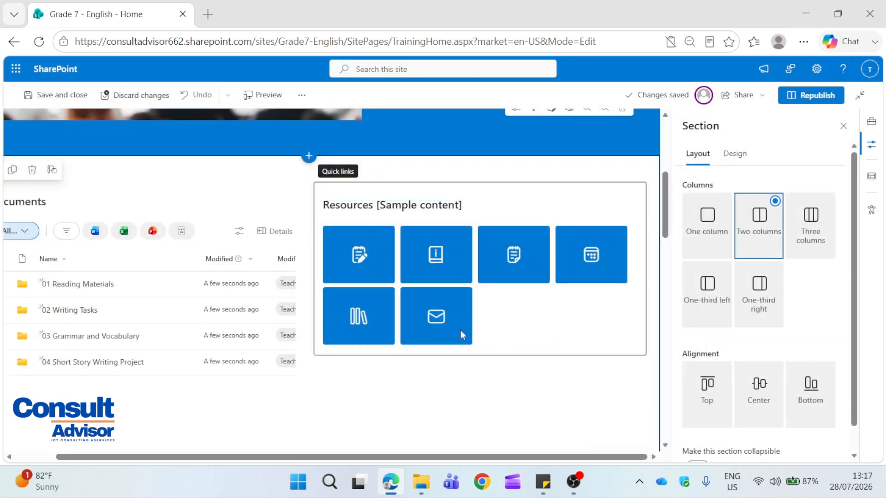
pyautogui.scroll(2, 461, 331)
pyautogui.click(378, 349)
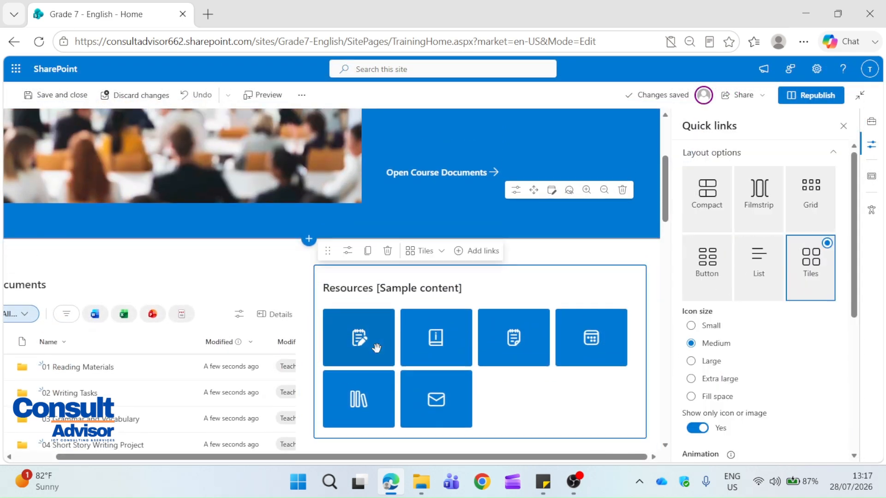
pyautogui.click(359, 333)
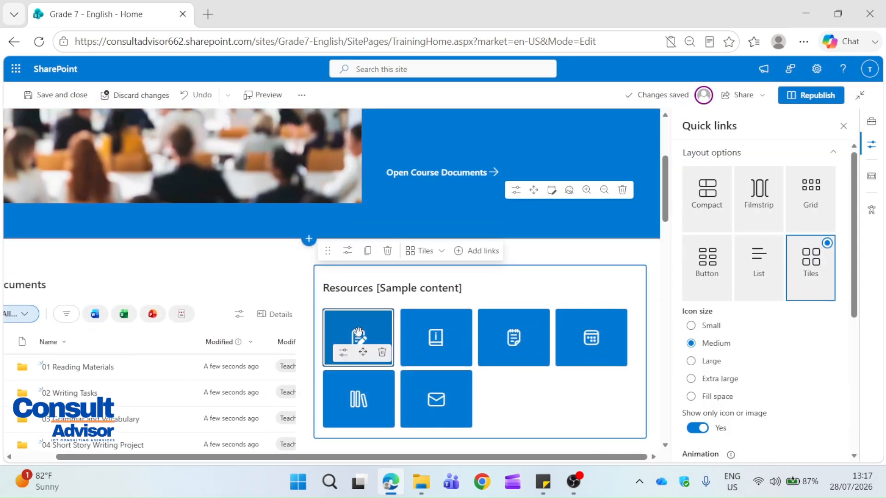
pyautogui.click(345, 354)
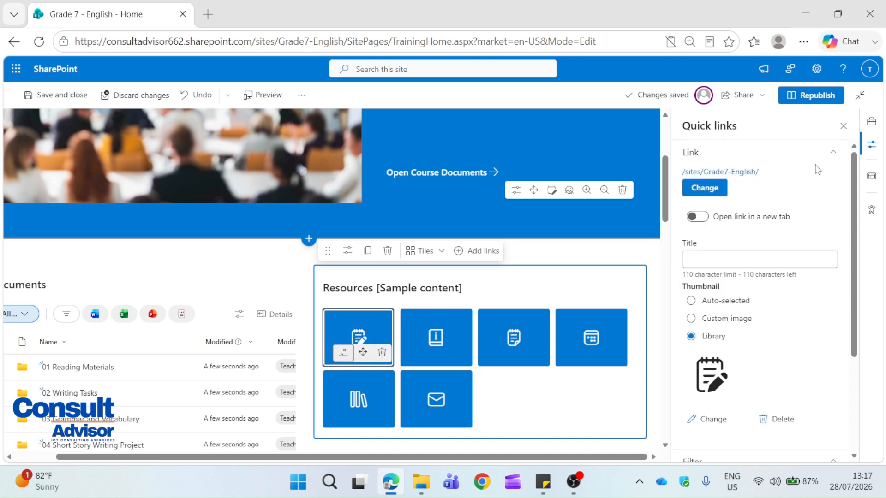
pyautogui.scroll(-1, 757, 276)
pyautogui.scroll(1, 748, 274)
pyautogui.click(725, 265)
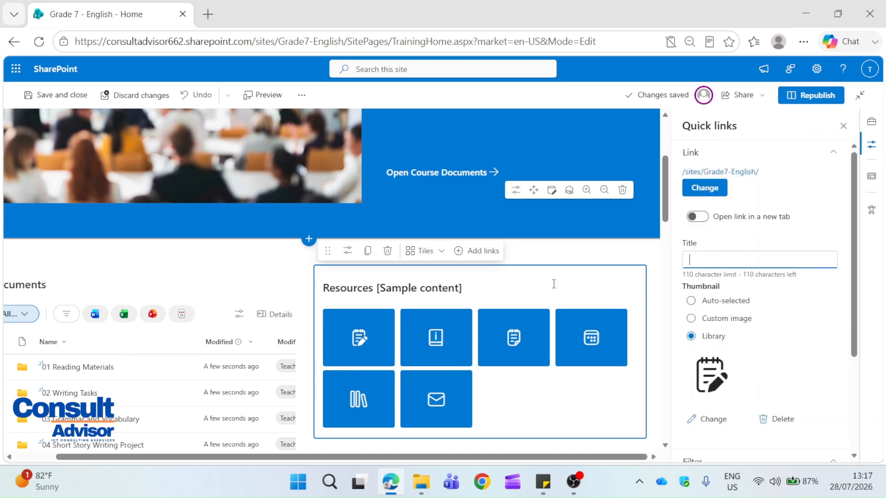
pyautogui.write('Writing Tasks')
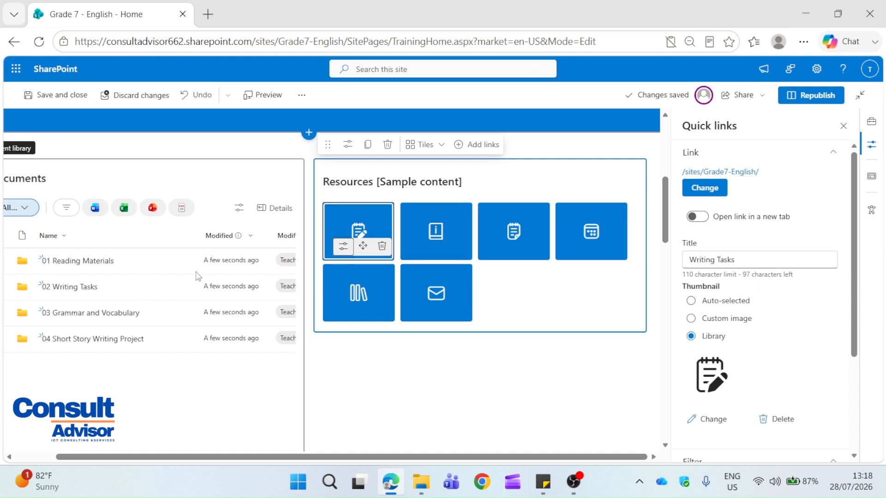
# Step: Copy a sharing link to the 02 Writing Tasks folder in the document library
pyautogui.click(74, 290)
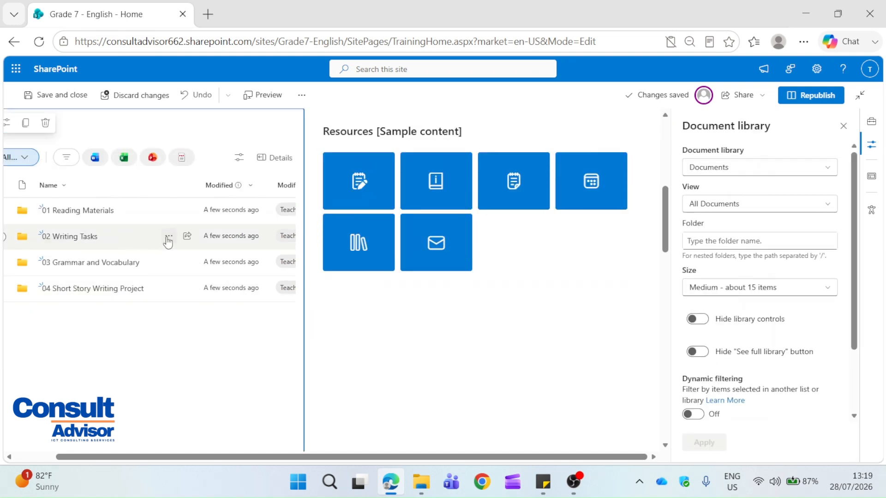
pyautogui.click(168, 240)
pyautogui.click(168, 241)
pyautogui.click(74, 159)
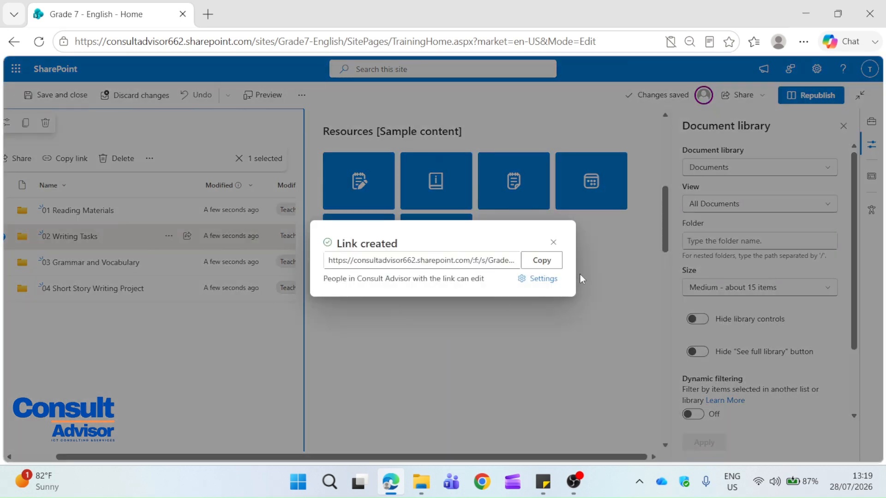
pyautogui.click(554, 260)
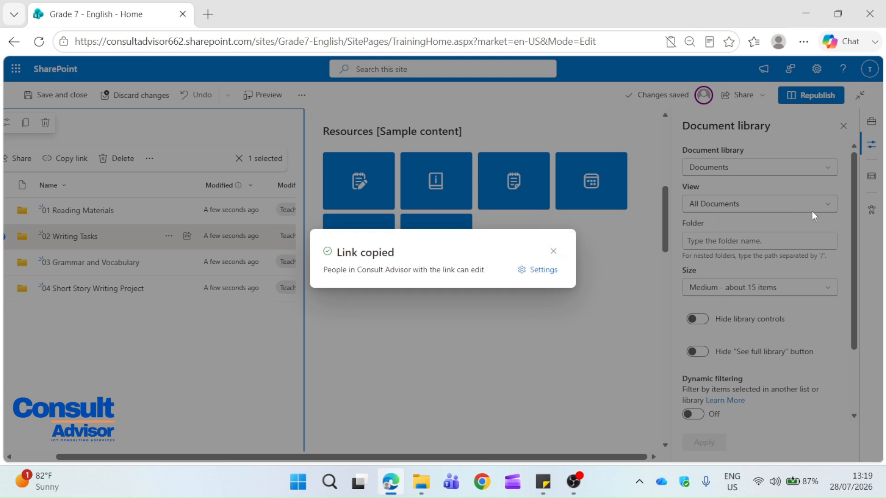
pyautogui.click(553, 251)
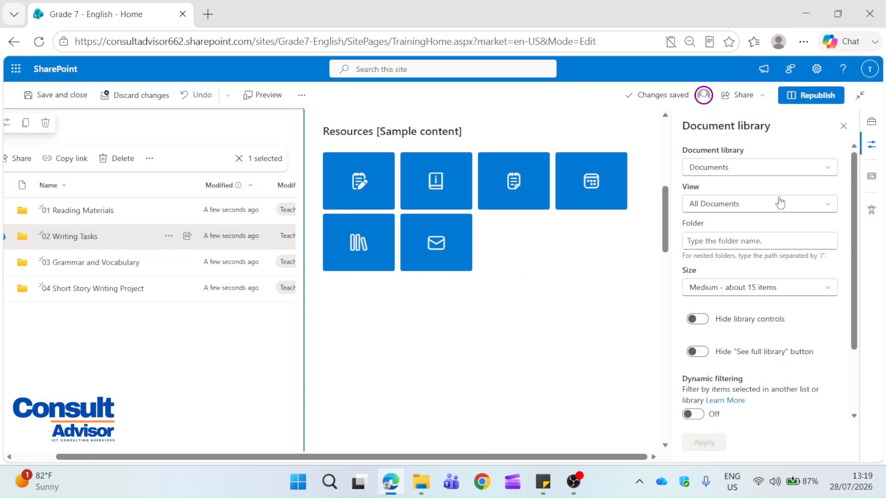
# Step: Change the Writing Tasks tile's link to the copied 02 Writing Tasks folder link
pyautogui.scroll(-1, 781, 201)
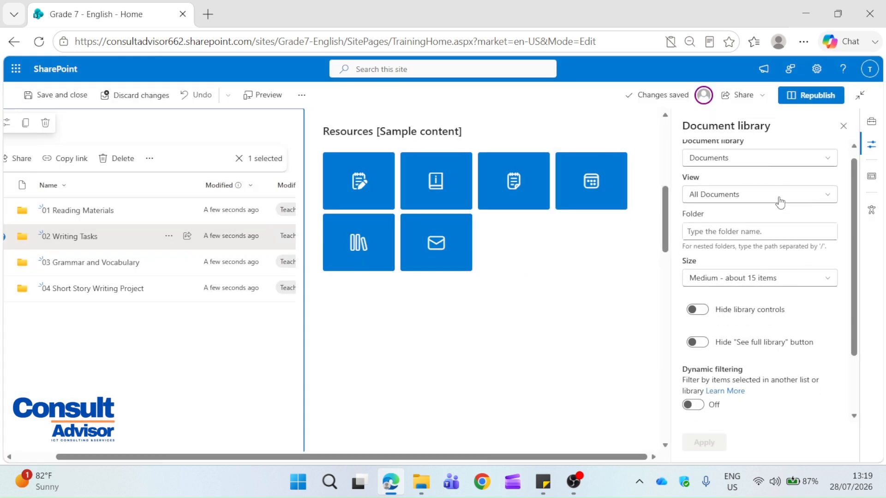
pyautogui.click(389, 189)
pyautogui.scroll(-4, 752, 328)
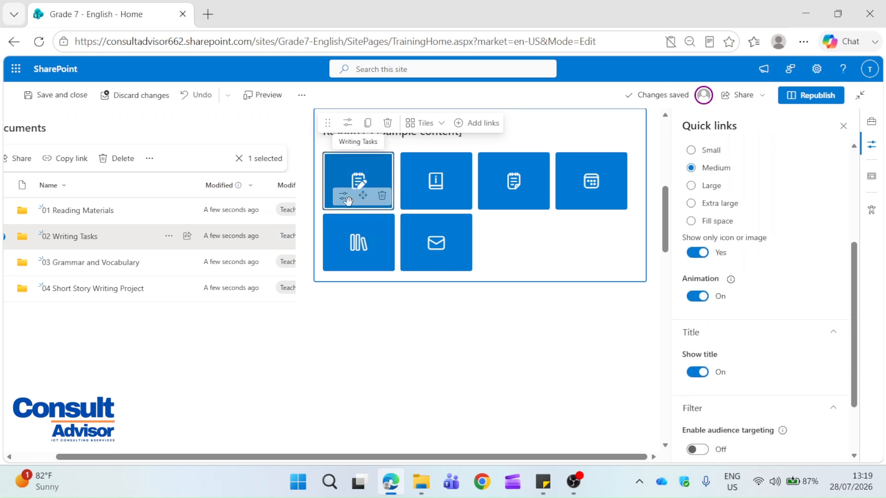
pyautogui.click(344, 198)
pyautogui.scroll(3, 738, 301)
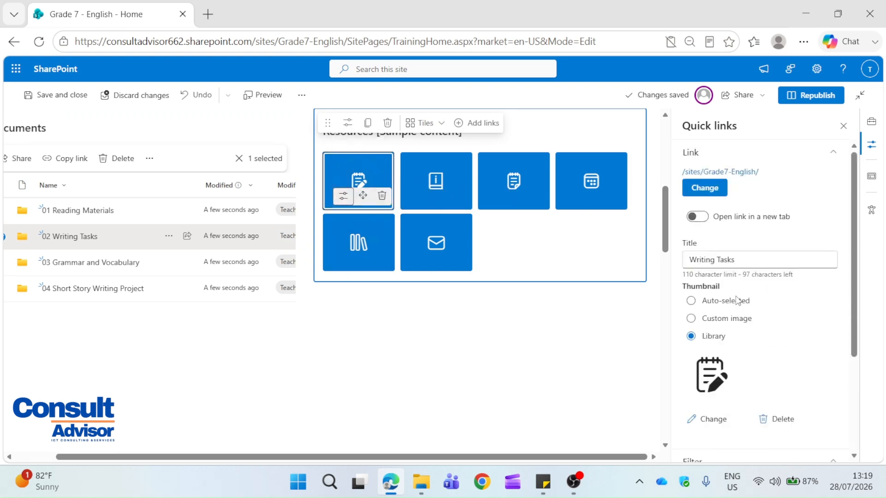
pyautogui.click(704, 188)
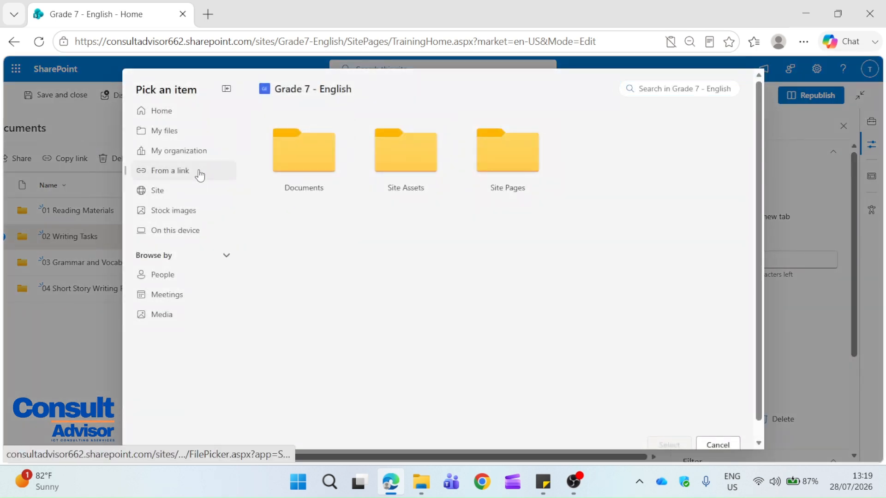
pyautogui.click(198, 174)
pyautogui.click(283, 157)
pyautogui.hotkey('ctrl', 'v')
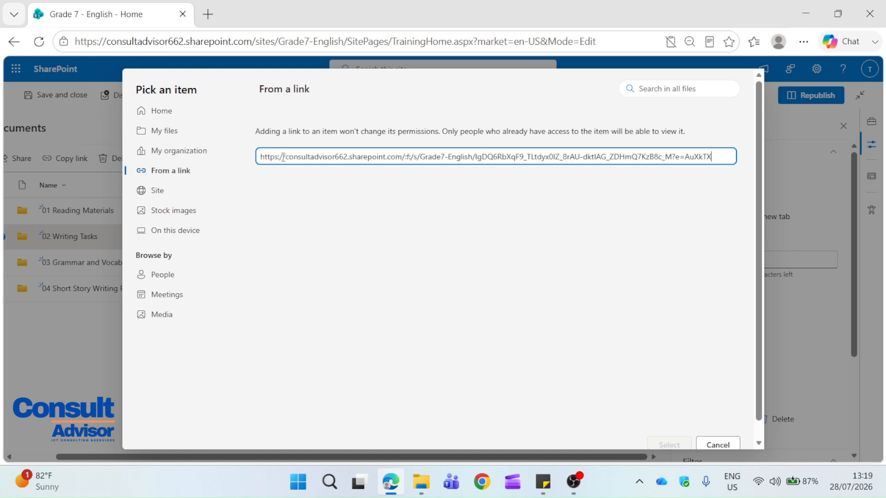
pyautogui.scroll(-1, 321, 252)
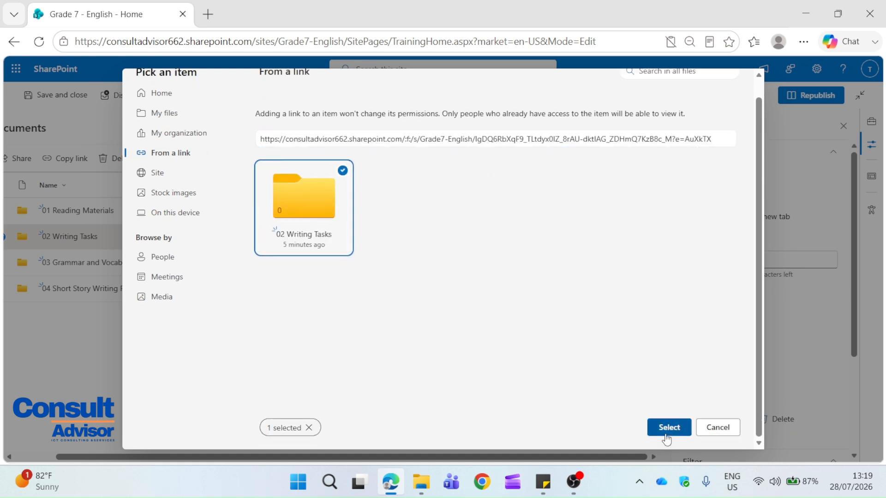
pyautogui.click(664, 431)
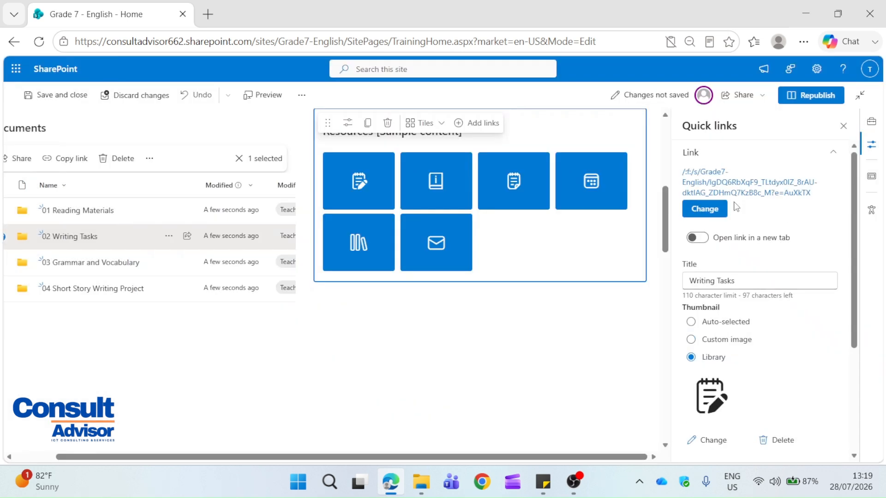
# Step: Remove "[Sample content]" from the quick links heading so it reads Resources
pyautogui.click(630, 368)
pyautogui.scroll(2, 364, 249)
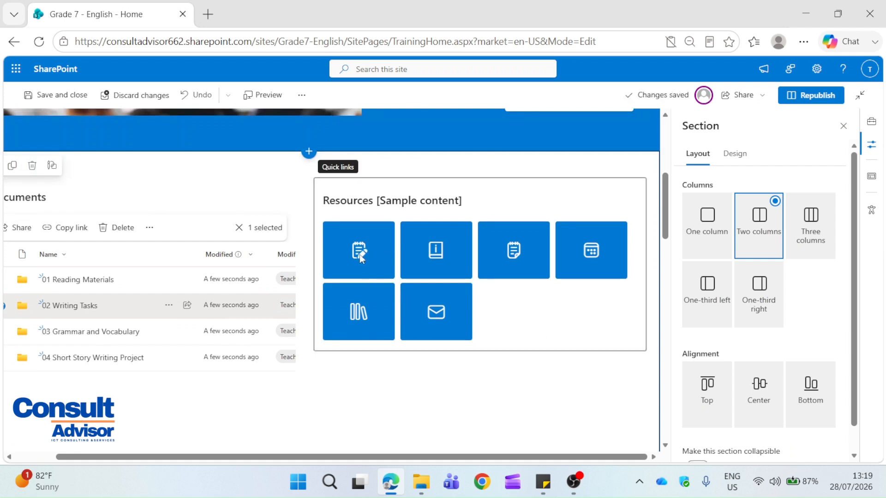
pyautogui.click(359, 254)
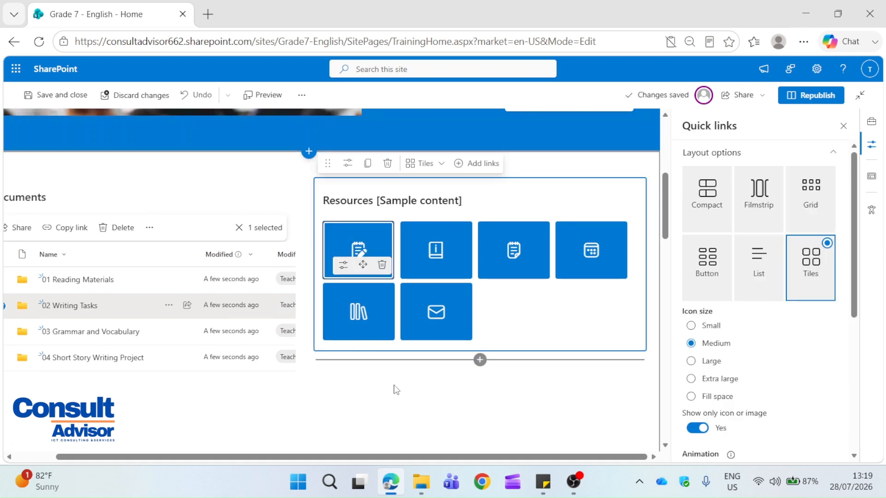
pyautogui.click(396, 390)
pyautogui.click(872, 144)
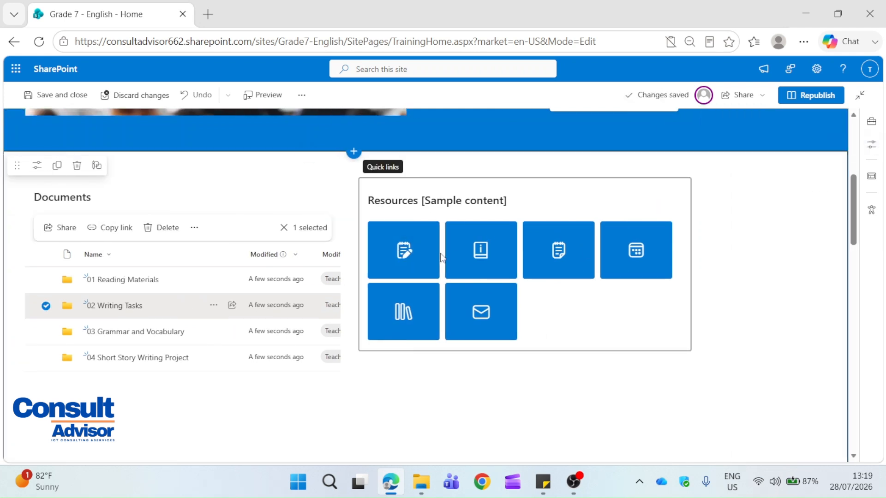
pyautogui.click(412, 250)
pyautogui.click(399, 243)
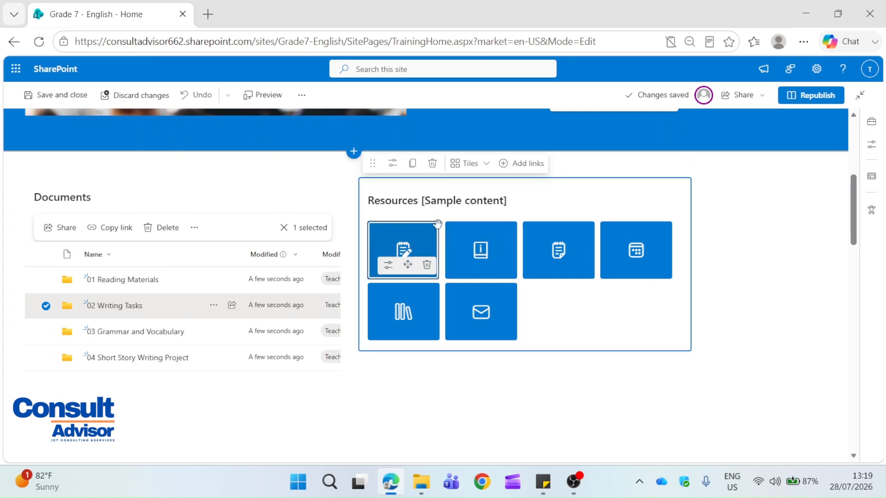
pyautogui.click(464, 202)
pyautogui.moveTo(508, 201); pyautogui.dragTo(422, 202)
pyautogui.press('BackSpace')
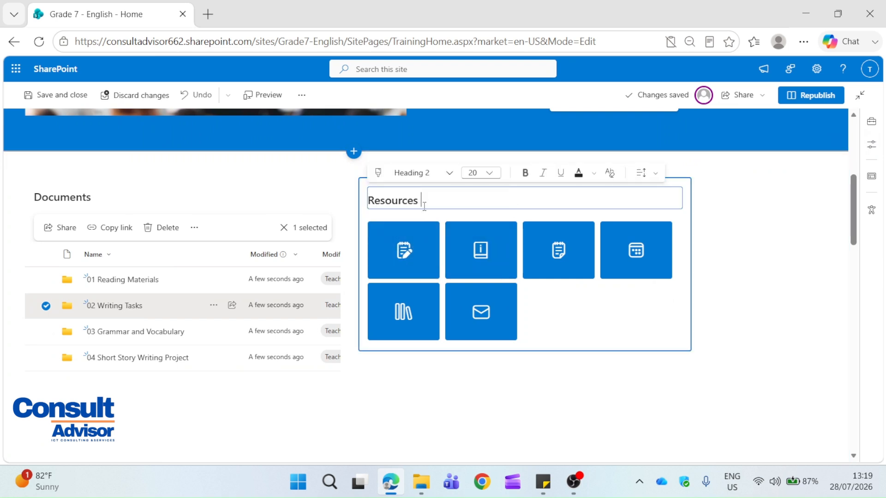
pyautogui.click(700, 257)
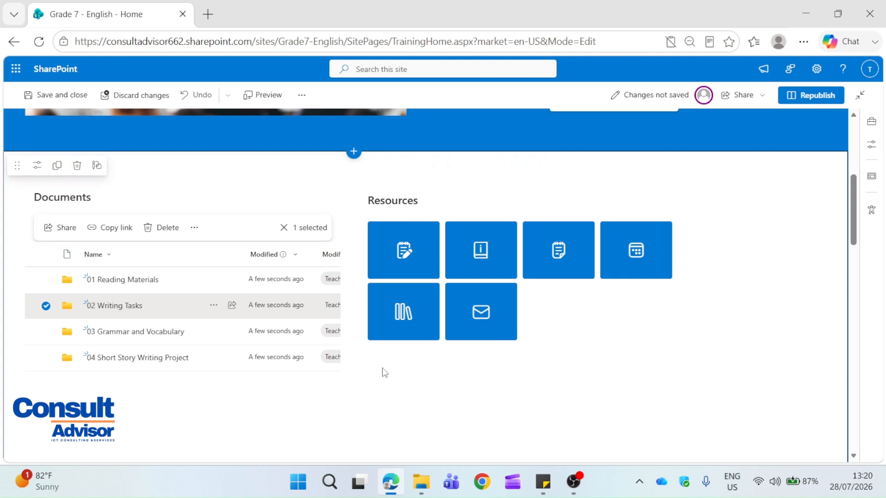
pyautogui.click(398, 254)
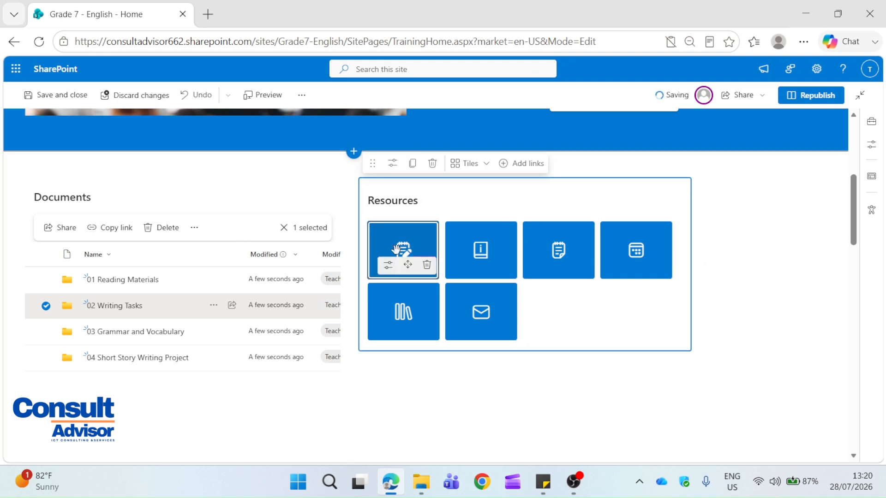
pyautogui.click(516, 166)
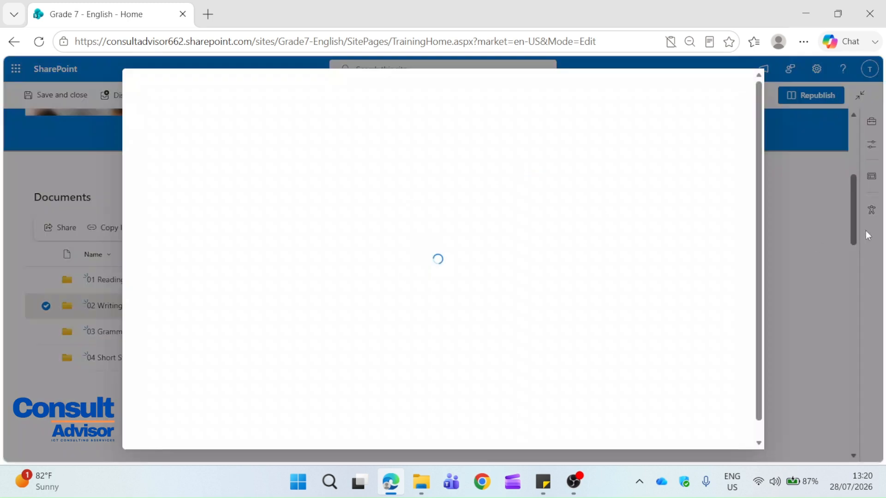
pyautogui.click(866, 230)
# Step: Switch the Upcoming events web part's layout to Filmstrip
pyautogui.scroll(-6, 798, 263)
pyautogui.scroll(4, 798, 263)
pyautogui.scroll(3, 800, 267)
pyautogui.scroll(-6, 801, 267)
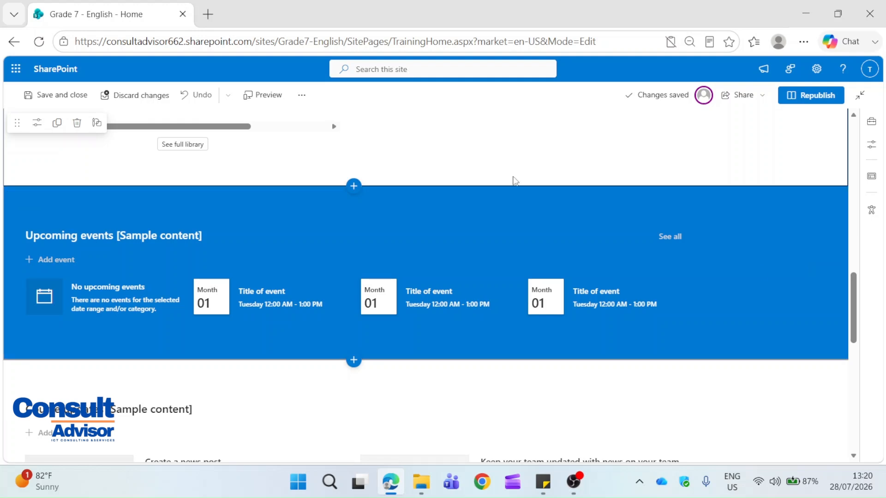
pyautogui.click(116, 292)
pyautogui.click(51, 199)
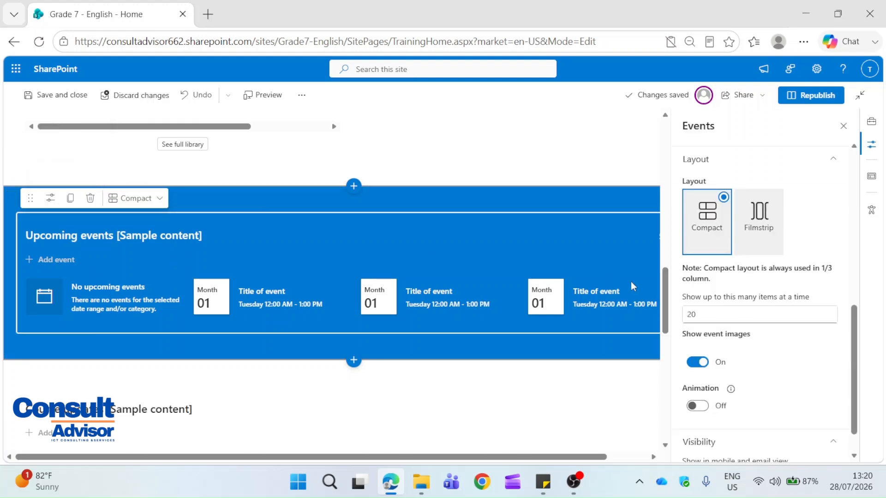
pyautogui.scroll(-2, 605, 273)
pyautogui.scroll(-1, 725, 344)
pyautogui.click(136, 125)
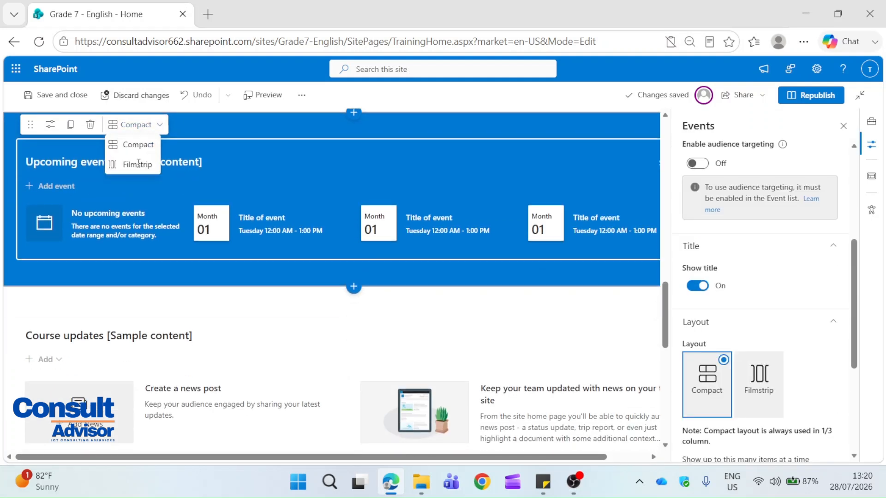
pyautogui.click(133, 165)
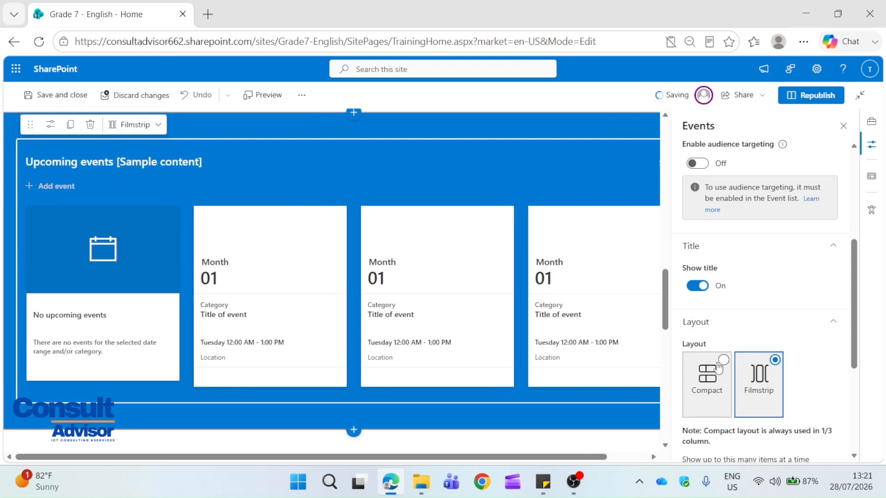
# Step: Remove "[Sample content]" from the events heading so it reads Upcoming events
pyautogui.scroll(-4, 719, 369)
pyautogui.click(700, 369)
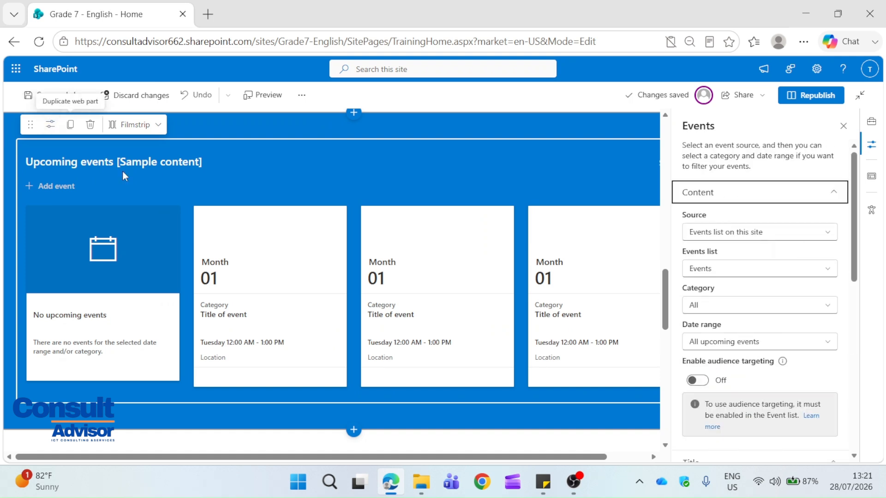
pyautogui.click(202, 162)
pyautogui.moveTo(202, 162); pyautogui.dragTo(124, 166)
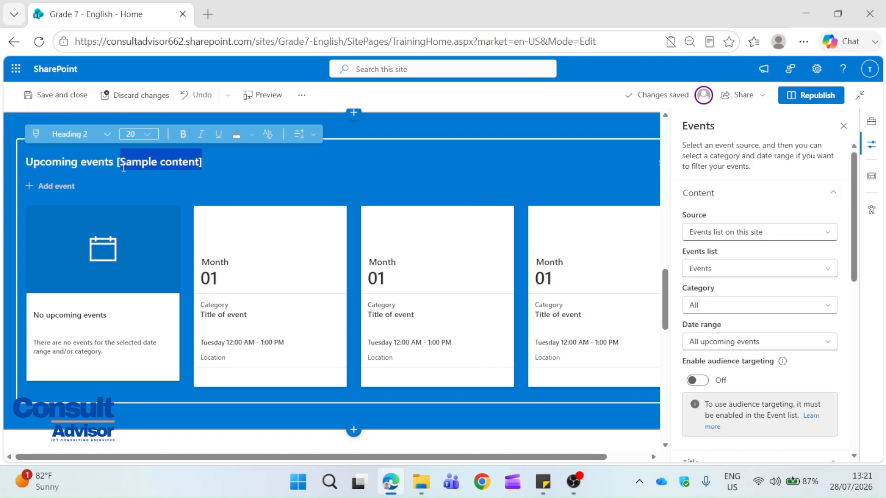
pyautogui.press('BackSpace')
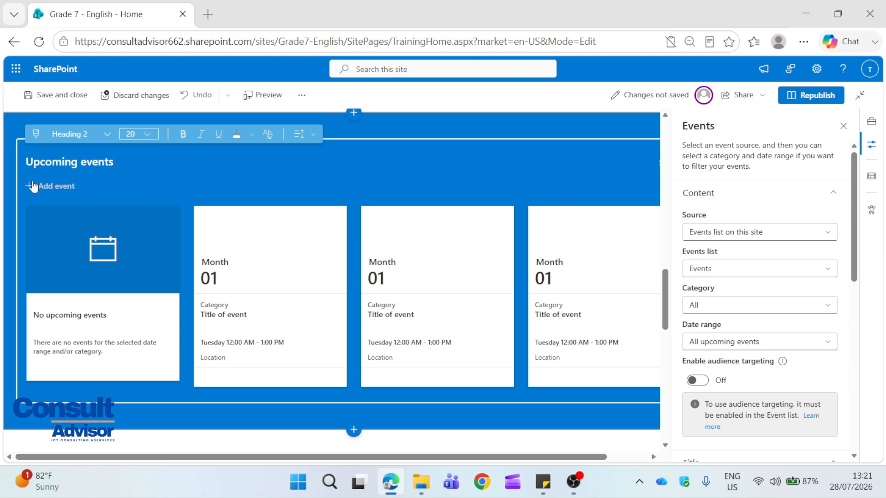
pyautogui.click(131, 183)
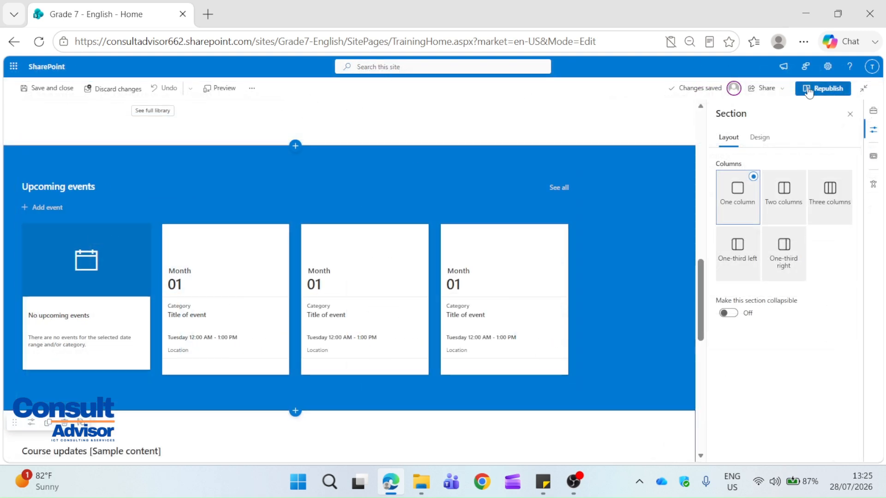
# Step: Republish the home page
pyautogui.click(808, 91)
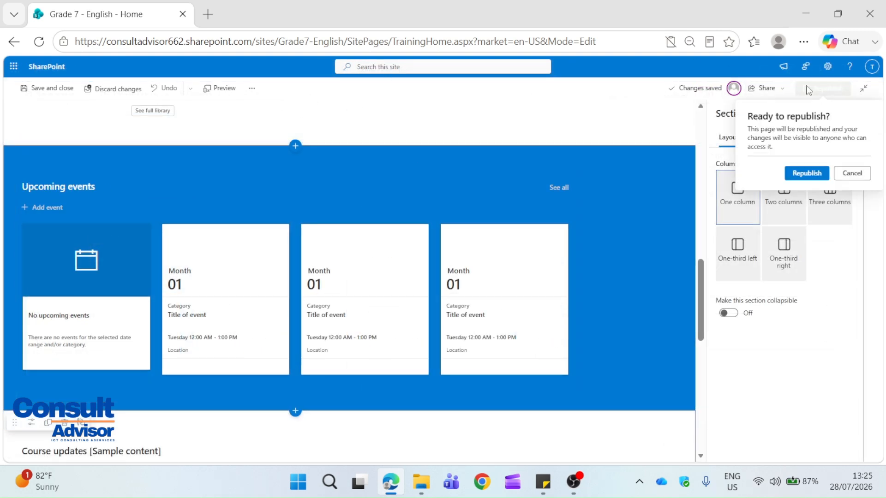
pyautogui.hotkey('ctrl', '0')
pyautogui.click(768, 229)
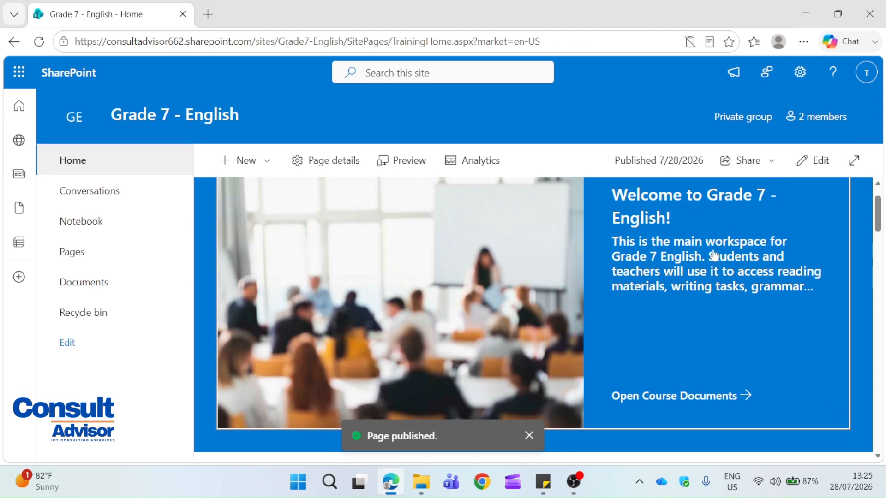
# Step: Test the Writing Tasks quick link by opening its folder, then go back to the home page
pyautogui.scroll(-5, 714, 267)
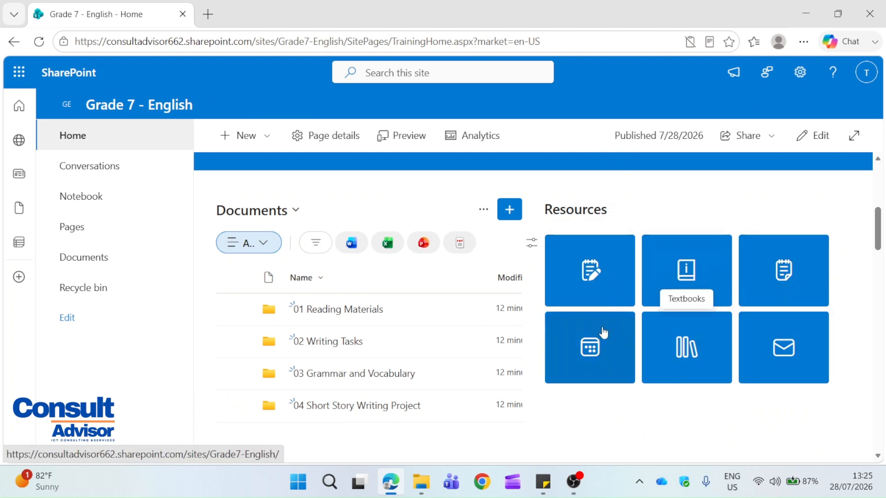
pyautogui.click(587, 293)
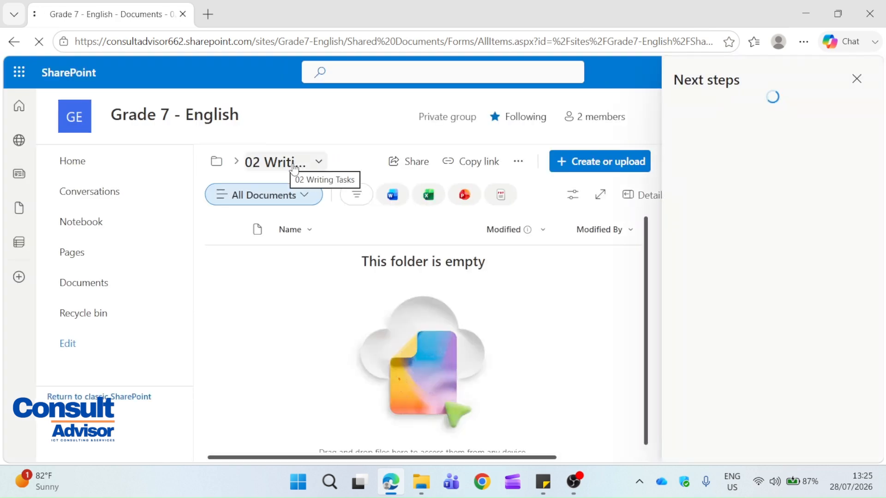
pyautogui.click(293, 166)
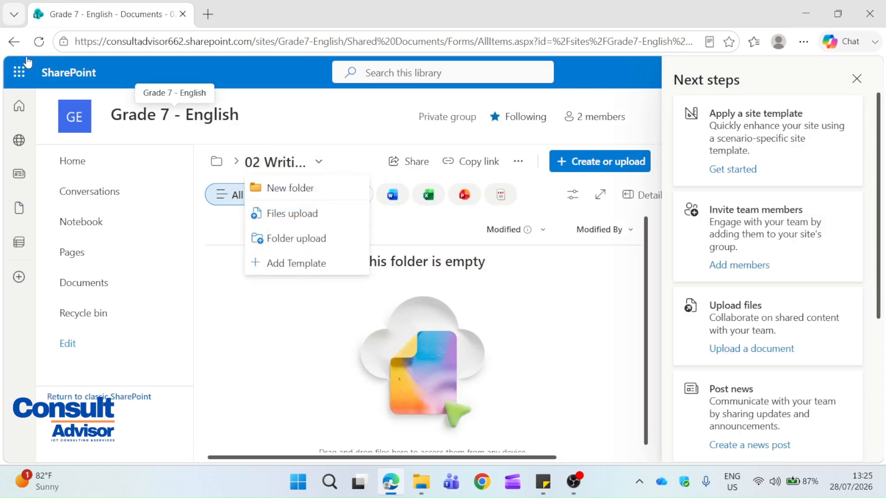
pyautogui.click(14, 43)
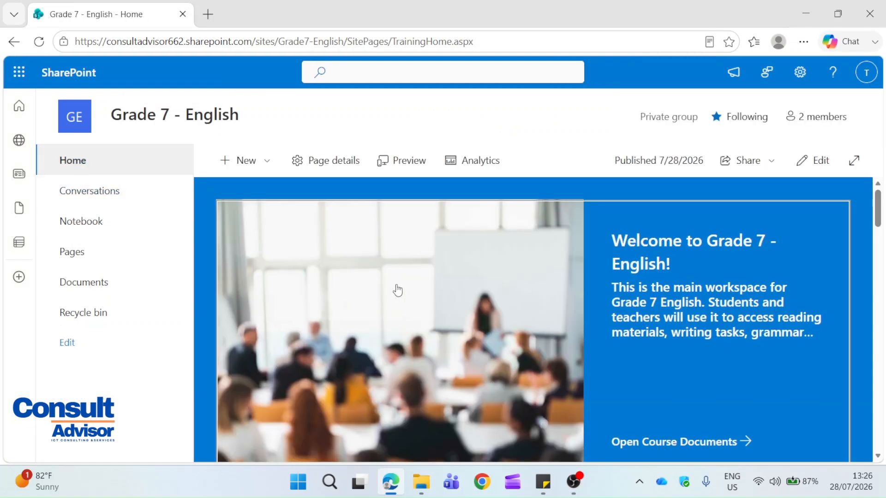
# Step: Open the full events list and create a new event titled Vocabulary Quiz on Unit 1
pyautogui.scroll(-8, 396, 290)
pyautogui.scroll(-8, 397, 290)
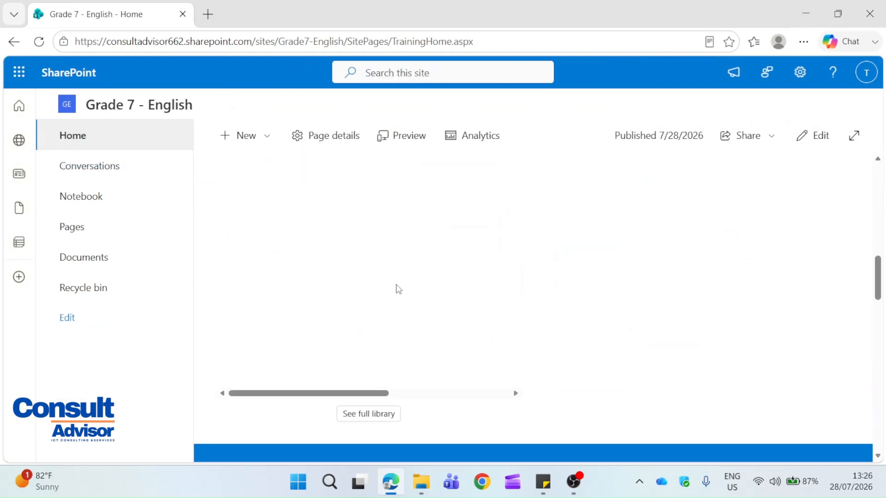
pyautogui.scroll(-1, 341, 294)
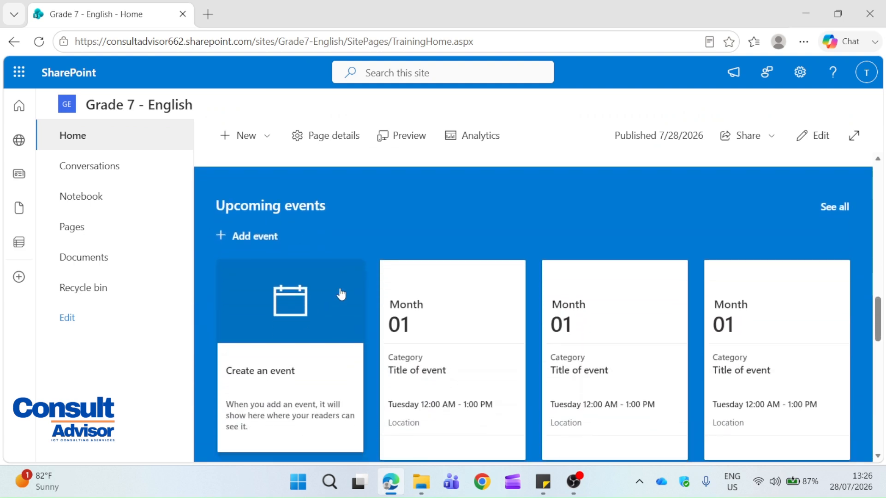
pyautogui.scroll(1, 340, 295)
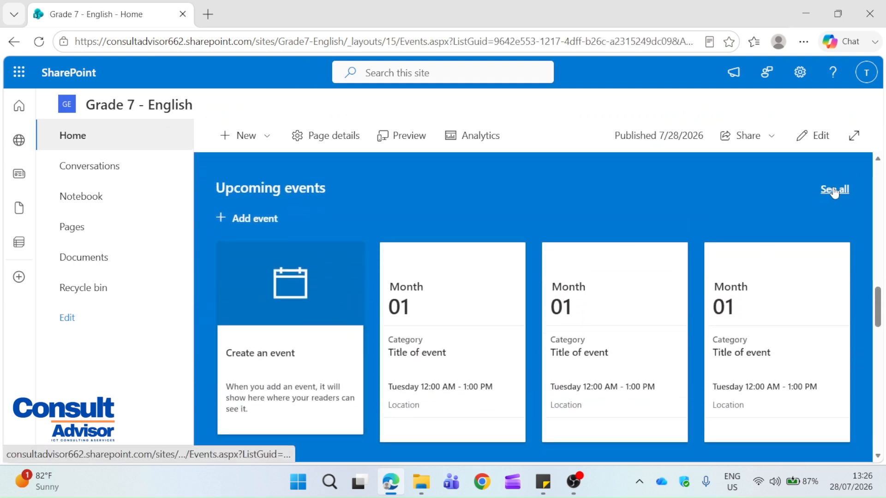
pyautogui.click(834, 190)
pyautogui.scroll(-2, 581, 335)
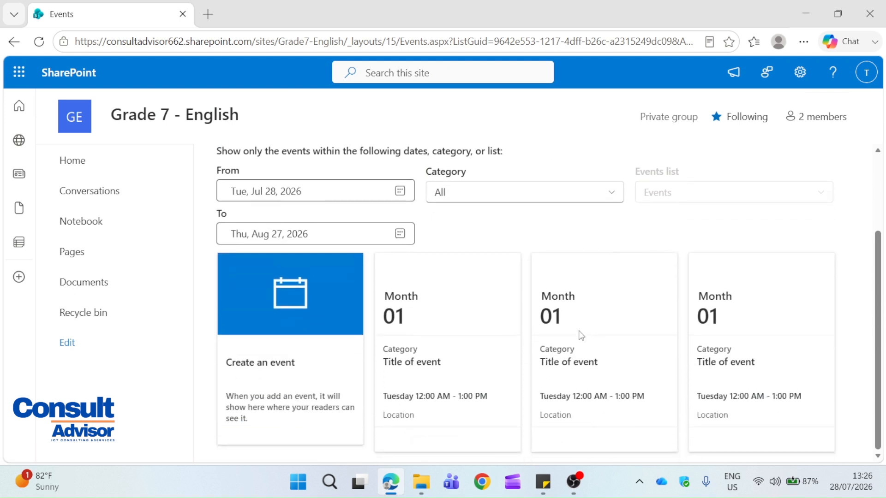
pyautogui.click(355, 197)
pyautogui.click(560, 258)
pyautogui.click(279, 418)
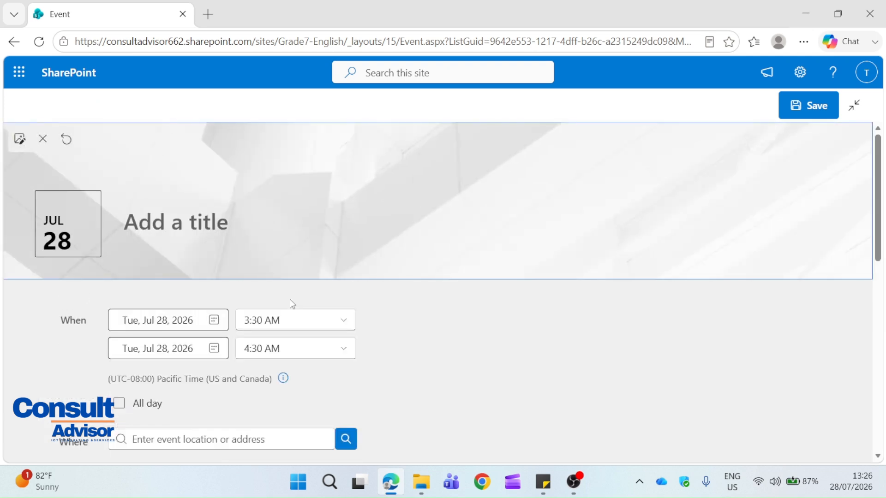
pyautogui.write('Vocabulary Qui')
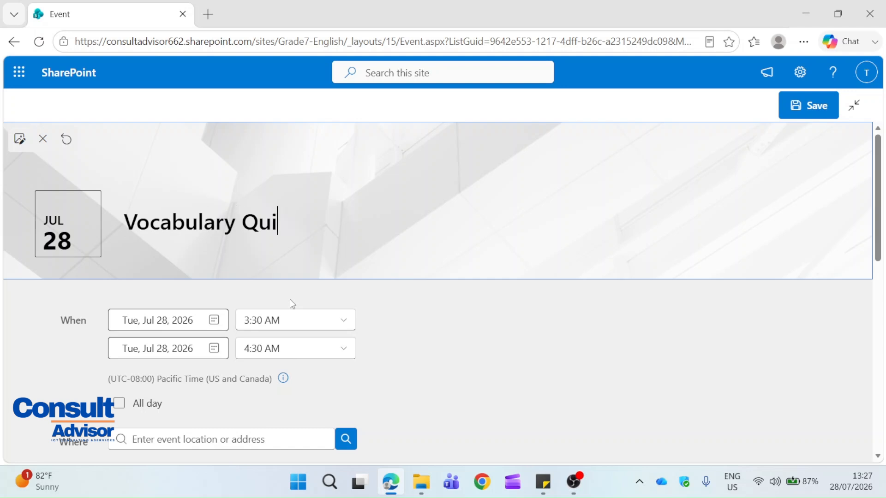
pyautogui.write('z on Unit 1')
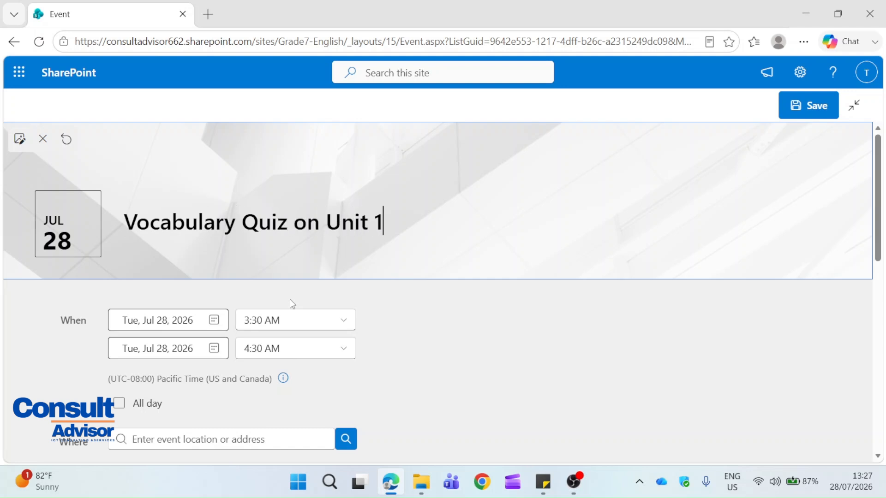
# Step: Schedule the event for Wed, Jul 29, 2026 starting at 11:00 AM
pyautogui.click(207, 324)
pyautogui.click(185, 276)
pyautogui.click(335, 329)
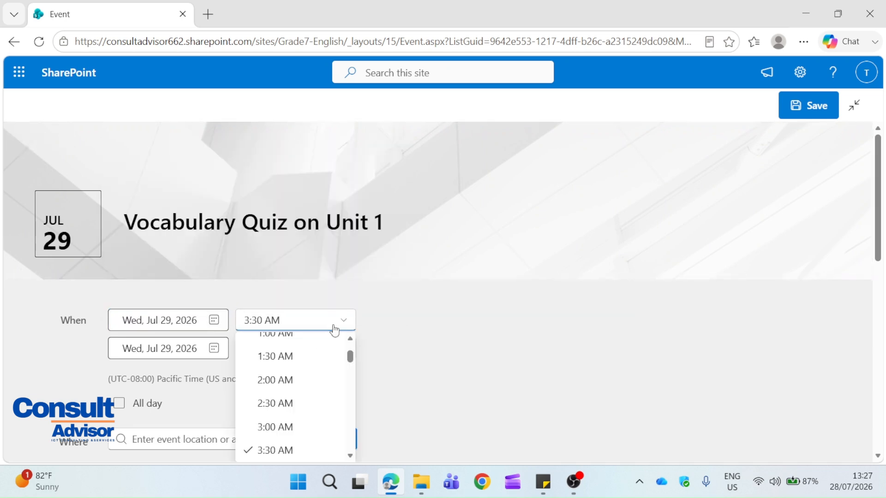
pyautogui.scroll(-10, 263, 410)
pyautogui.click(274, 387)
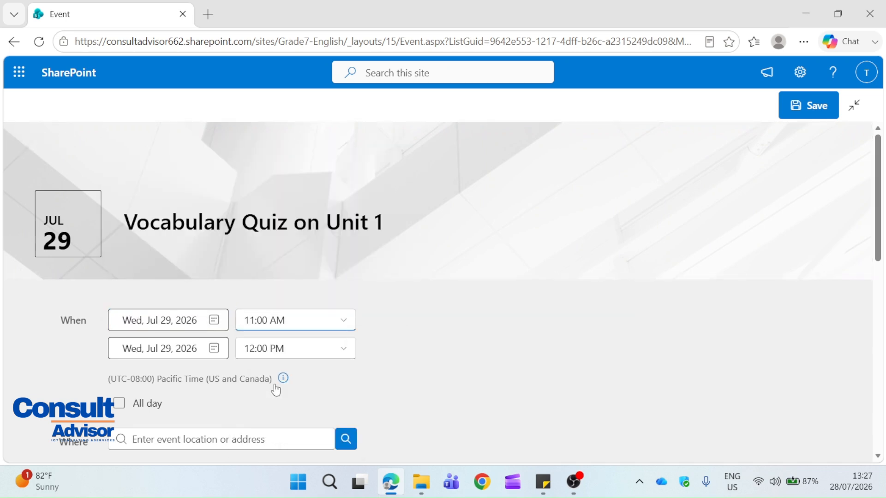
pyautogui.click(214, 350)
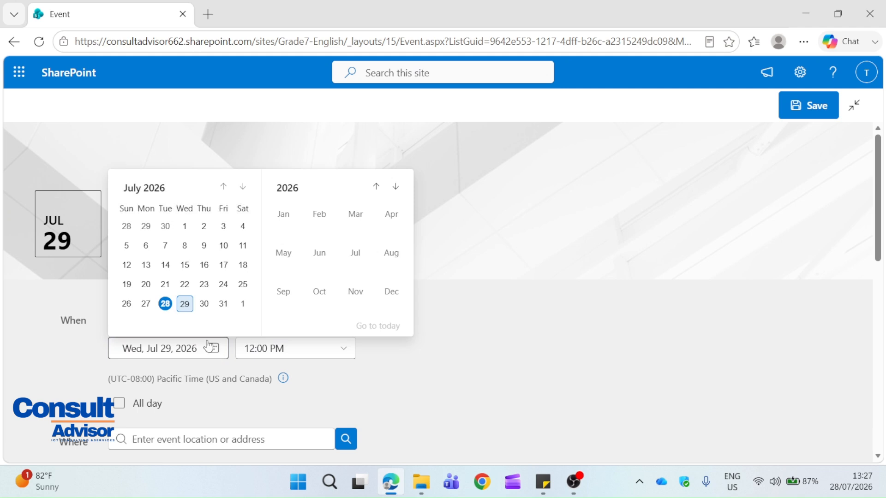
pyautogui.click(249, 350)
pyautogui.scroll(-2, 291, 405)
pyautogui.click(369, 371)
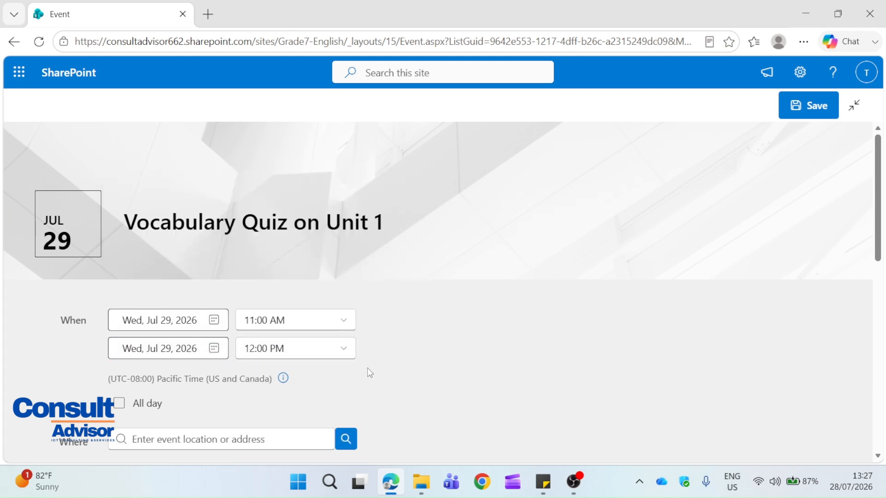
# Step: Set the event location to English Classroom and its category to Class
pyautogui.scroll(-2, 367, 367)
pyautogui.click(266, 363)
pyautogui.write('En')
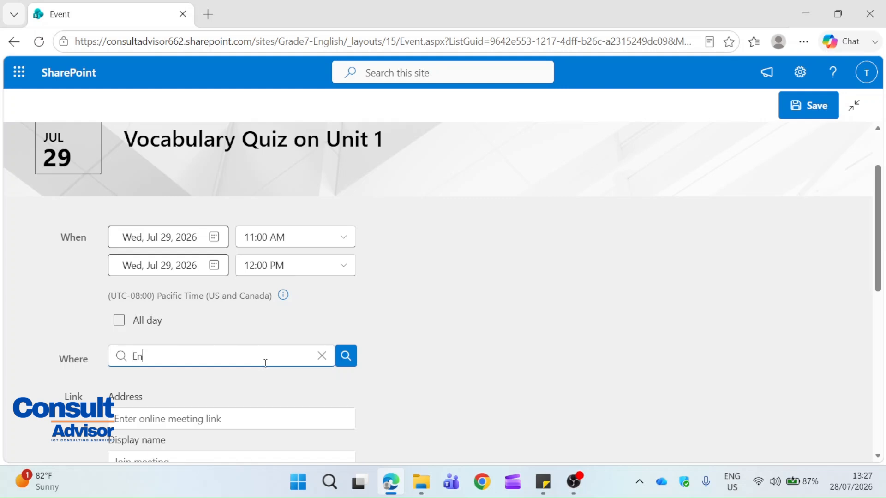
pyautogui.write('glish Classroom')
pyautogui.scroll(-2, 85, 286)
pyautogui.scroll(-2, 156, 344)
pyautogui.click(345, 318)
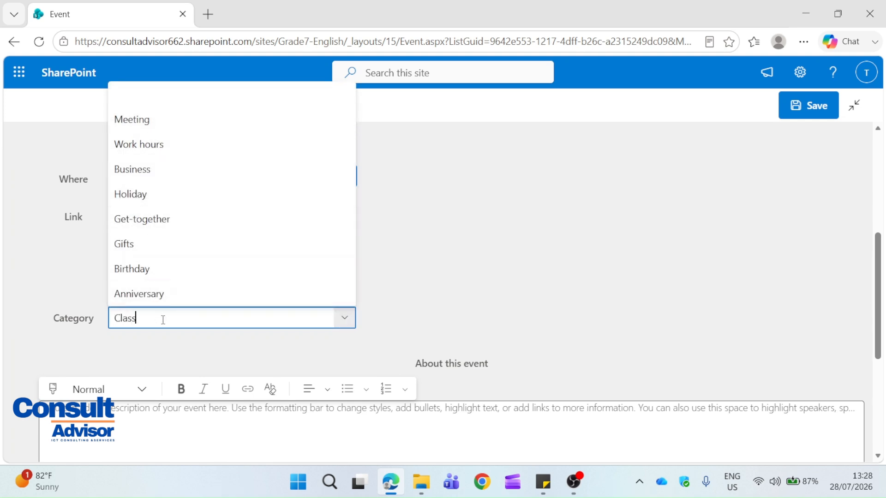
pyautogui.click(334, 366)
# Step: Enter the description "Vocabulary Quiz - Unit 1" with a pages line, and save the event
pyautogui.scroll(-3, 334, 366)
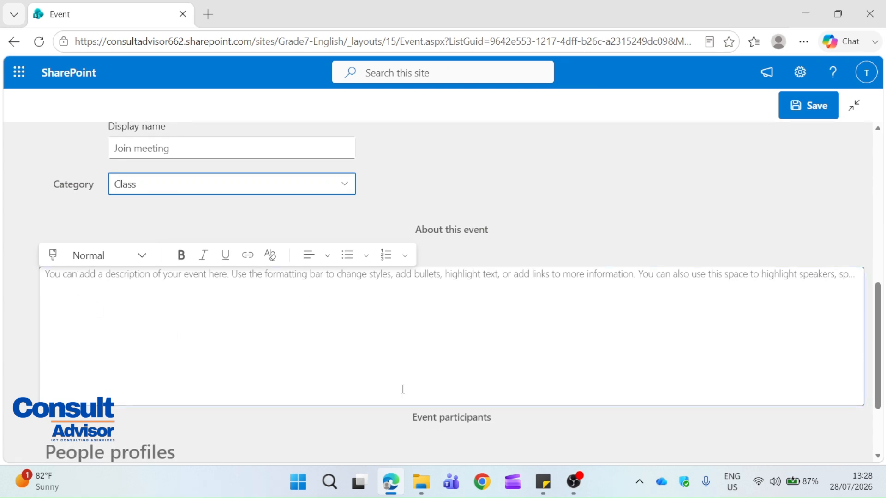
pyautogui.write('Vocabulary Quiz - Unit 1')
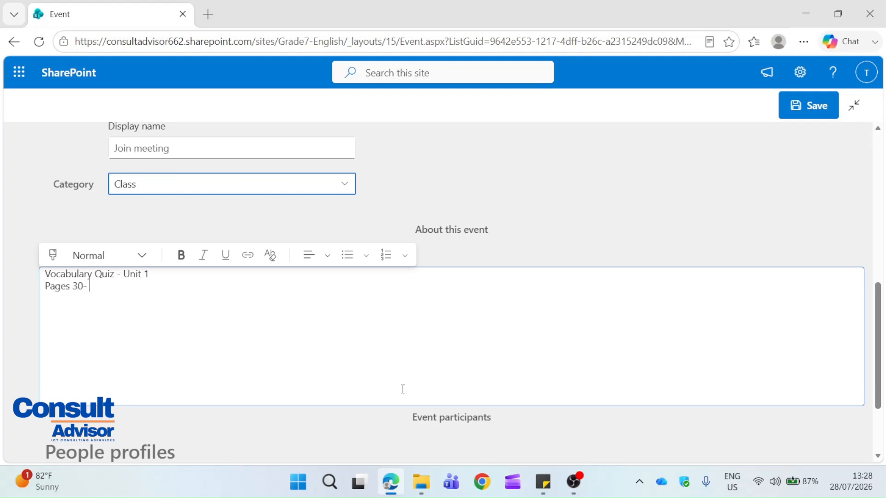
pyautogui.scroll(10, 397, 391)
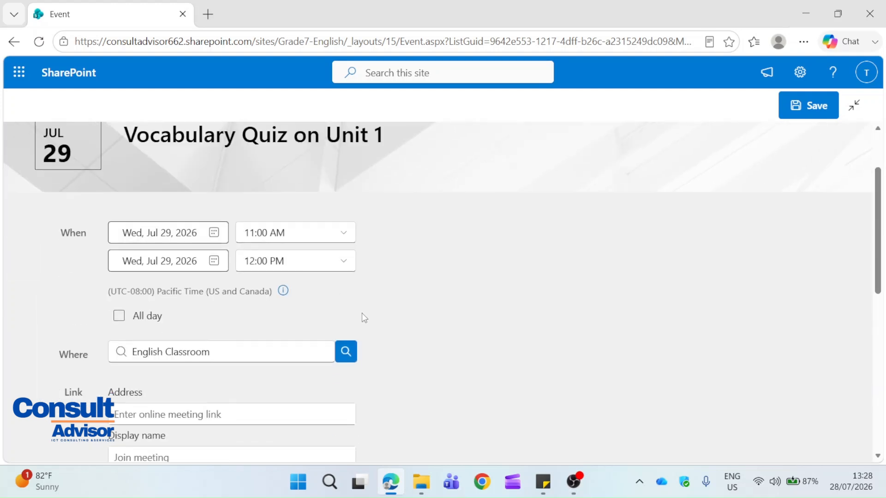
pyautogui.click(801, 113)
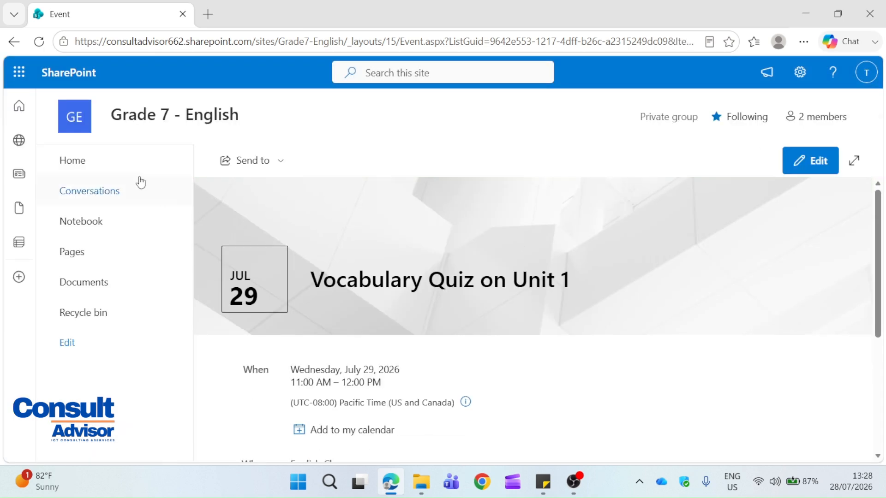
# Step: Return to the site home page and check the Upcoming events section
pyautogui.click(137, 175)
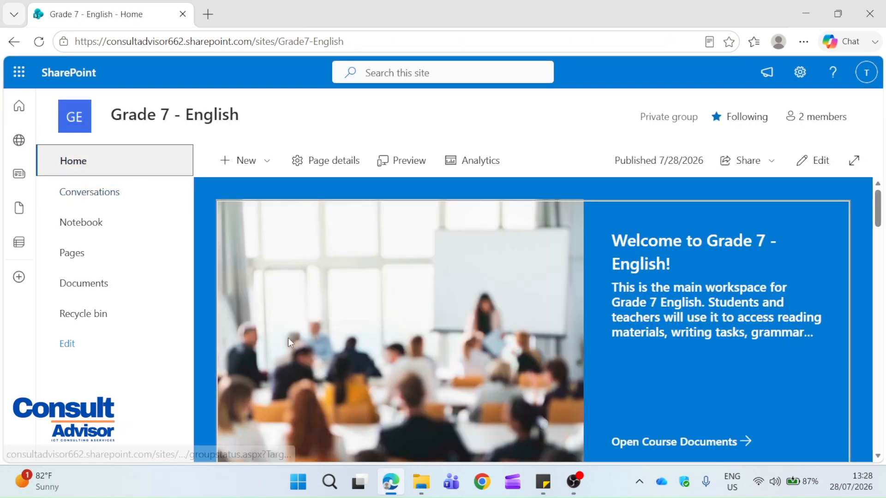
pyautogui.scroll(-10, 289, 341)
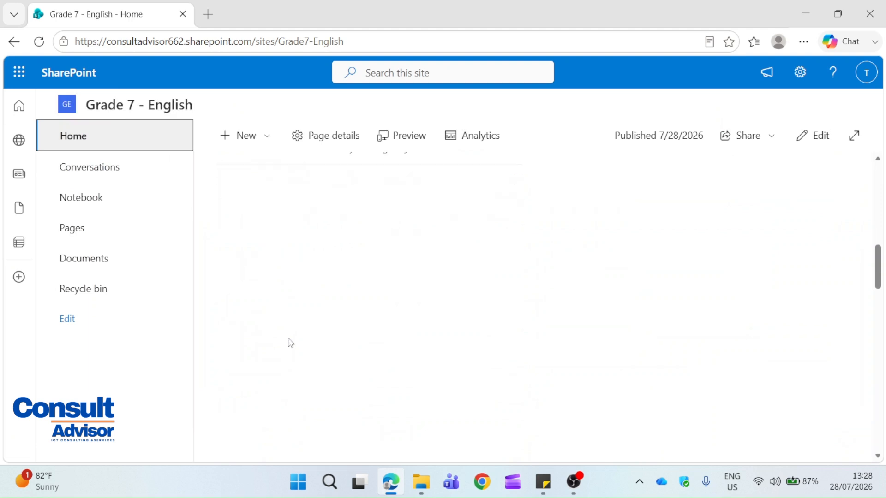
pyautogui.scroll(-5, 290, 342)
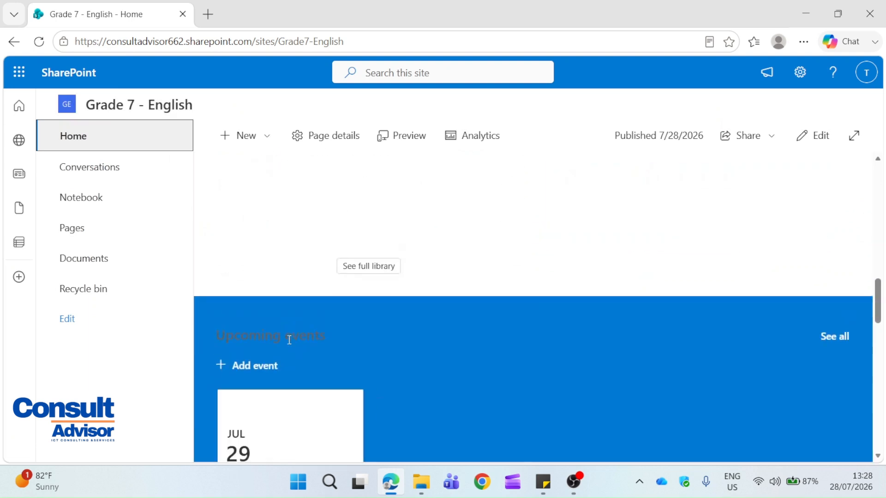
pyautogui.scroll(-2, 289, 341)
pyautogui.scroll(1, 289, 344)
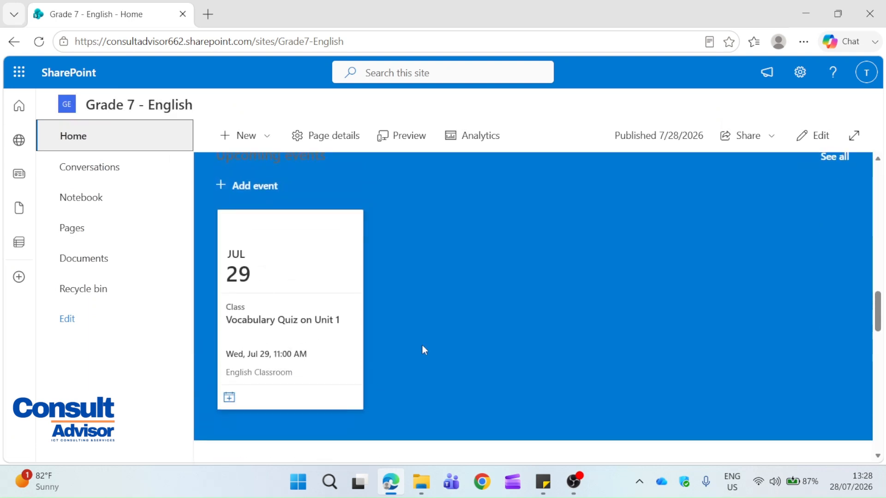
# Step: Open the full Upcoming events list from the home page, review it, and return to the site home
pyautogui.scroll(1, 615, 318)
pyautogui.scroll(-2, 615, 319)
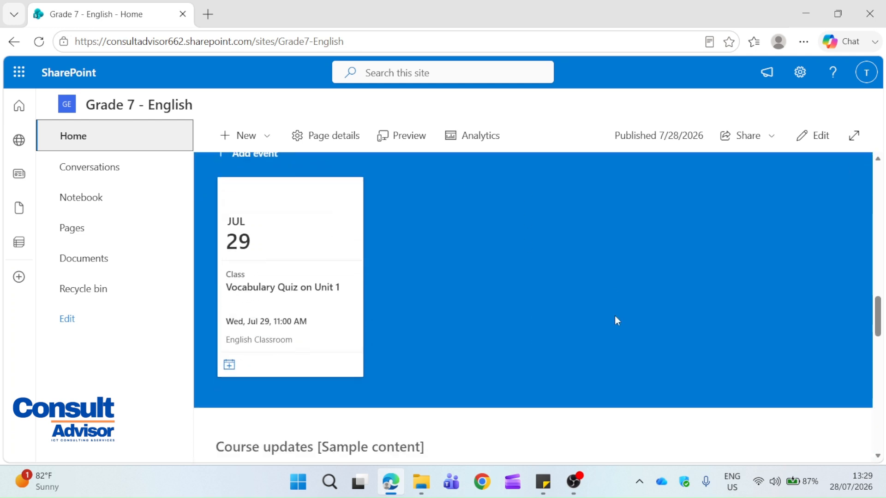
pyautogui.scroll(1, 615, 318)
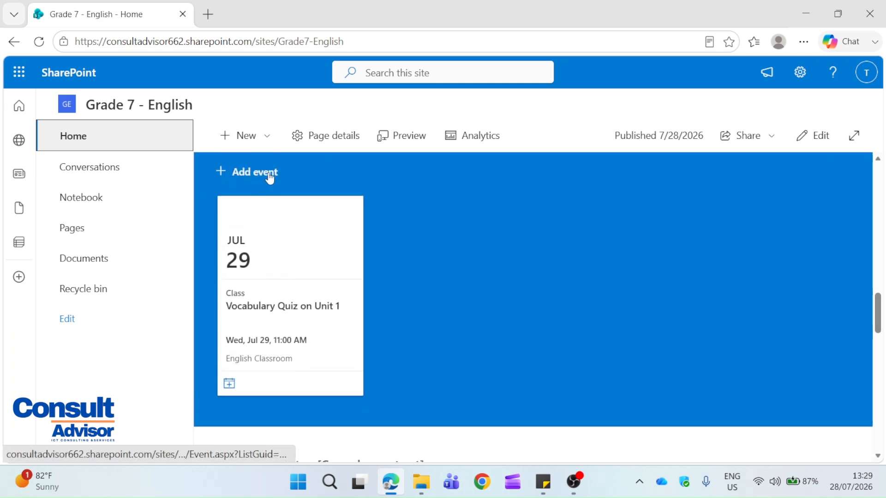
pyautogui.scroll(3, 499, 295)
pyautogui.click(849, 333)
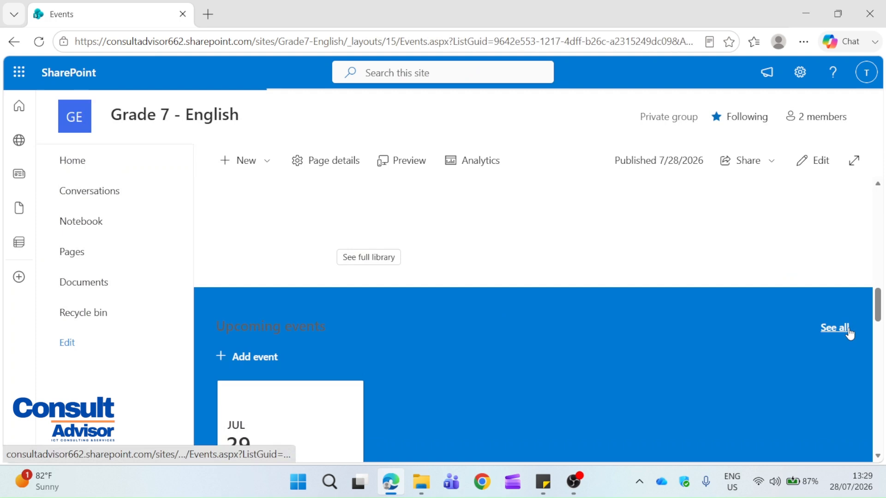
pyautogui.scroll(-1, 647, 307)
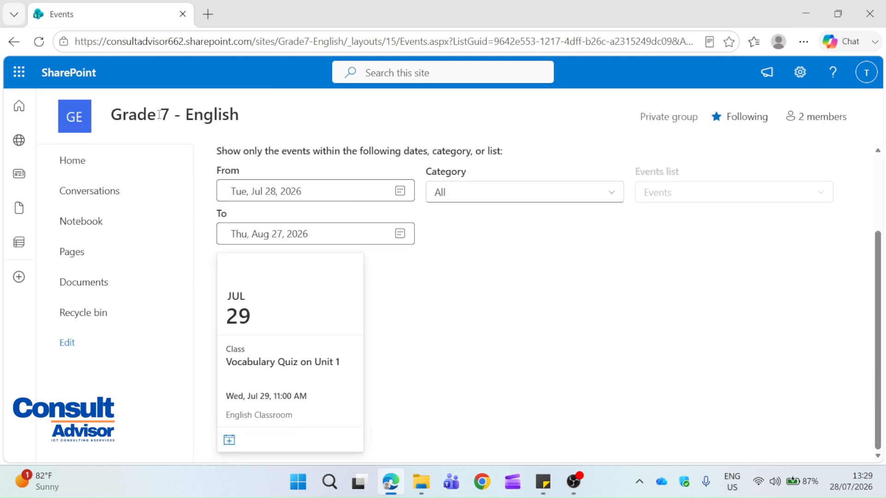
pyautogui.click(145, 157)
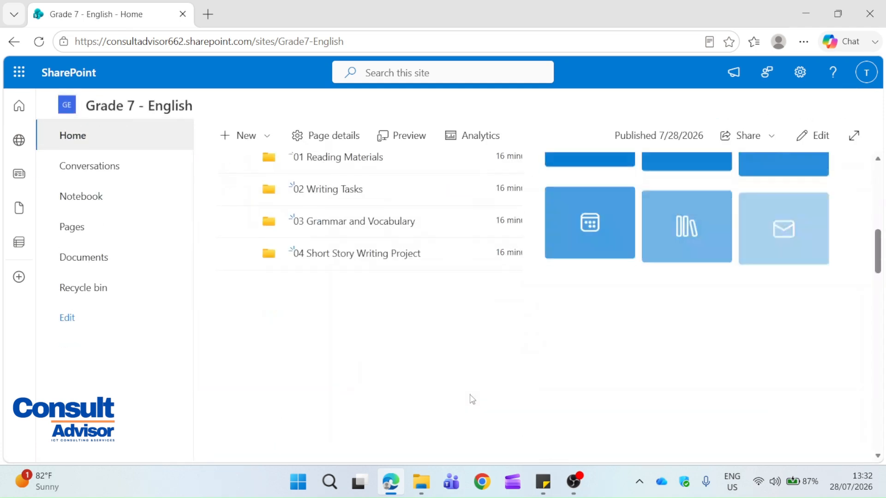
# Step: Retitle the Course updates news section as "Week 2 Updates:" and republish the home page
pyautogui.scroll(-2, 471, 399)
pyautogui.scroll(-5, 472, 399)
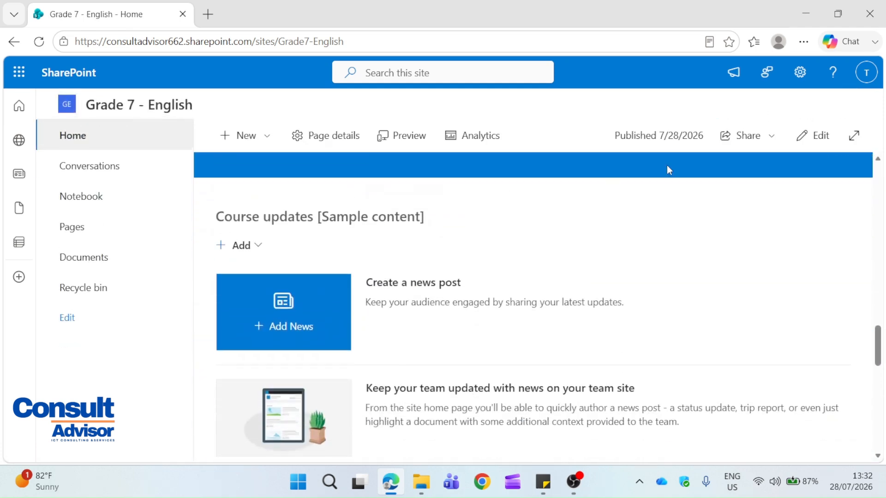
pyautogui.moveTo(431, 204); pyautogui.dragTo(287, 217)
pyautogui.click(436, 241)
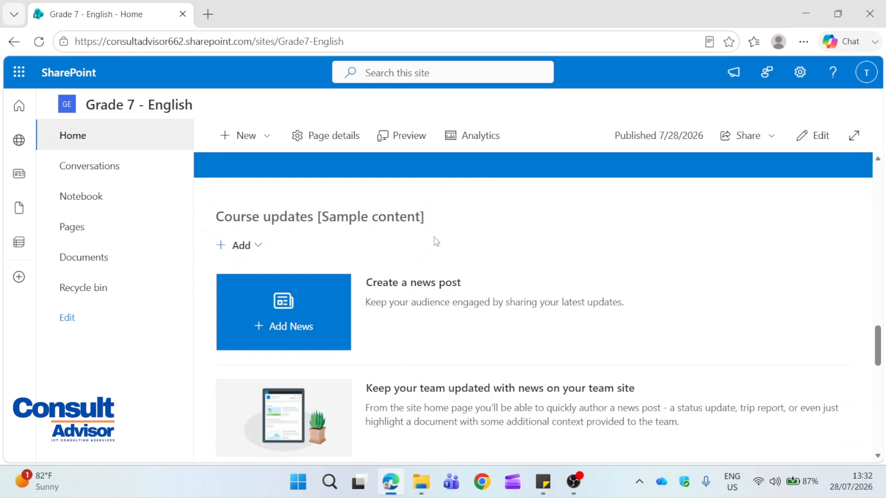
pyautogui.click(806, 135)
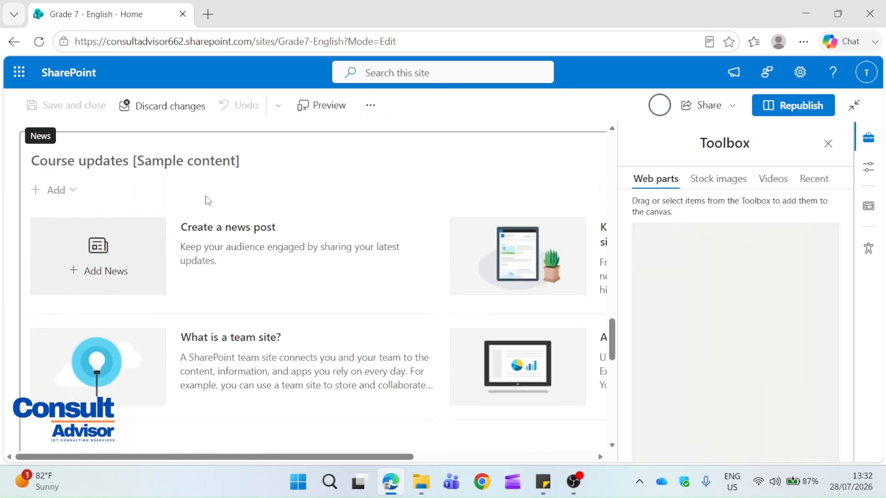
pyautogui.click(208, 201)
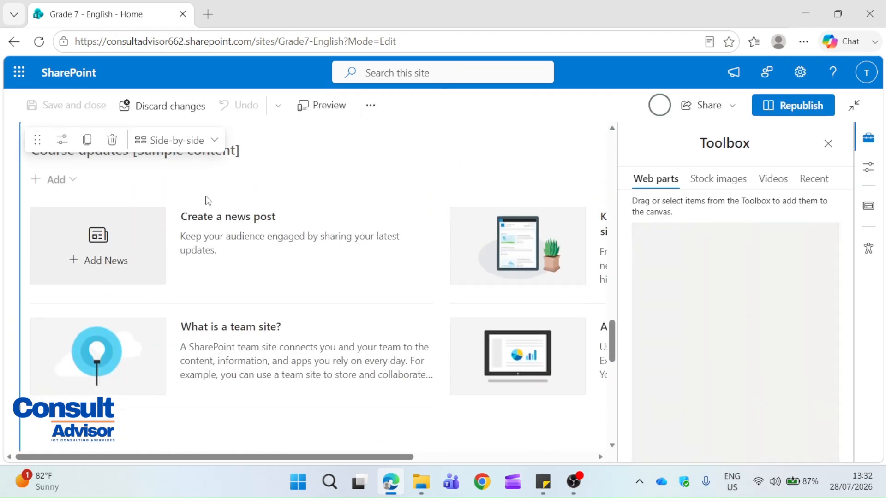
pyautogui.click(65, 149)
pyautogui.scroll(2, 230, 230)
pyautogui.moveTo(243, 256); pyautogui.dragTo(178, 185)
pyautogui.press('BackSpace')
pyautogui.write('Week2 2 Updates:')
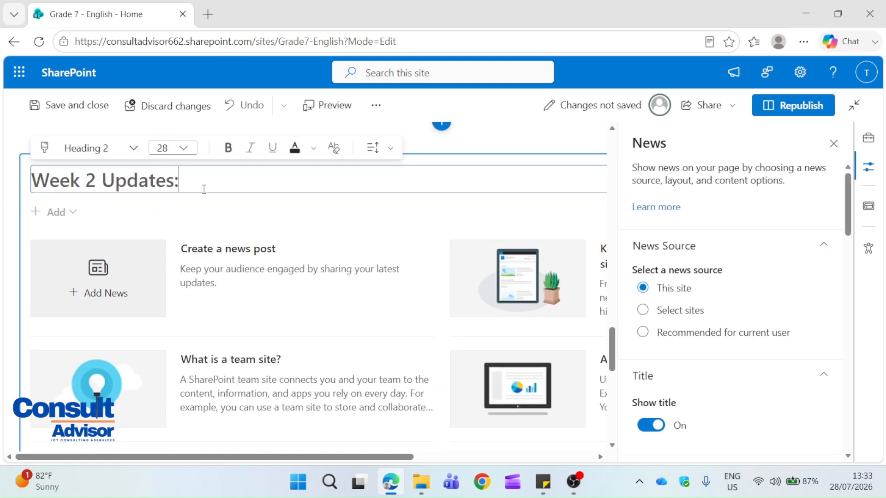
pyautogui.click(231, 222)
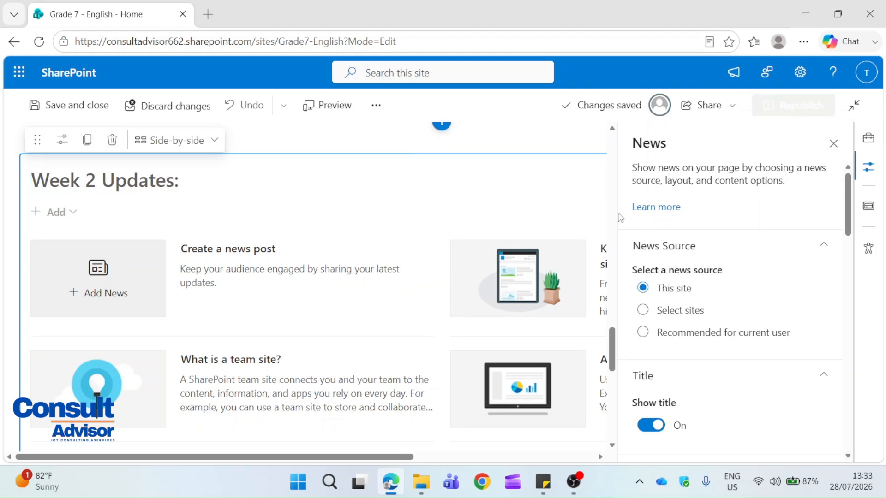
pyautogui.click(771, 231)
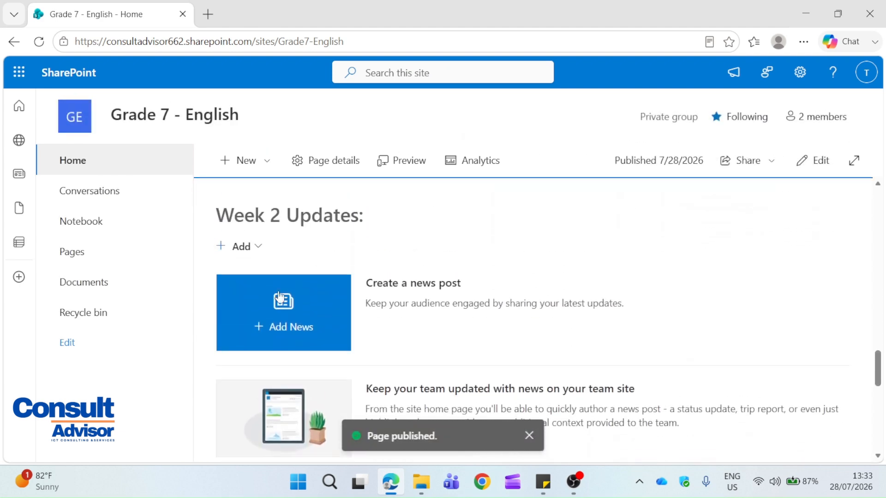
# Step: Add a news post from the Blank template and paste the title "Short Story Planning Begins"
pyautogui.click(276, 319)
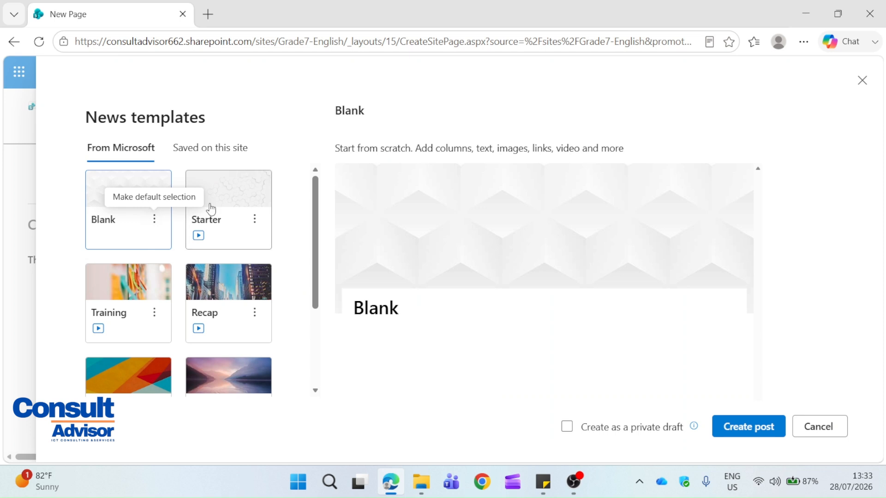
pyautogui.scroll(-3, 137, 306)
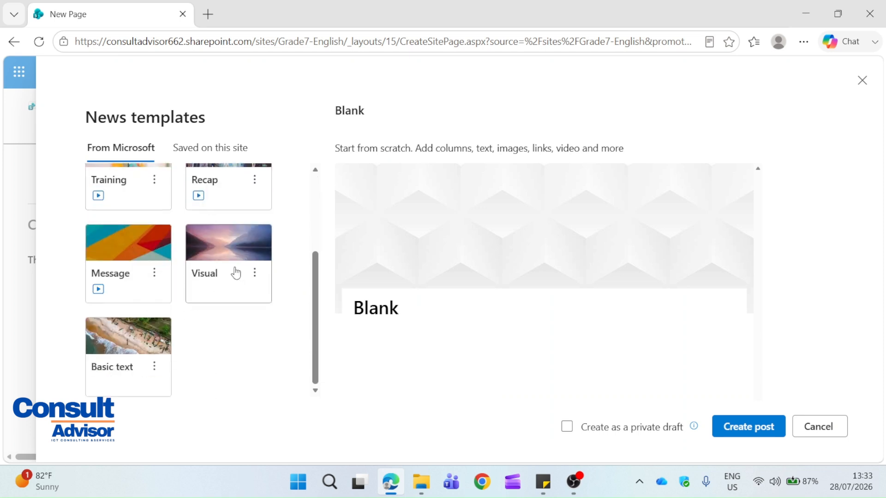
pyautogui.scroll(5, 235, 273)
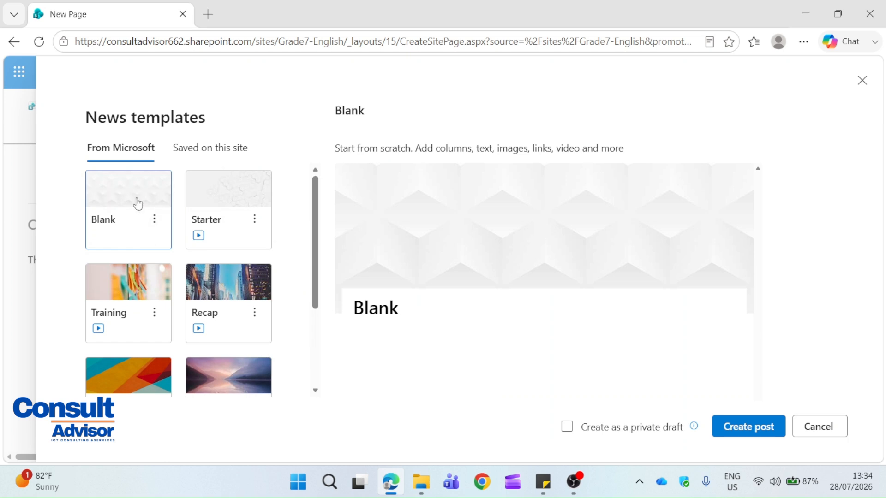
pyautogui.click(734, 423)
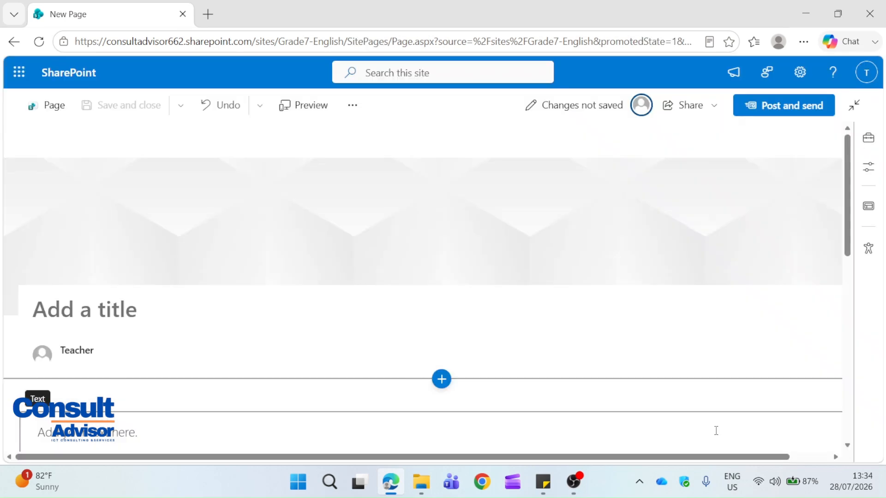
pyautogui.scroll(-2, 600, 332)
pyautogui.click(137, 200)
pyautogui.click(85, 278)
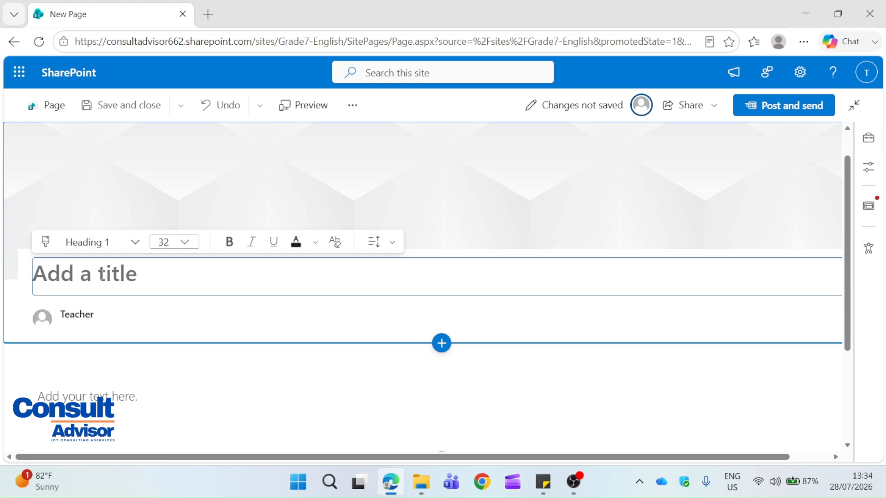
pyautogui.write('Short Story Planning Begins')
# Step: Paste the post's body text about planning short stories and split it into three separate lines
pyautogui.scroll(-2, 350, 341)
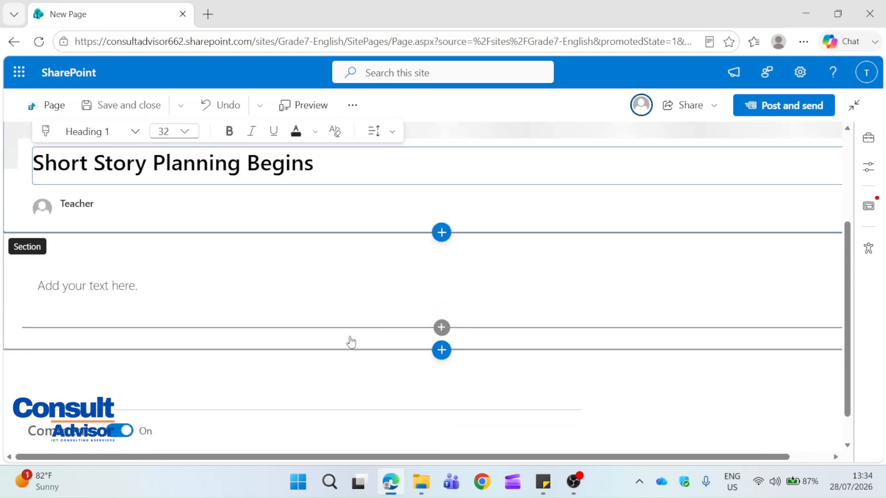
pyautogui.click(119, 290)
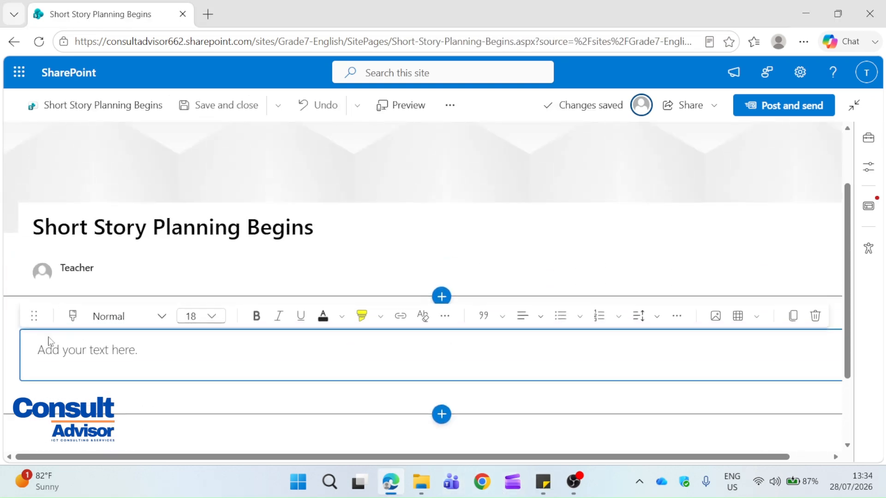
pyautogui.write('This week, students will begin planning their short stories. Each student should choose a main character, setting, conflict, and ending before Friday. Students should also complete the Short Story Planning Sheet and bring it to the next lesson.')
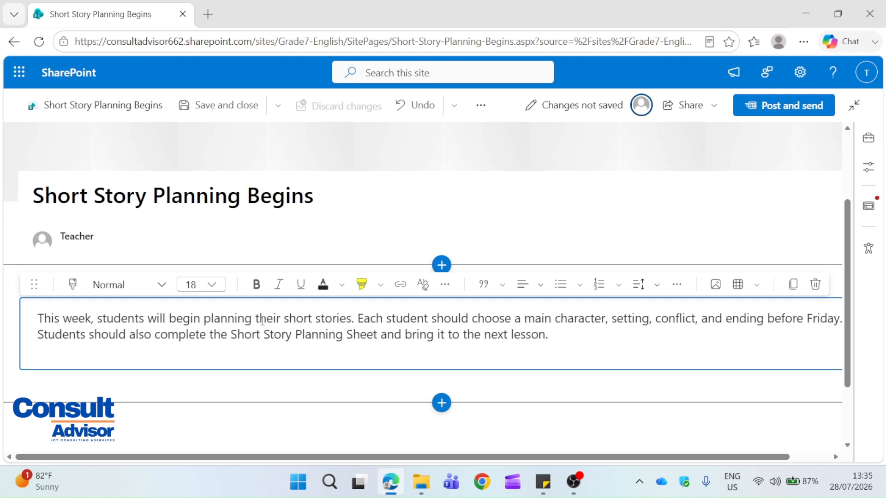
pyautogui.hscroll(1, 263, 321)
pyautogui.click(314, 319)
pyautogui.press('Return')
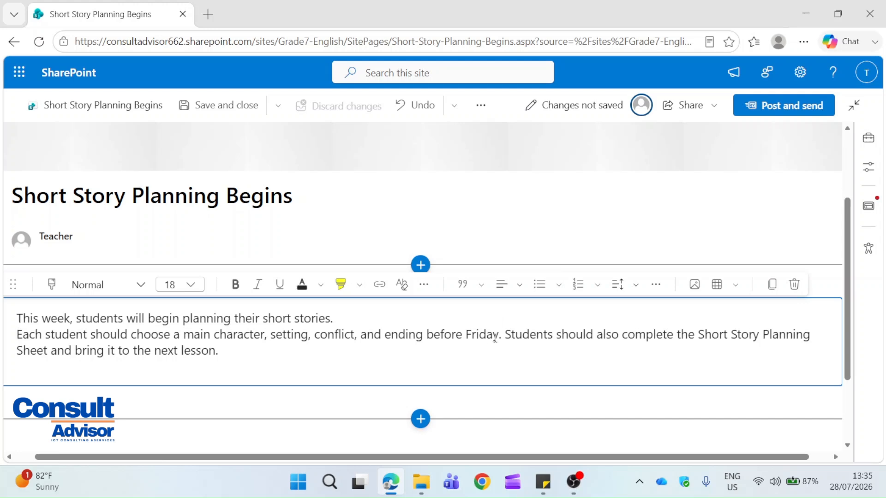
pyautogui.press('Return')
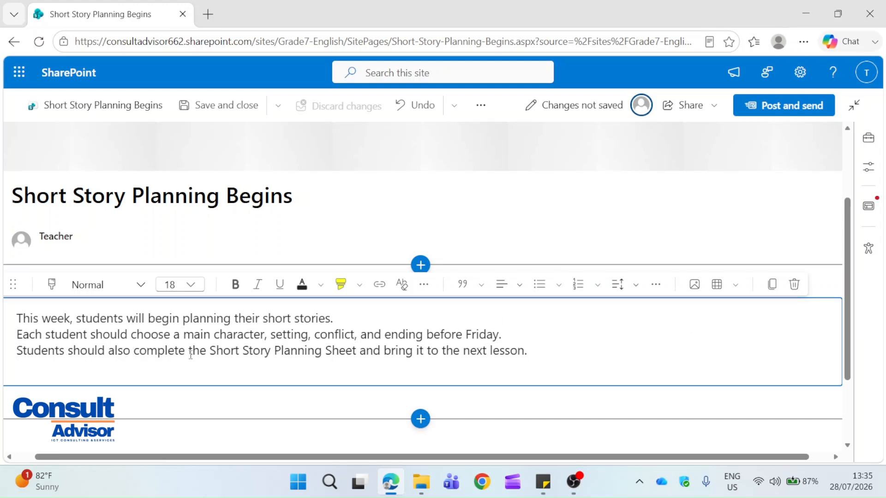
# Step: Post the news and send it by email to the Student recipient
pyautogui.scroll(-2, 317, 342)
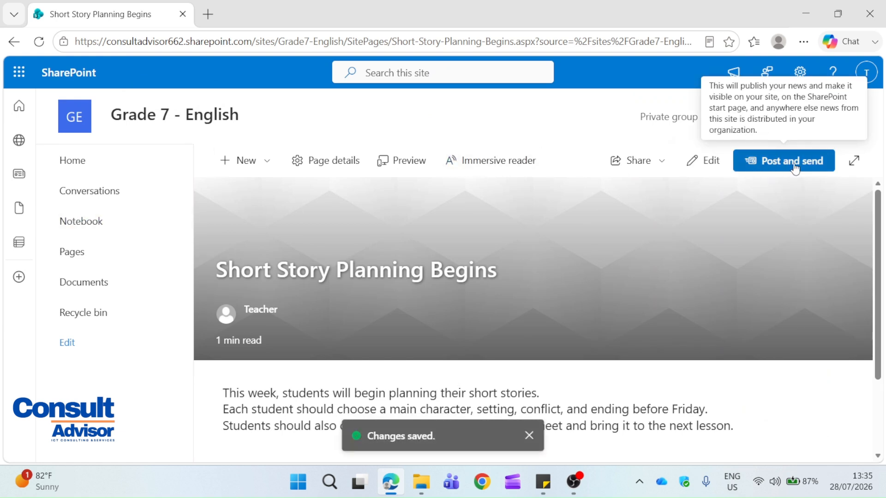
pyautogui.click(794, 165)
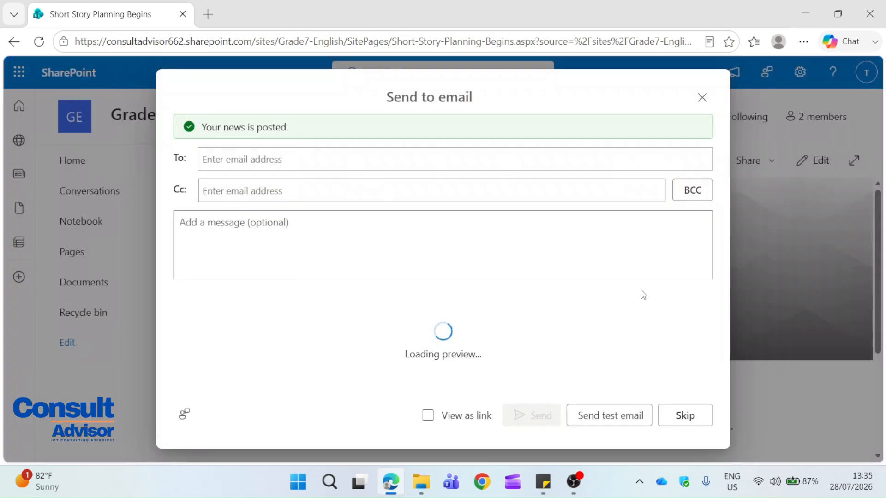
pyautogui.click(305, 160)
pyautogui.write('student')
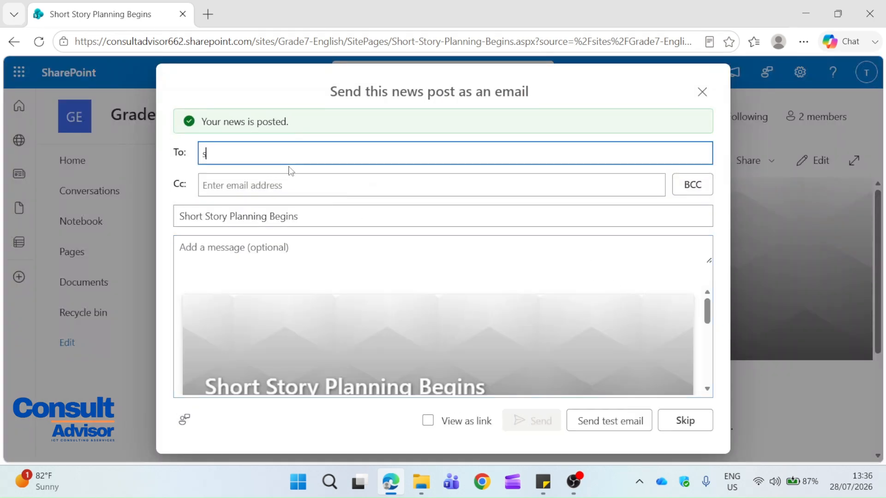
pyautogui.click(257, 173)
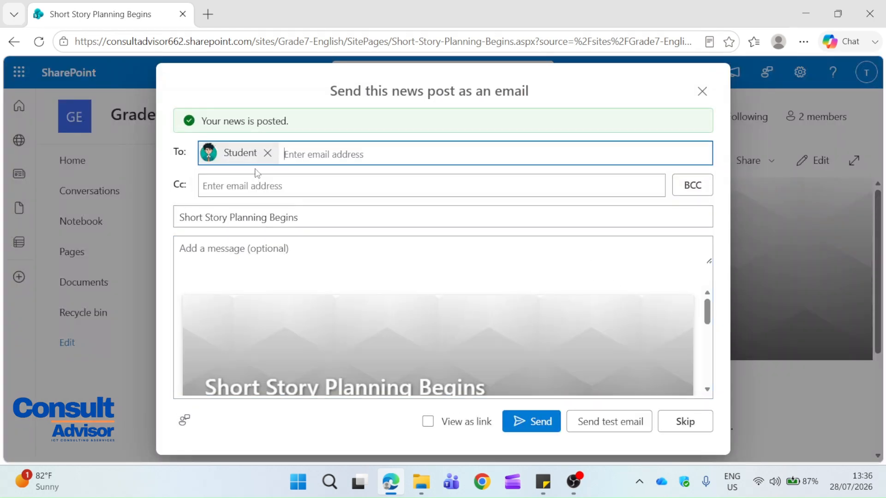
pyautogui.click(540, 422)
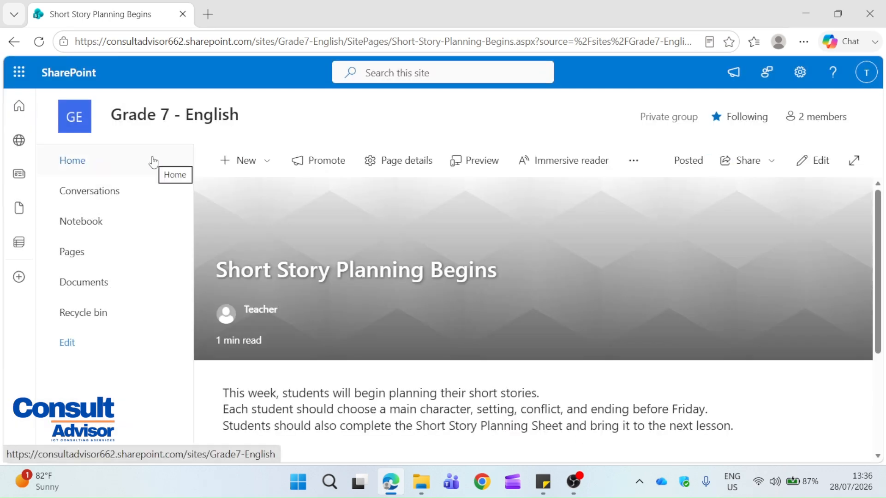
# Step: Return to the site home page and review the new post in the Week 2 Updates section
pyautogui.click(137, 171)
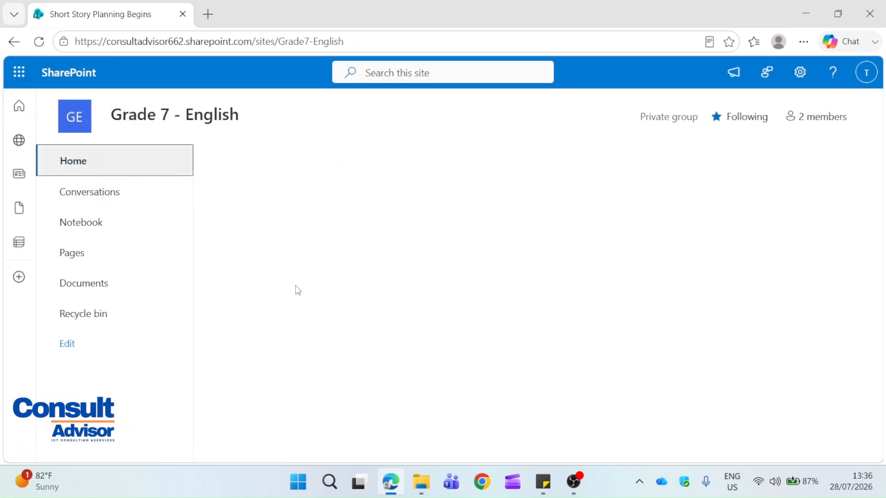
pyautogui.scroll(-10, 297, 290)
pyautogui.scroll(-10, 297, 290)
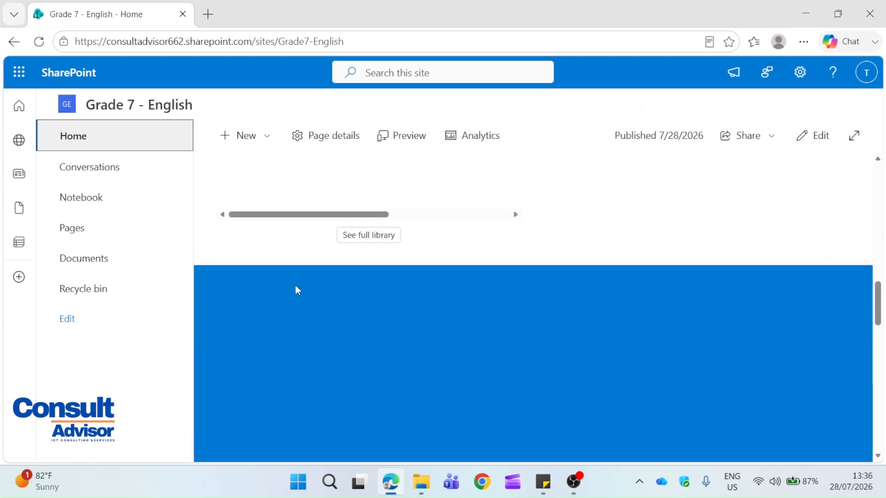
pyautogui.scroll(1, 296, 289)
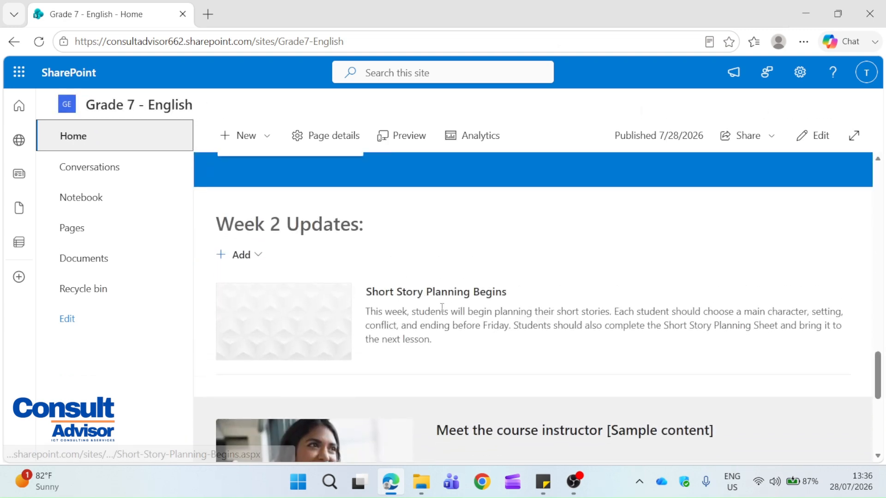
pyautogui.scroll(-1, 446, 301)
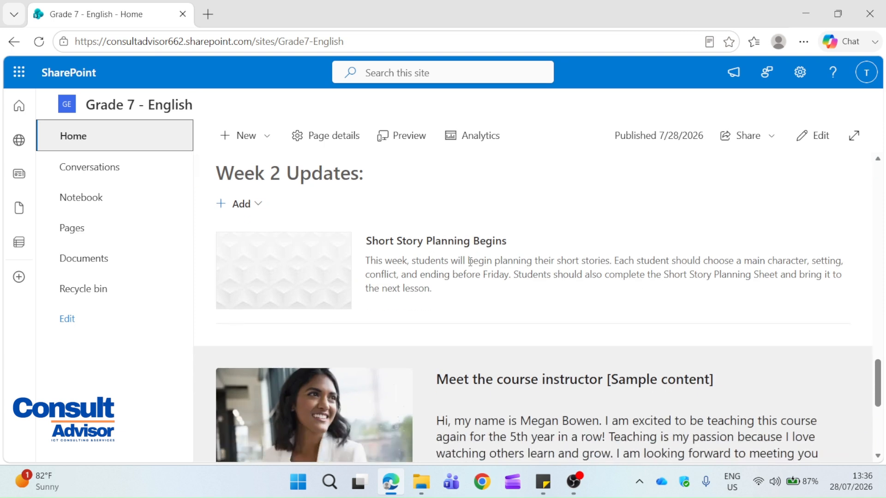
pyautogui.click(249, 210)
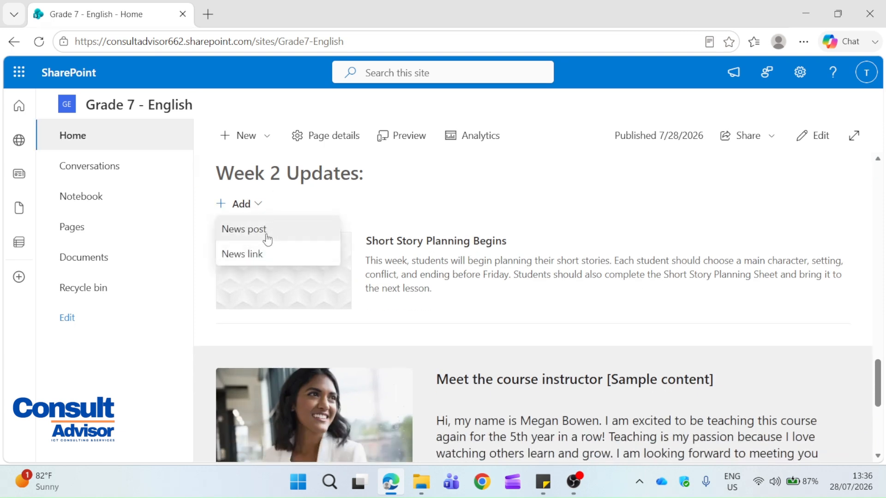
pyautogui.click(259, 207)
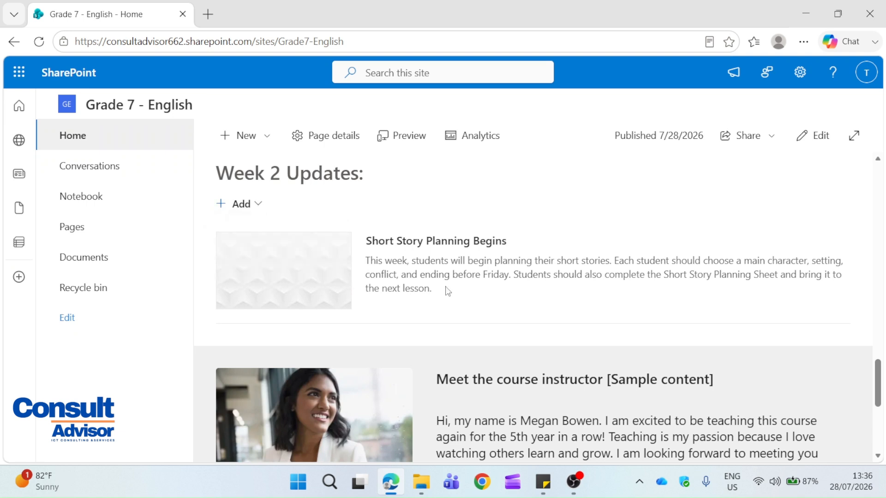
pyautogui.scroll(-2, 446, 291)
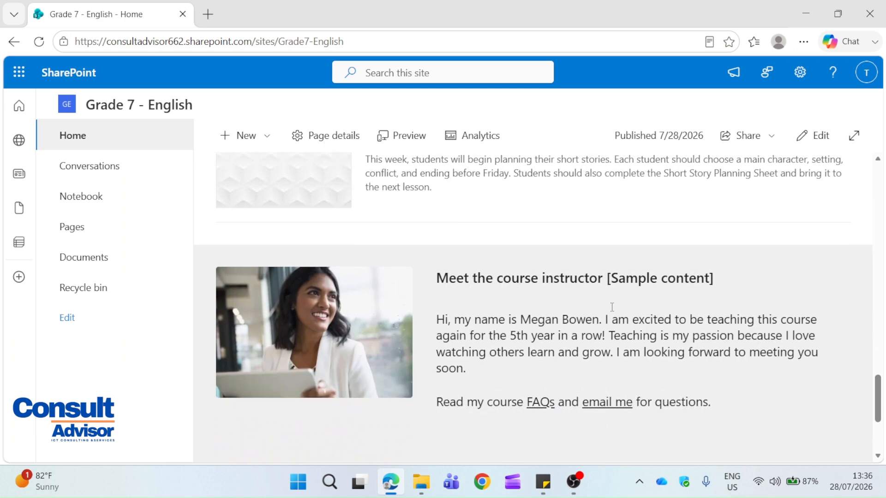
pyautogui.scroll(-1, 640, 375)
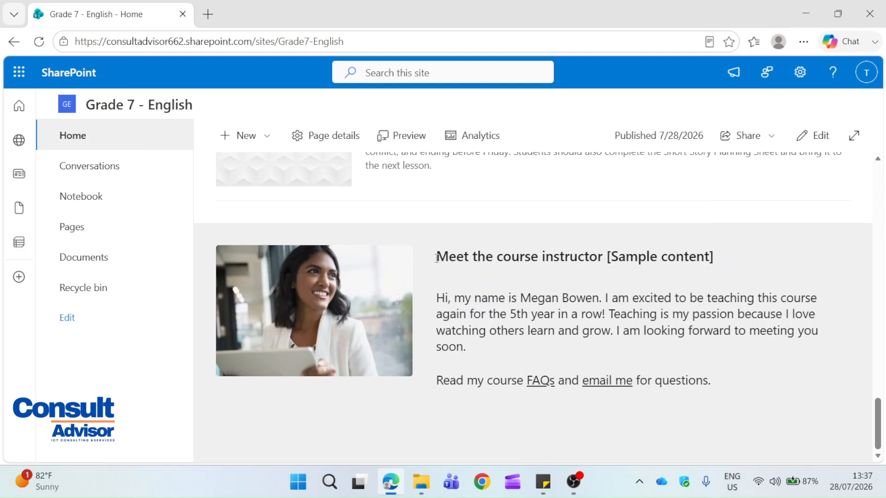
# Step: Edit the home page and change the instructor heading to "Meet the Grade 7 English Teacher"
pyautogui.click(813, 135)
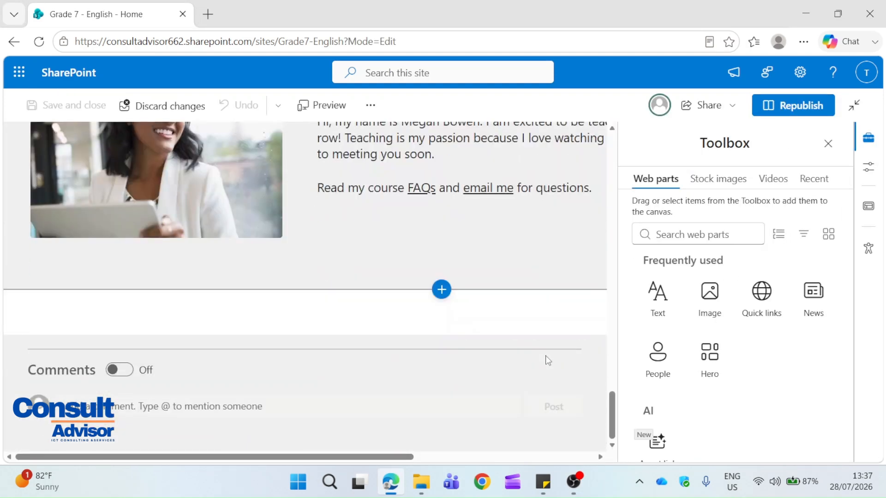
pyautogui.click(331, 234)
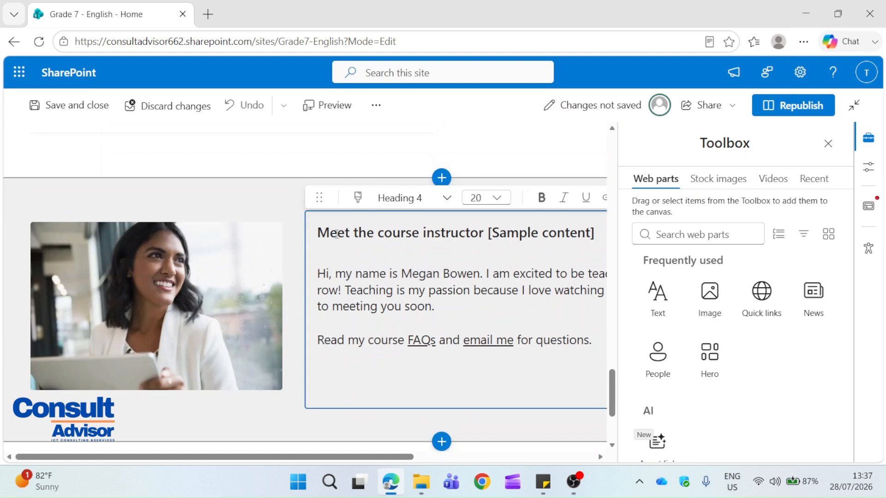
pyautogui.moveTo(378, 233); pyautogui.dragTo(603, 231)
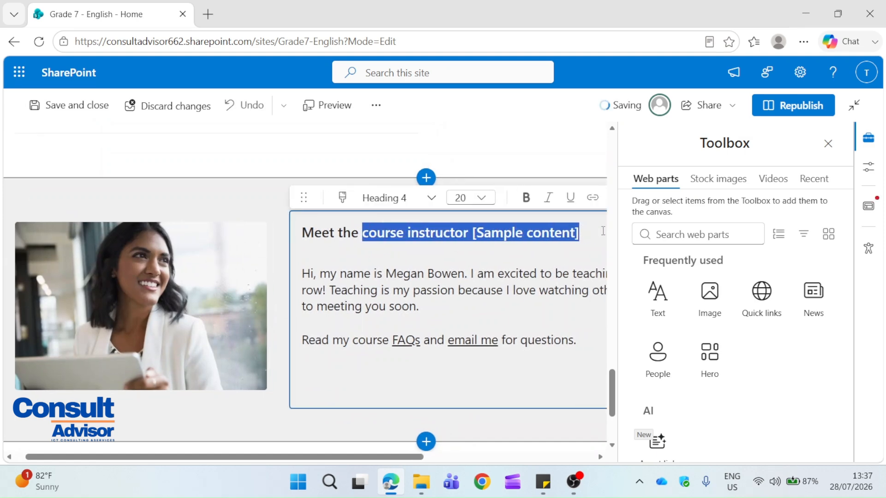
pyautogui.write('Grade 7 En')
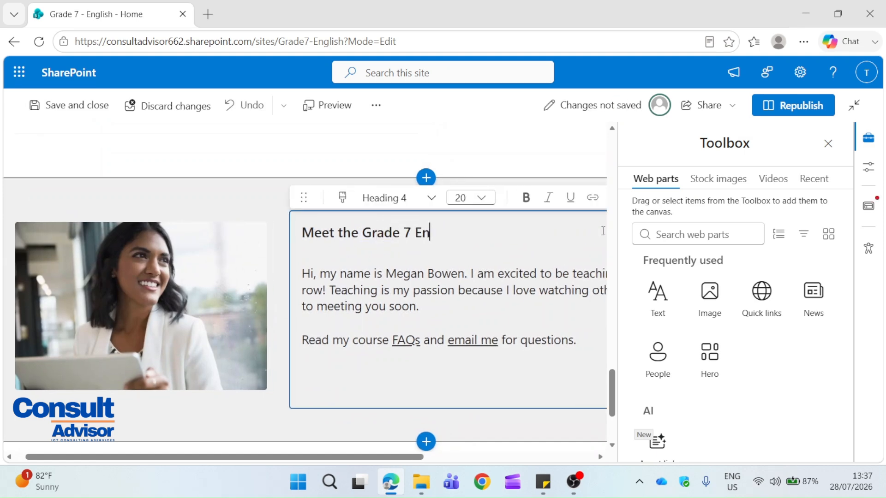
pyautogui.write('glish teacher')
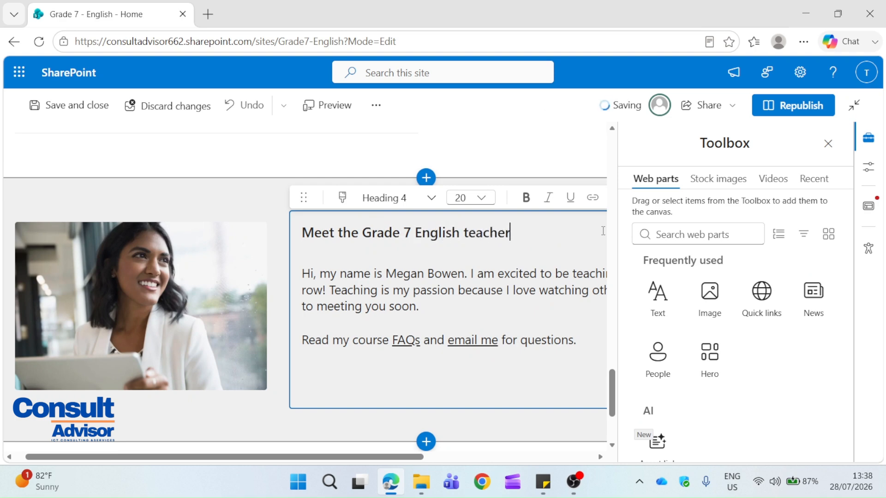
pyautogui.click(469, 236)
pyautogui.press('BackSpace')
pyautogui.write('T')
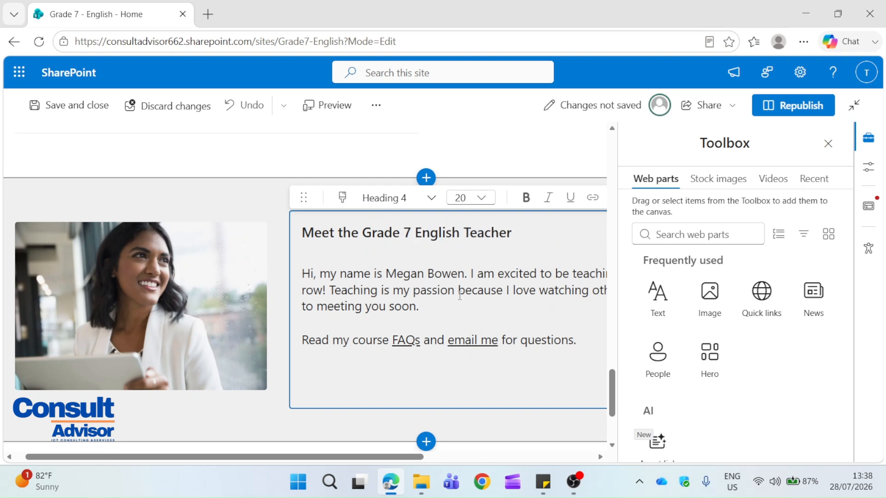
# Step: Replace the instructor introduction paragraph with the pasted Grade 7 English teacher introduction
pyautogui.hscroll(5, 460, 295)
pyautogui.moveTo(109, 274); pyautogui.dragTo(226, 307)
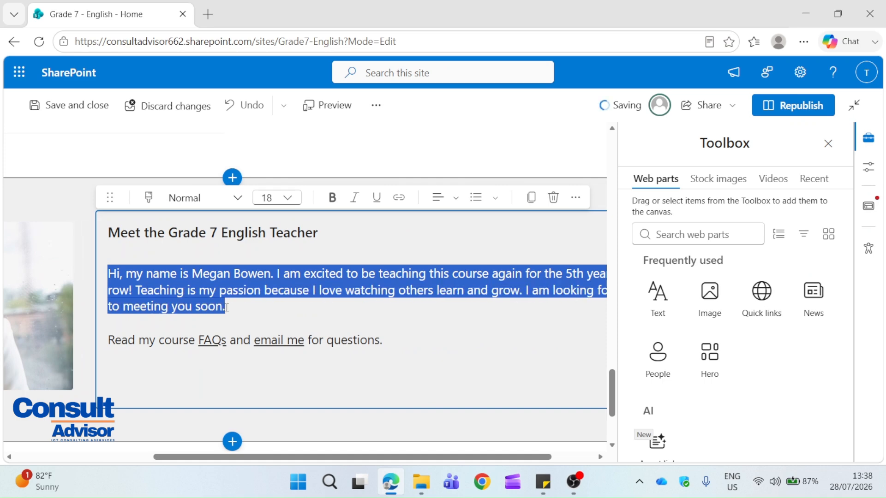
pyautogui.hotkey('ctrl', 'v')
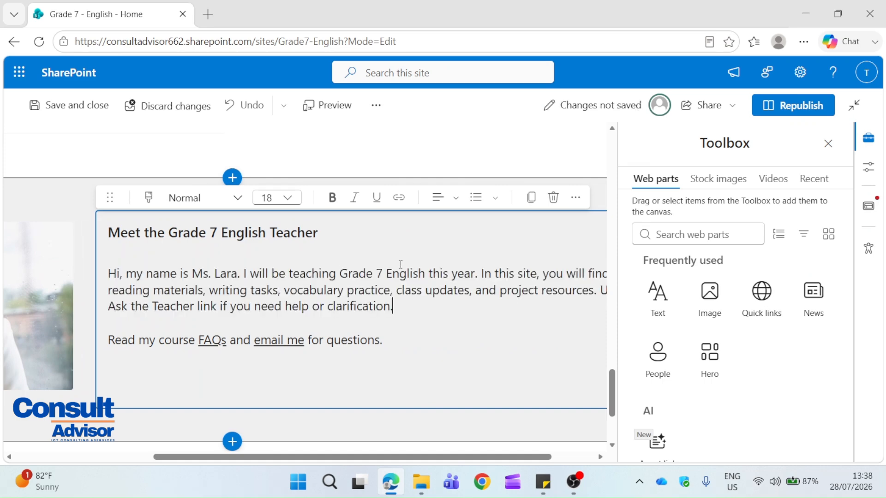
pyautogui.hscroll(1, 430, 297)
pyautogui.hscroll(-2, 429, 296)
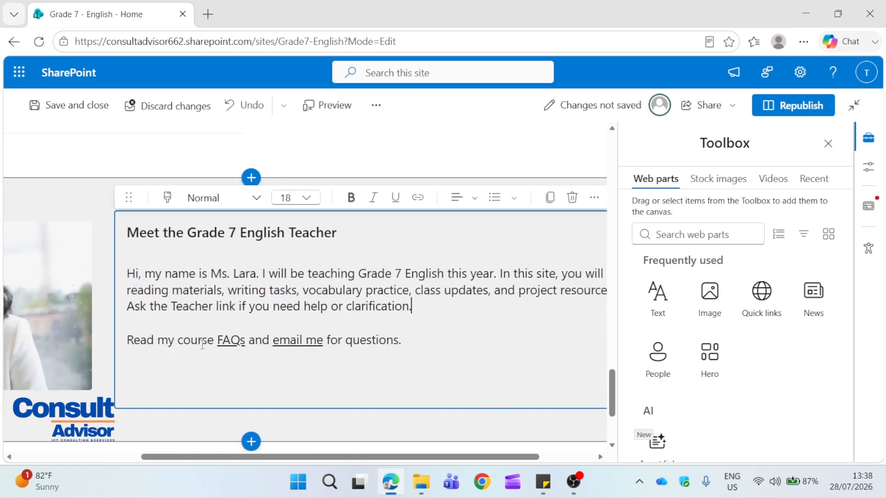
# Step: Link the "email me" text to a mailto address for the teacher's e-mail
pyautogui.scroll(-2, 418, 339)
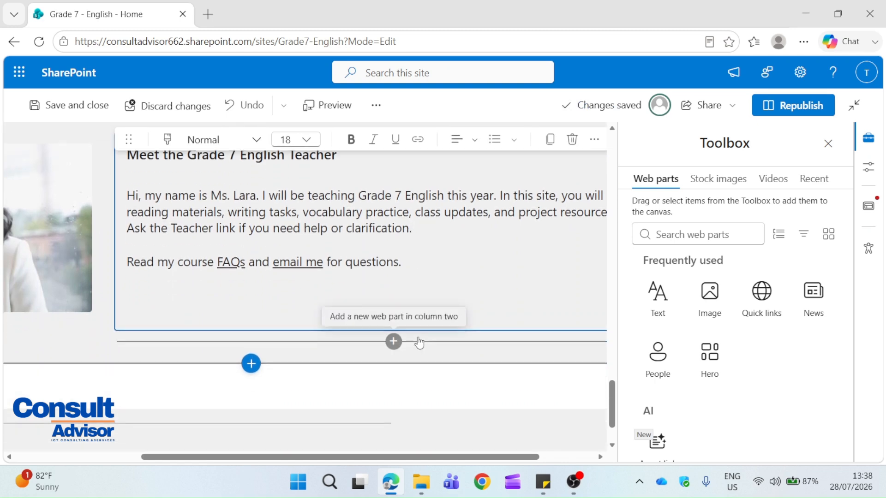
pyautogui.scroll(1, 417, 342)
pyautogui.click(307, 300)
pyautogui.moveTo(240, 300); pyautogui.dragTo(193, 301)
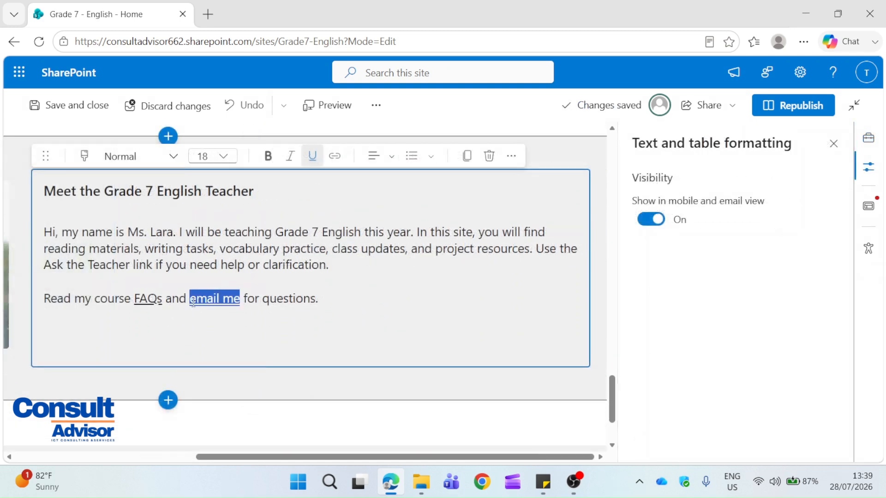
pyautogui.click(335, 156)
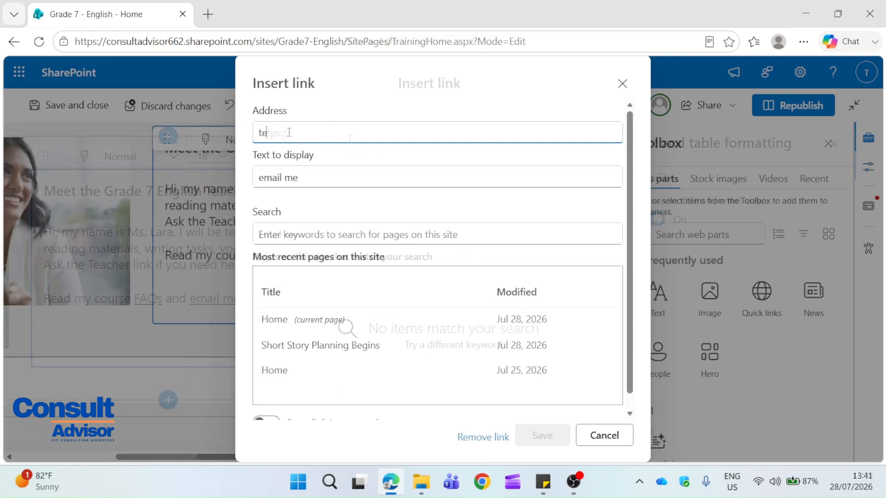
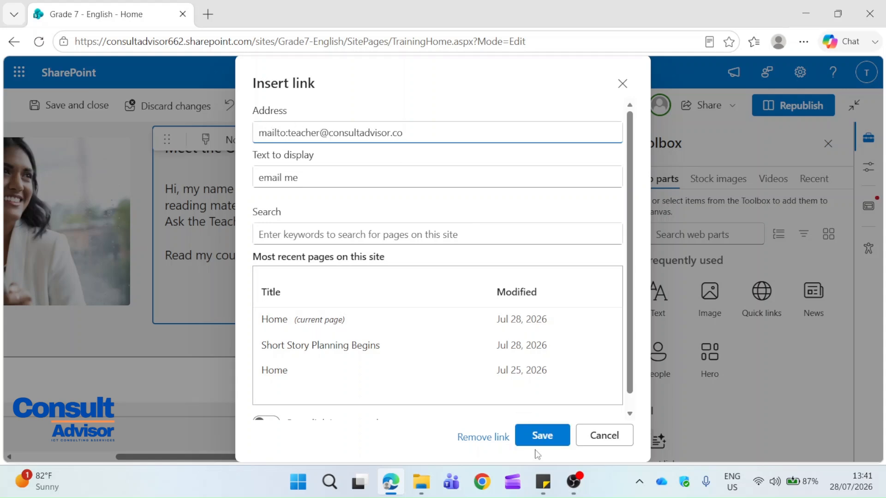
pyautogui.click(541, 435)
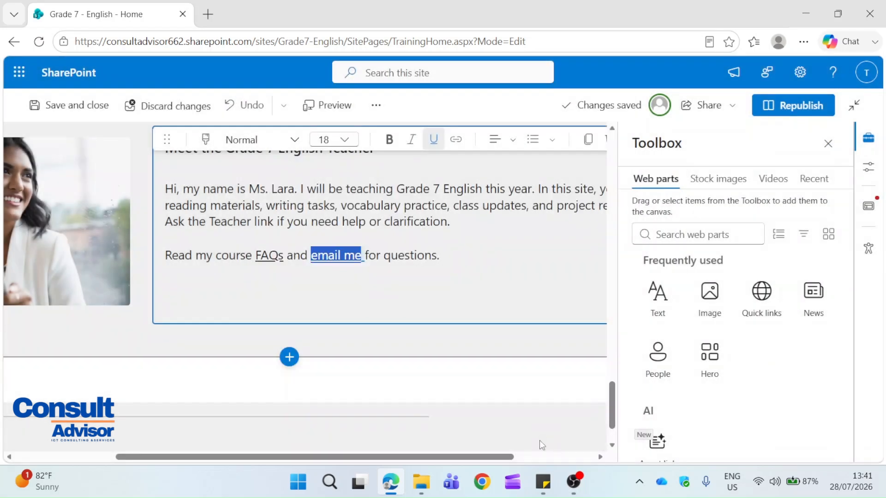
# Step: Republish the home page and try the updated "email me" link
pyautogui.click(792, 105)
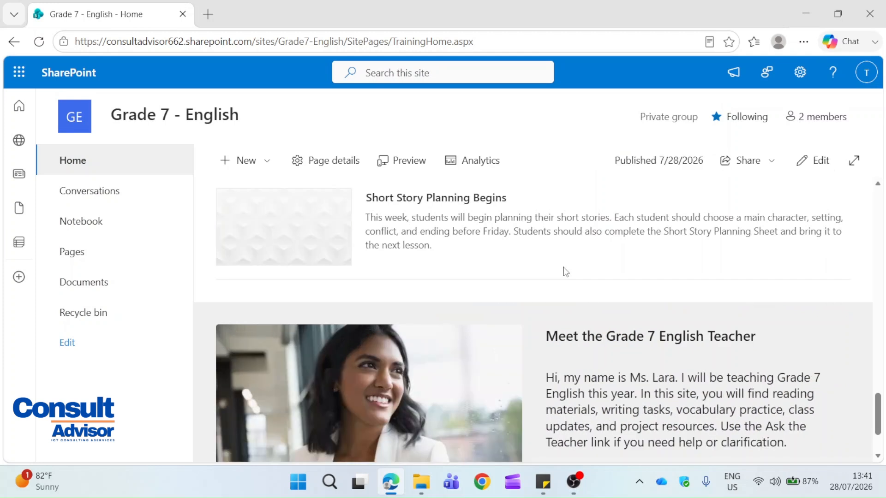
pyautogui.scroll(-2, 564, 268)
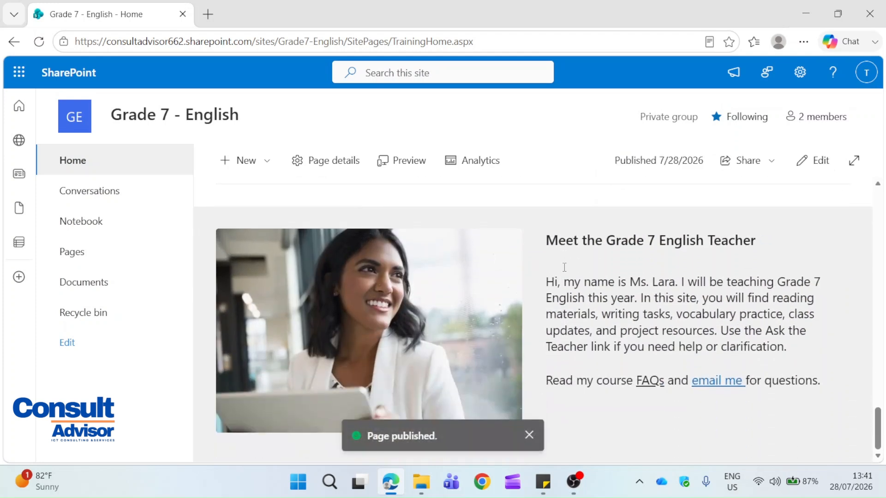
pyautogui.click(717, 381)
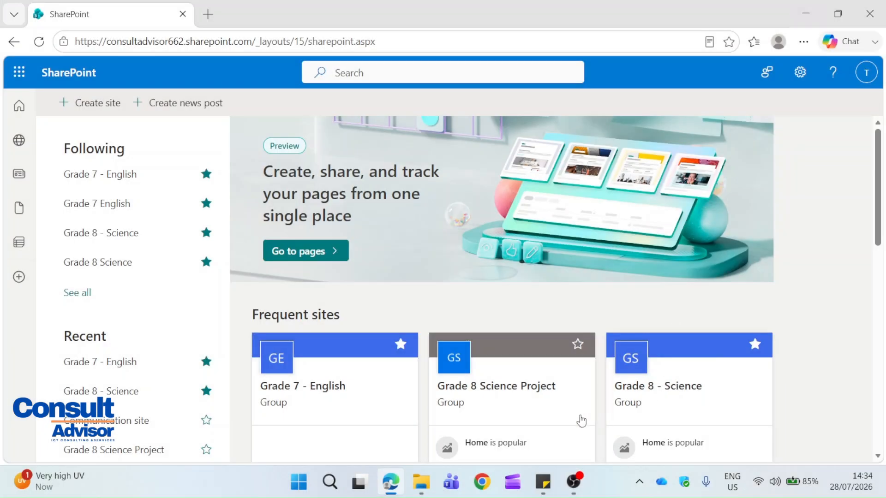
# Step: Sign in with a different account and open the Grade 7 - English site from recent sites
pyautogui.click(865, 73)
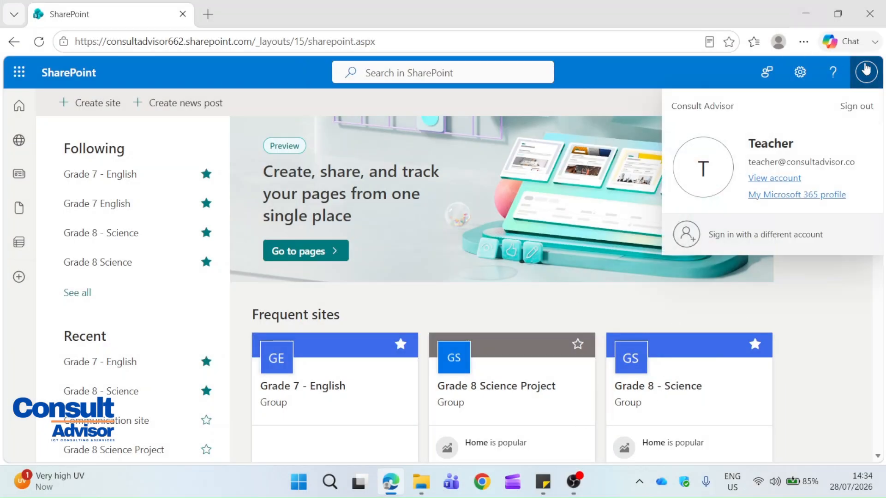
pyautogui.click(738, 237)
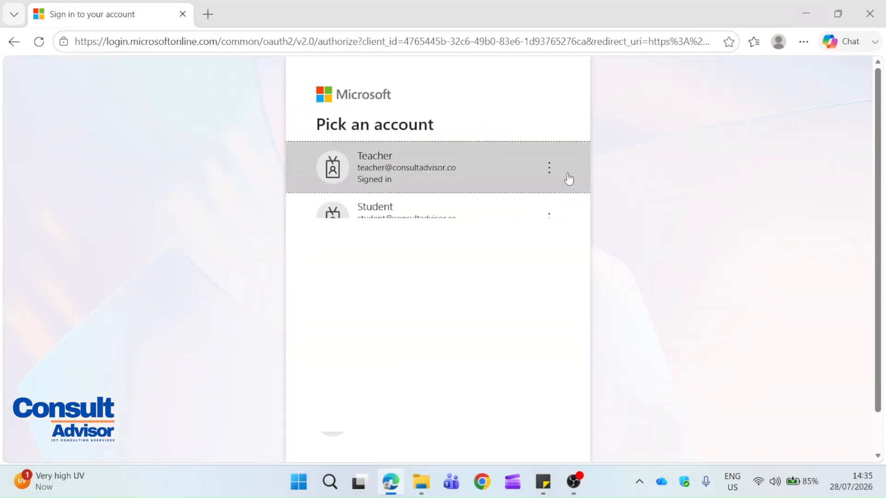
pyautogui.click(443, 200)
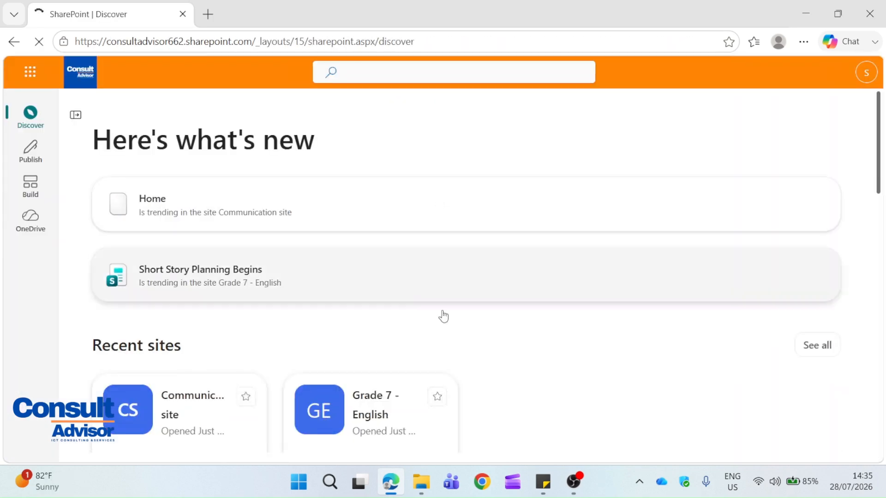
pyautogui.scroll(-3, 461, 318)
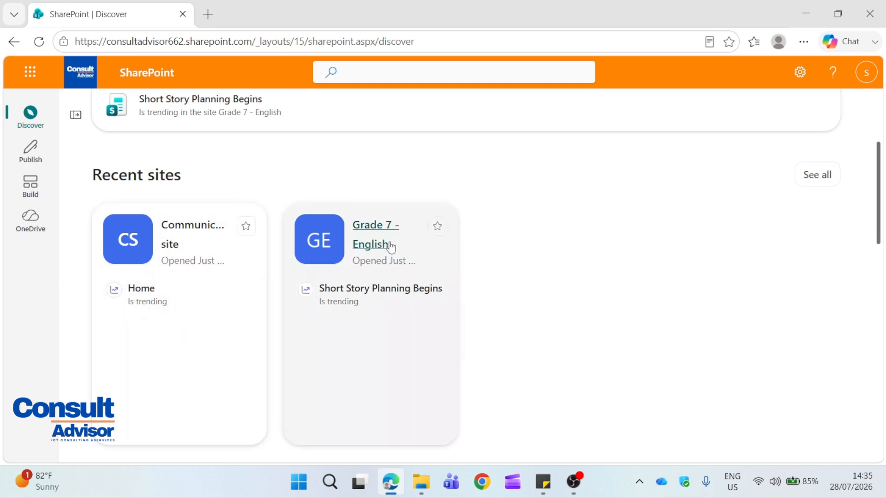
pyautogui.click(375, 234)
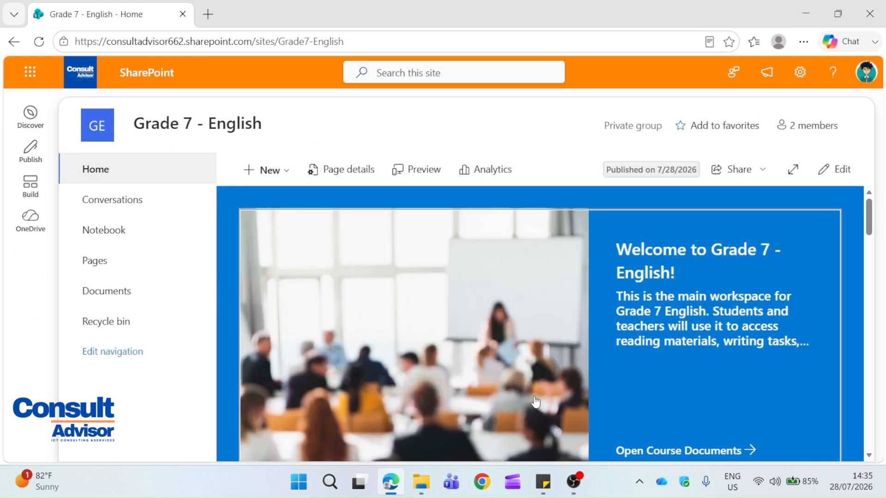
# Step: Scroll through the site home page to review its sections as the student account
pyautogui.scroll(-4, 534, 400)
pyautogui.scroll(3, 535, 400)
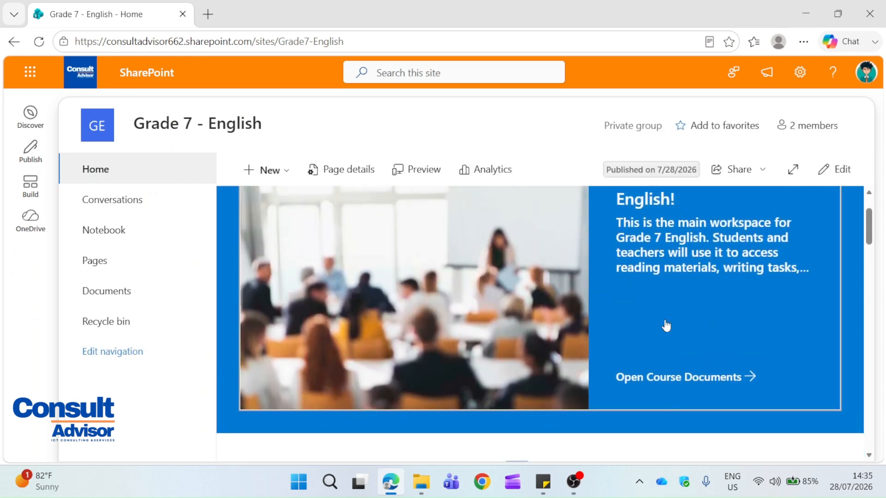
pyautogui.scroll(1, 672, 405)
pyautogui.scroll(-5, 672, 405)
pyautogui.scroll(-1, 673, 406)
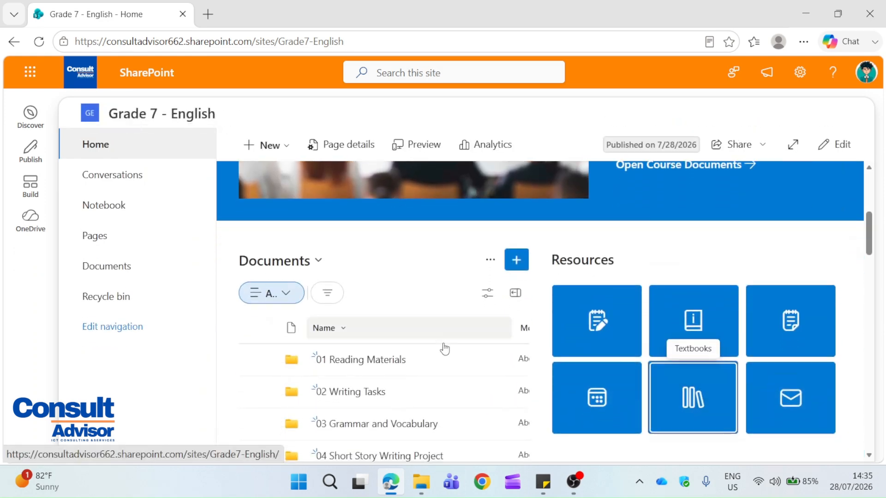
pyautogui.scroll(-2, 585, 335)
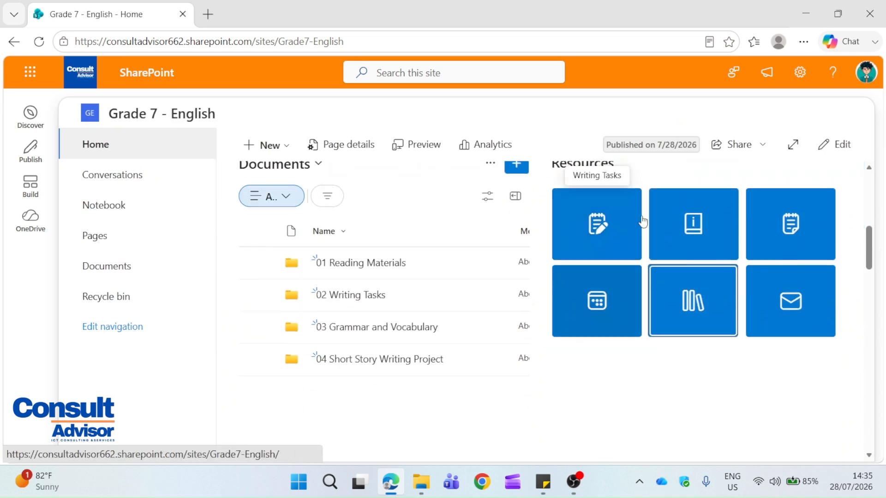
pyautogui.scroll(-5, 622, 290)
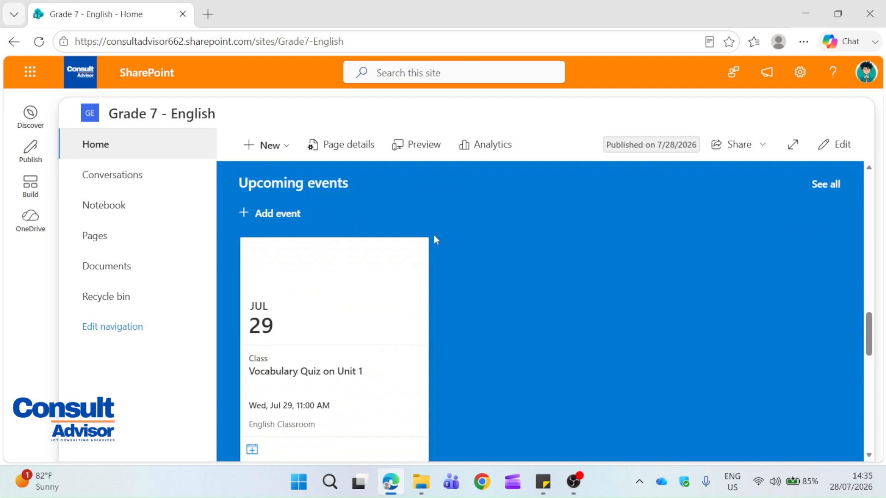
pyautogui.scroll(-5, 435, 261)
pyautogui.scroll(2, 435, 261)
pyautogui.scroll(-5, 435, 260)
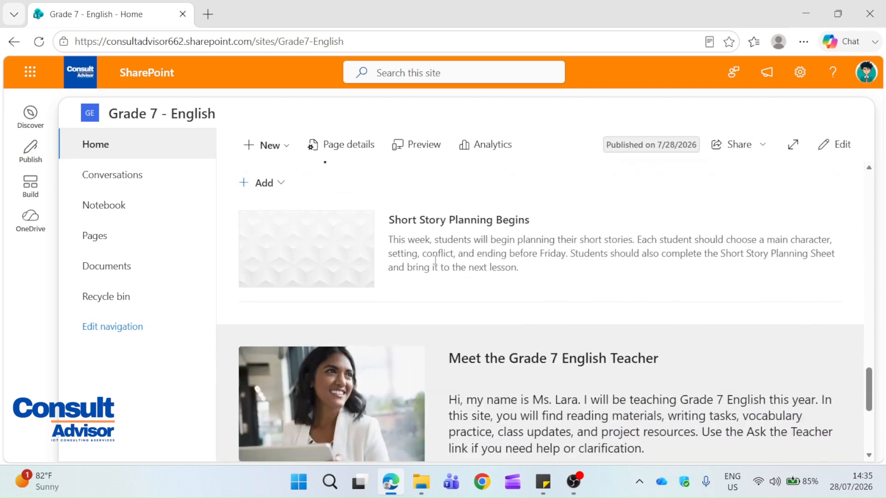
pyautogui.scroll(-2, 455, 328)
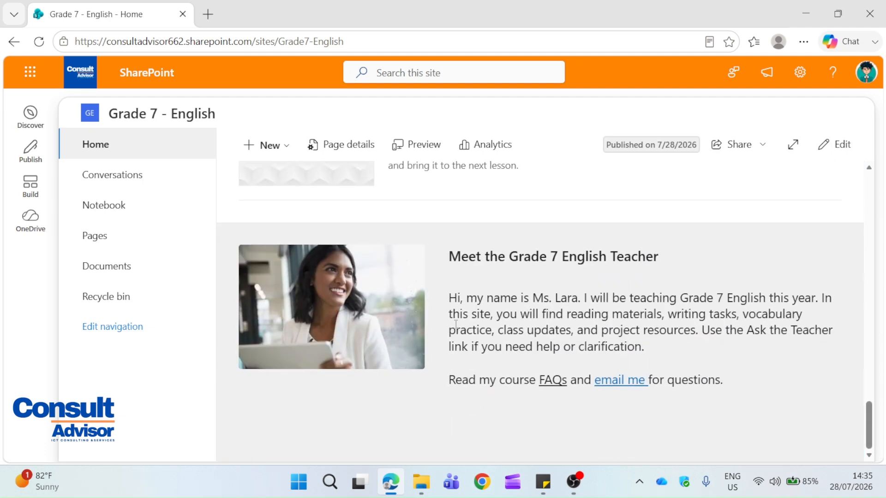
pyautogui.scroll(15, 461, 321)
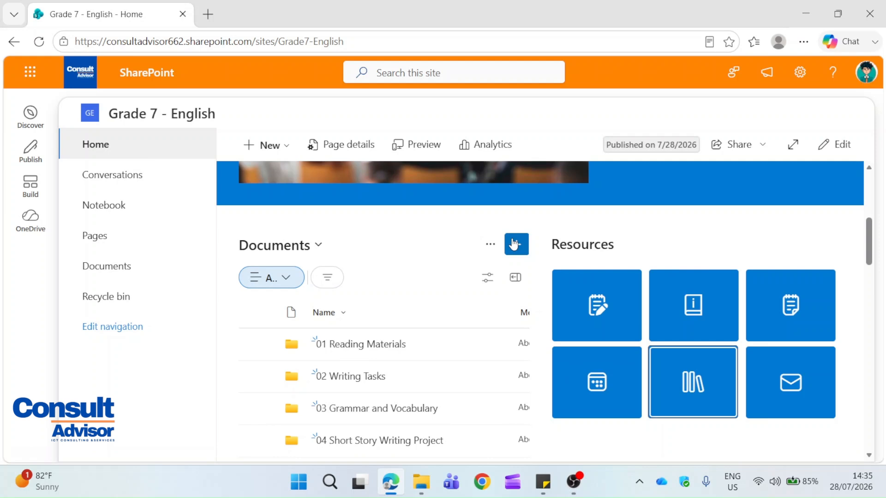
pyautogui.scroll(-1, 447, 386)
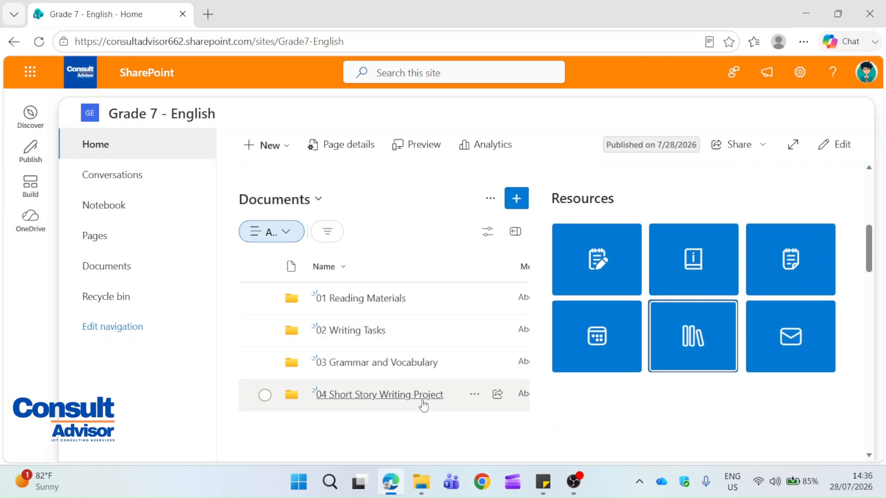
# Step: Create a Word document in the 04 Short Story Writing Project folder with the line "student 1 project:" and close it
pyautogui.click(342, 396)
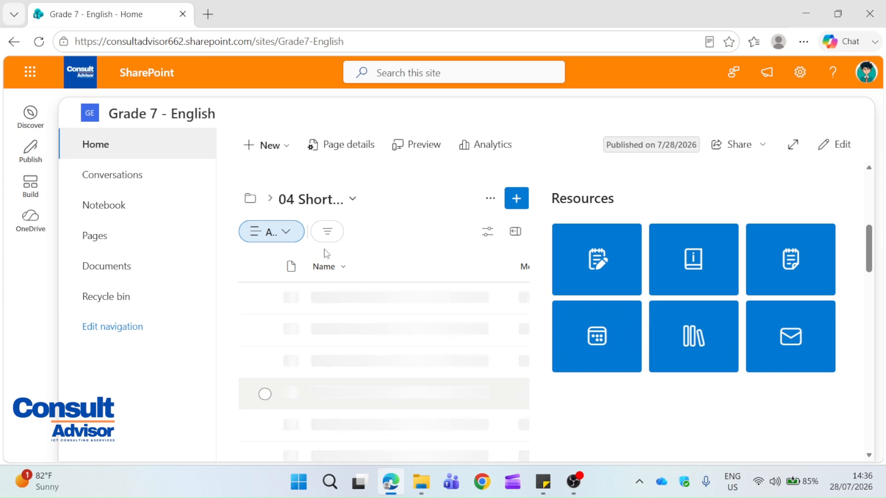
pyautogui.click(517, 202)
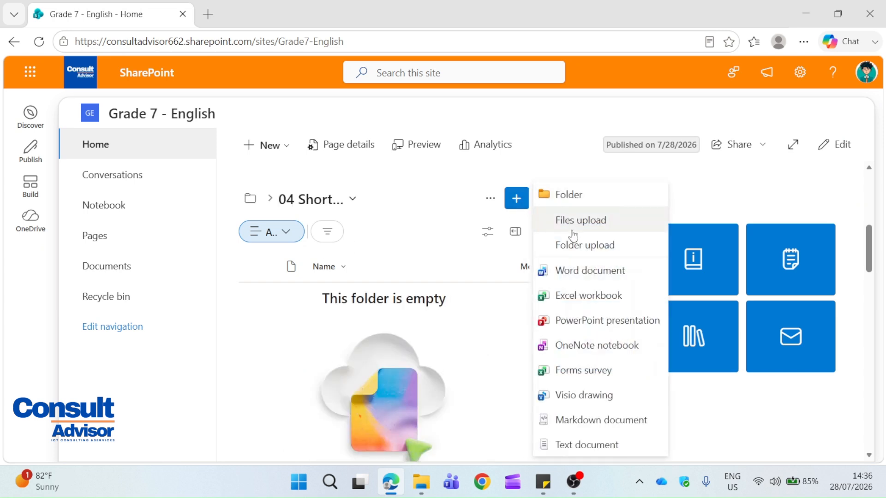
pyautogui.click(552, 269)
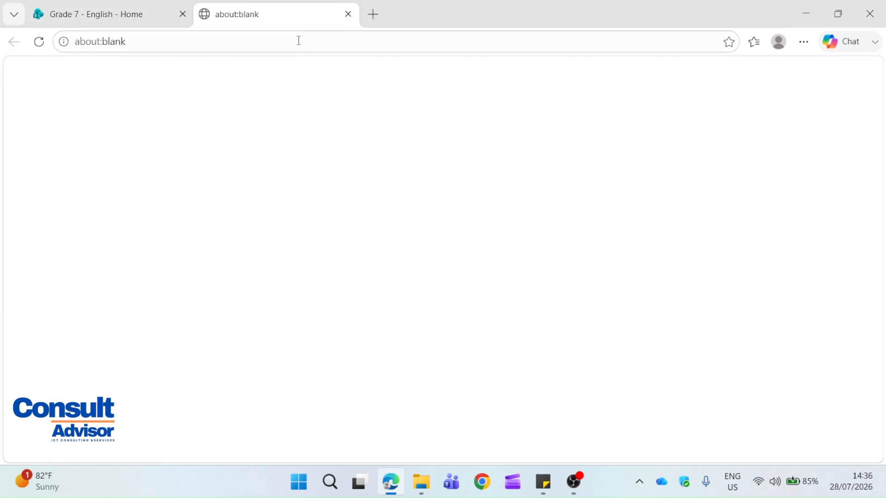
pyautogui.write('student 1 ')
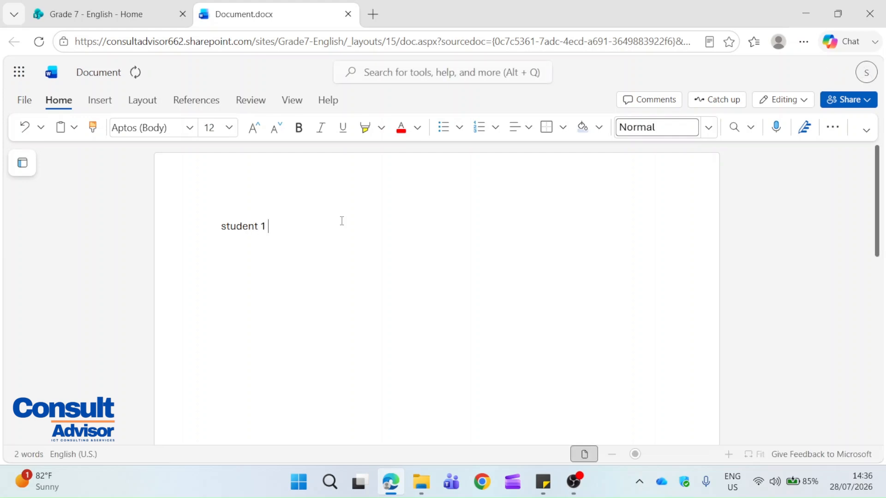
pyautogui.write('project:')
pyautogui.press('Return')
pyautogui.write('.........')
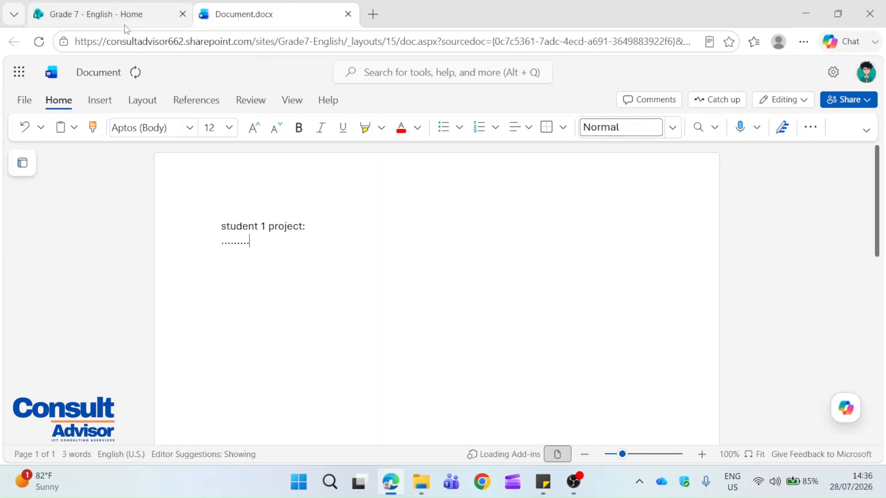
pyautogui.click(348, 14)
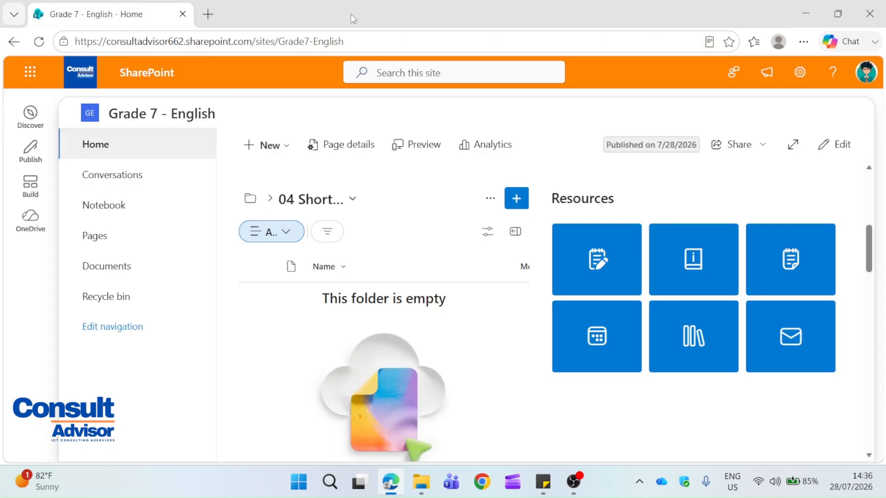
# Step: Rename the new document in the folder to "Student 1 - Project"
pyautogui.click(139, 120)
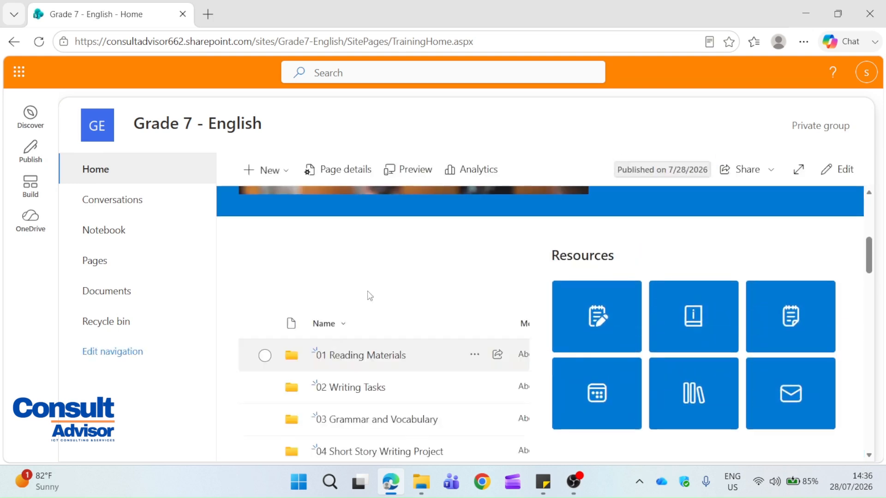
pyautogui.click(380, 304)
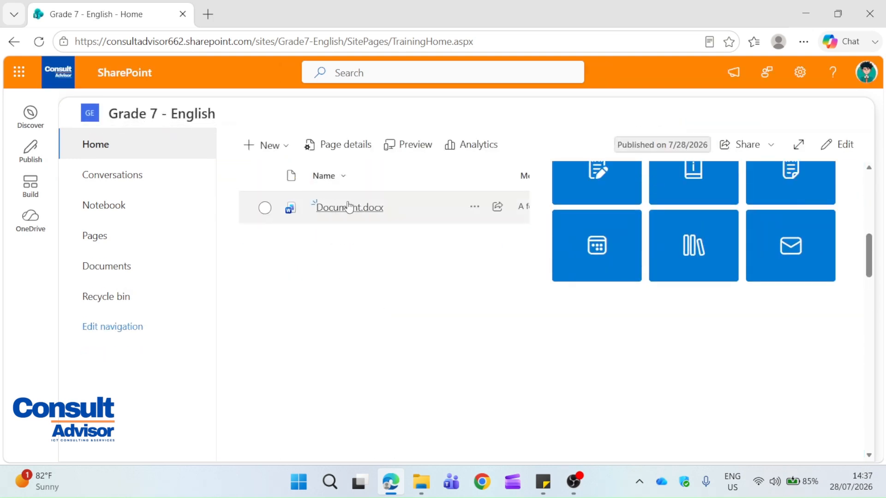
pyautogui.click(473, 209)
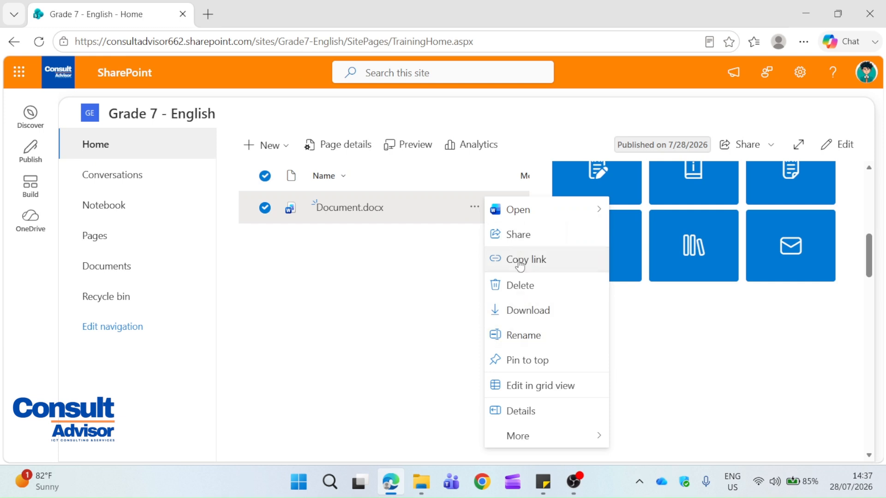
pyautogui.click(523, 341)
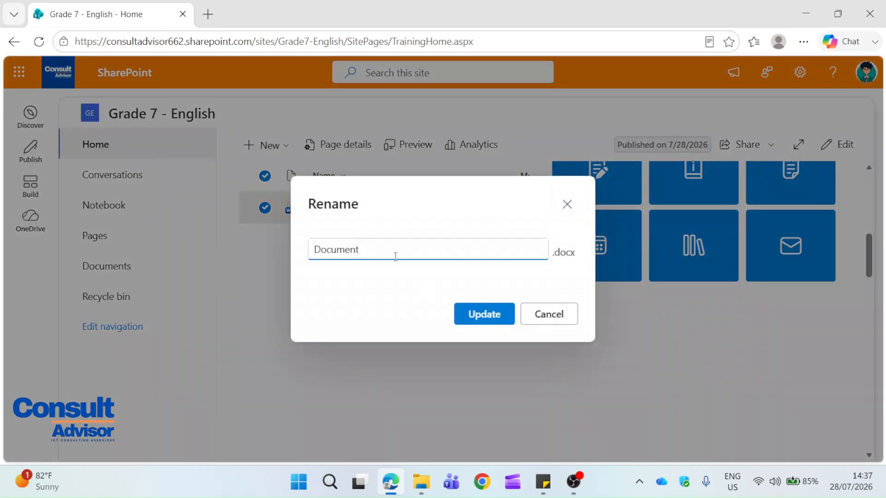
pyautogui.press('BackSpace')
pyautogui.press('BackSpace')
pyautogui.press('BackSpace')
pyautogui.press('BackSpace')
pyautogui.press('BackSpace')
pyautogui.press('BackSpace')
pyautogui.press('BackSpace')
pyautogui.press('BackSpace')
pyautogui.write('Student 1 - Project')
pyautogui.click(480, 310)
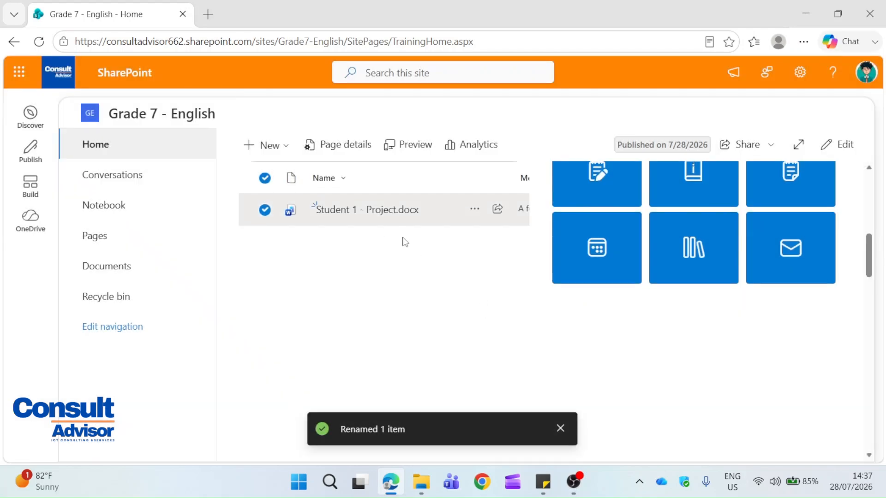